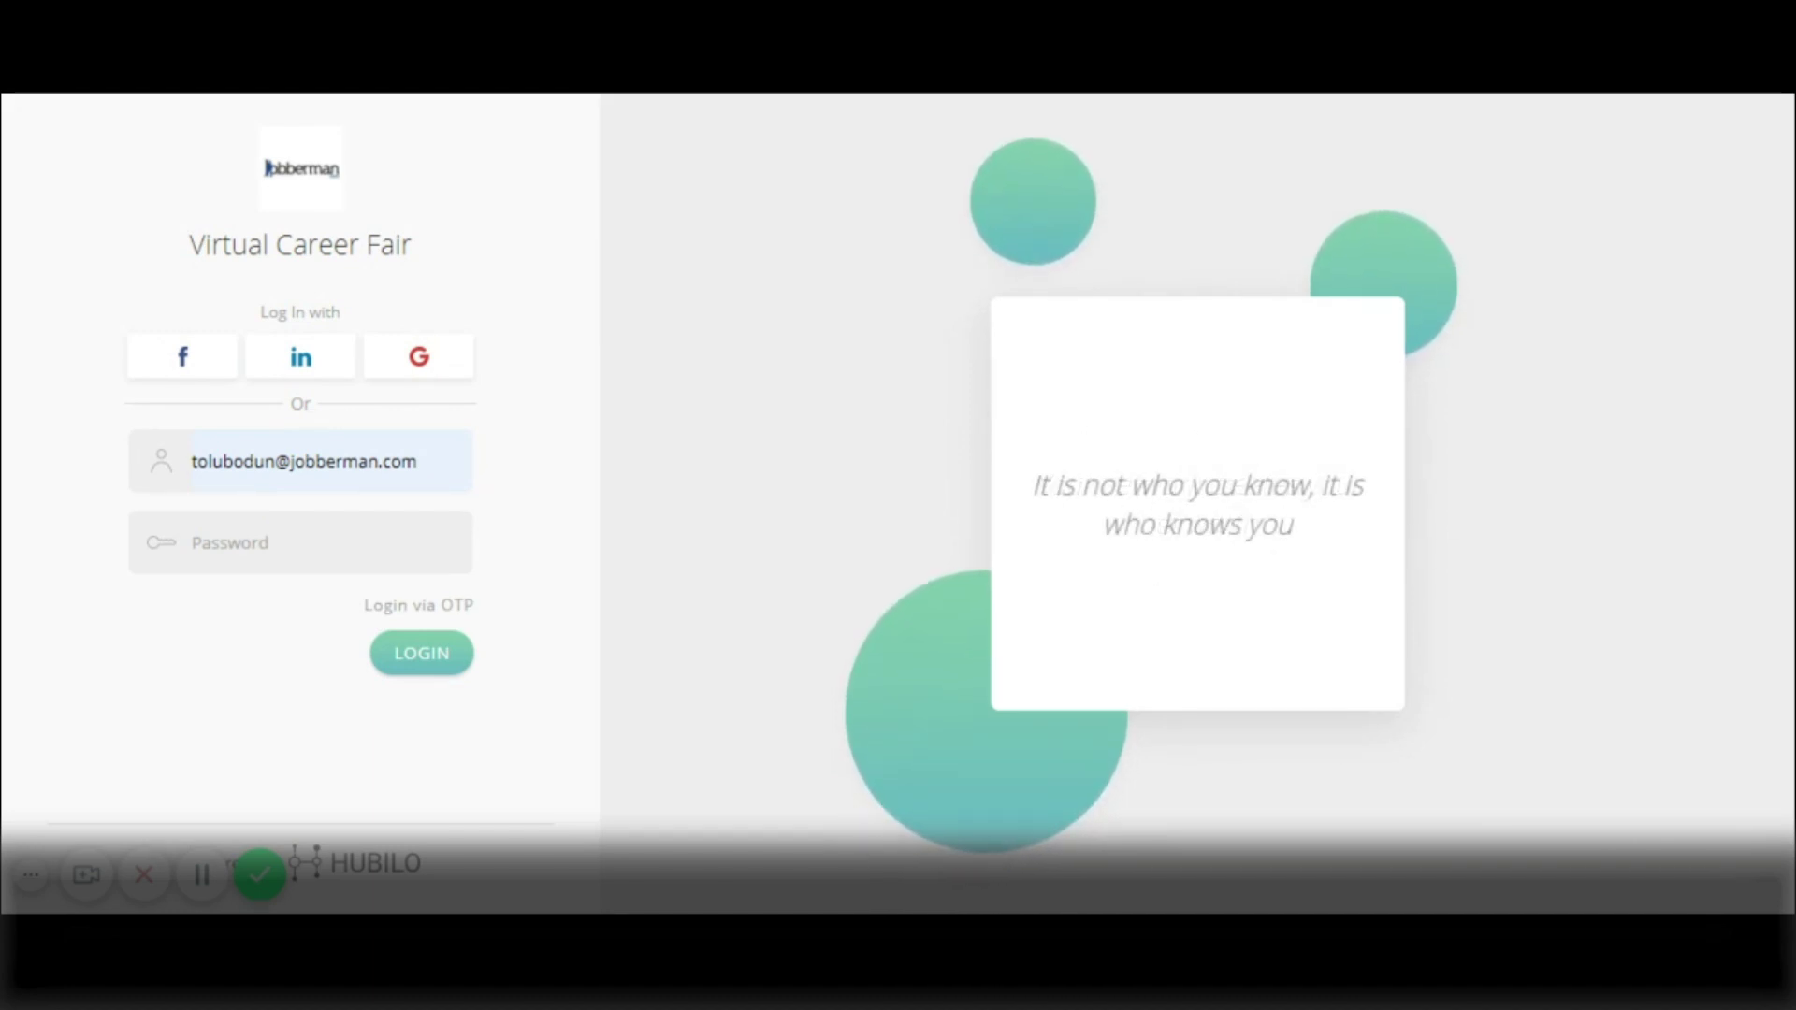
# - Enter the account password and log in to the Jobberman Virtual Career Fair
pyautogui.write('•••••••')
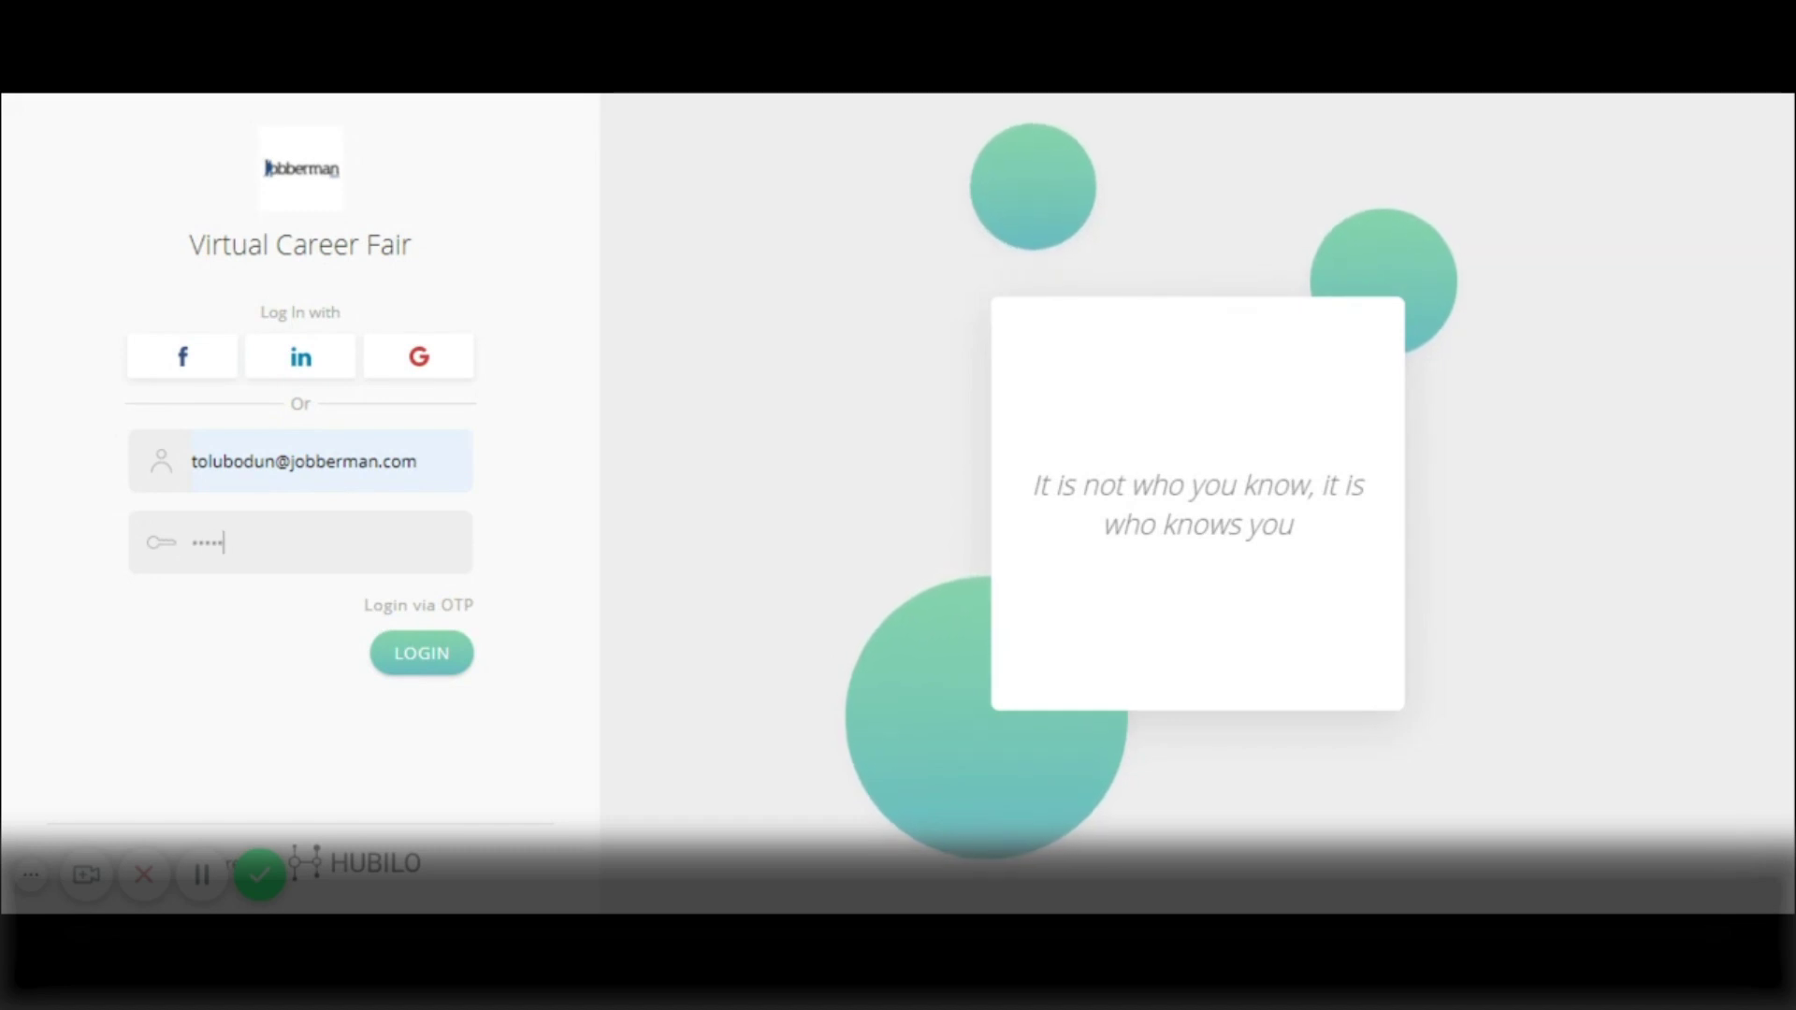
pyautogui.write('•••')
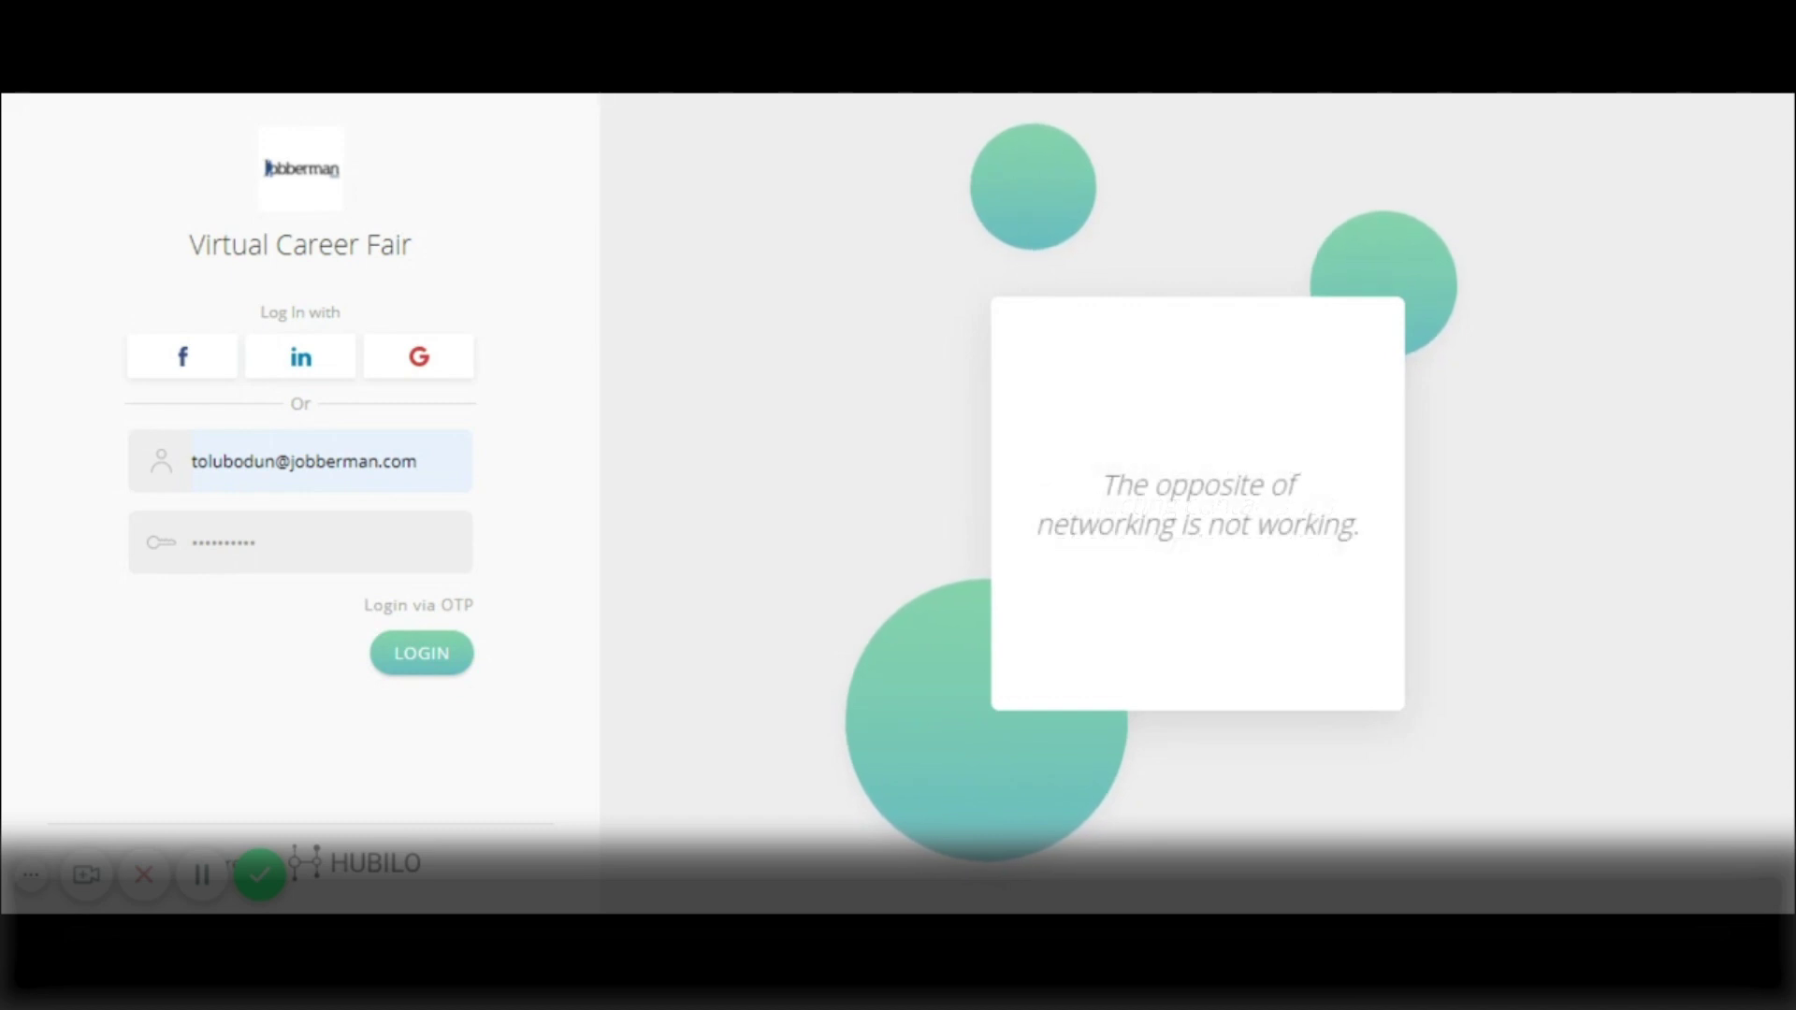
pyautogui.click(411, 655)
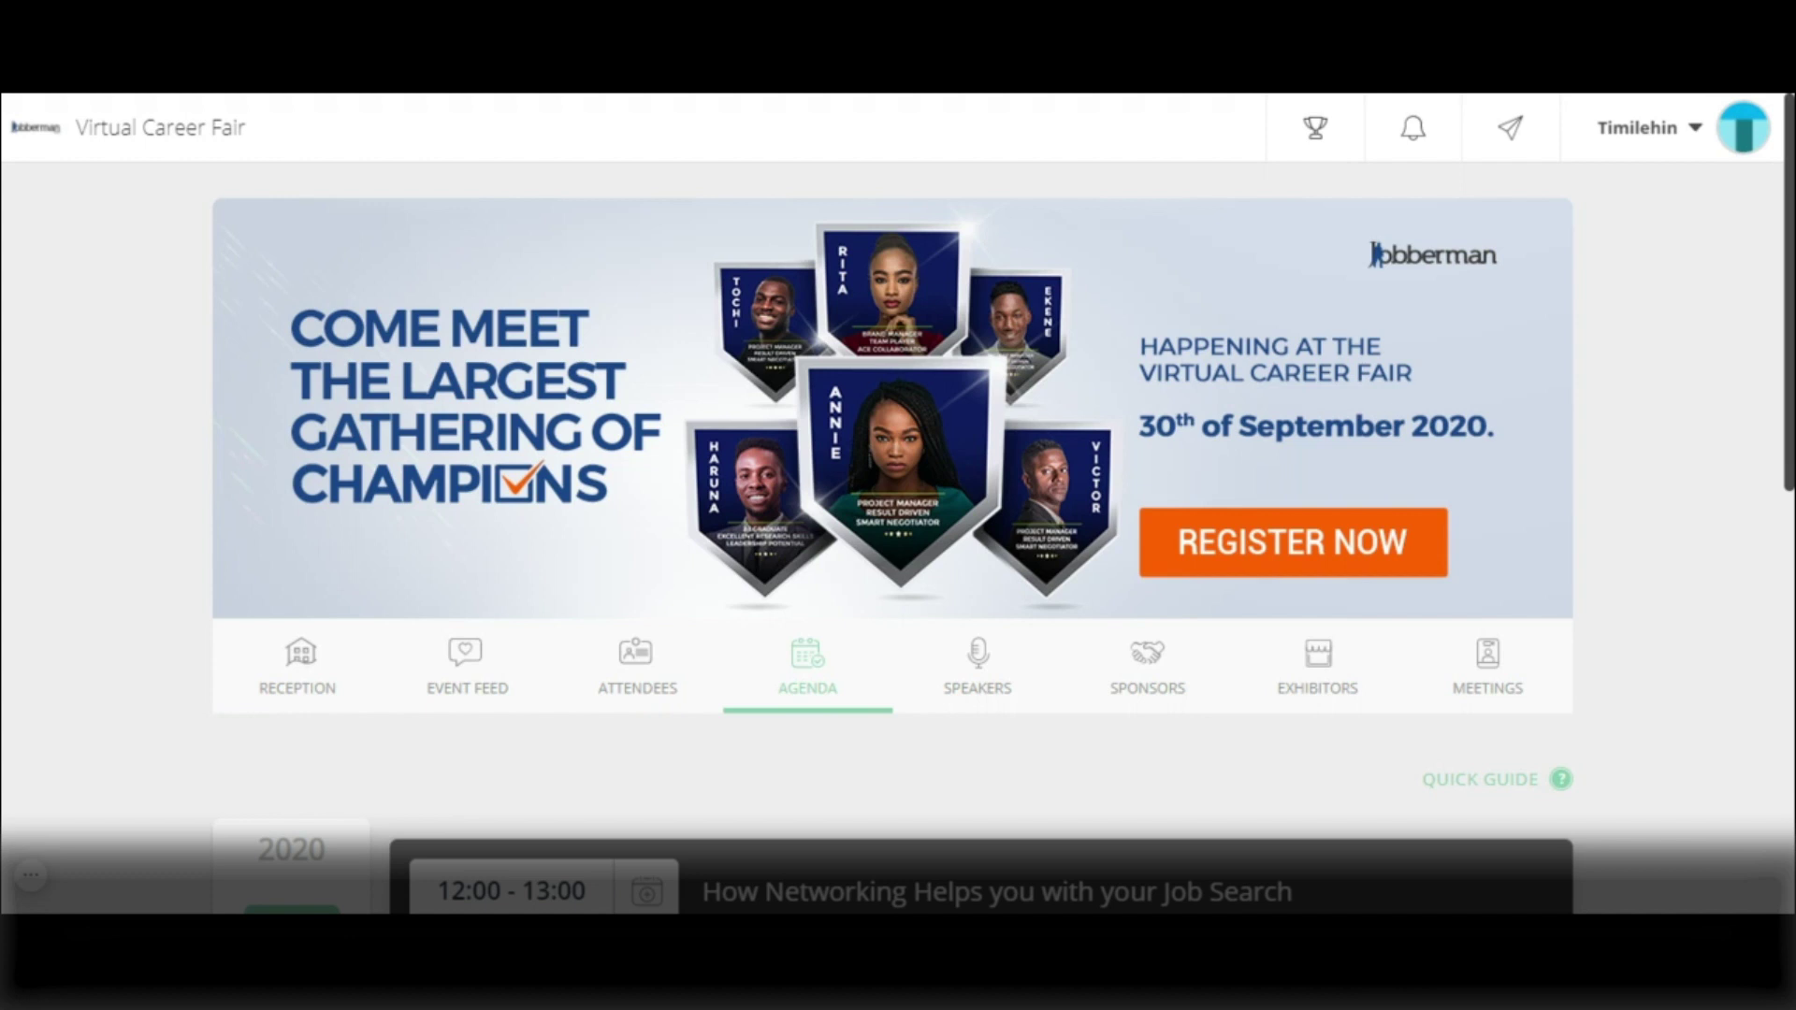
# - Go to Reception and scroll down to the About description and points Leaderboard
pyautogui.click(297, 669)
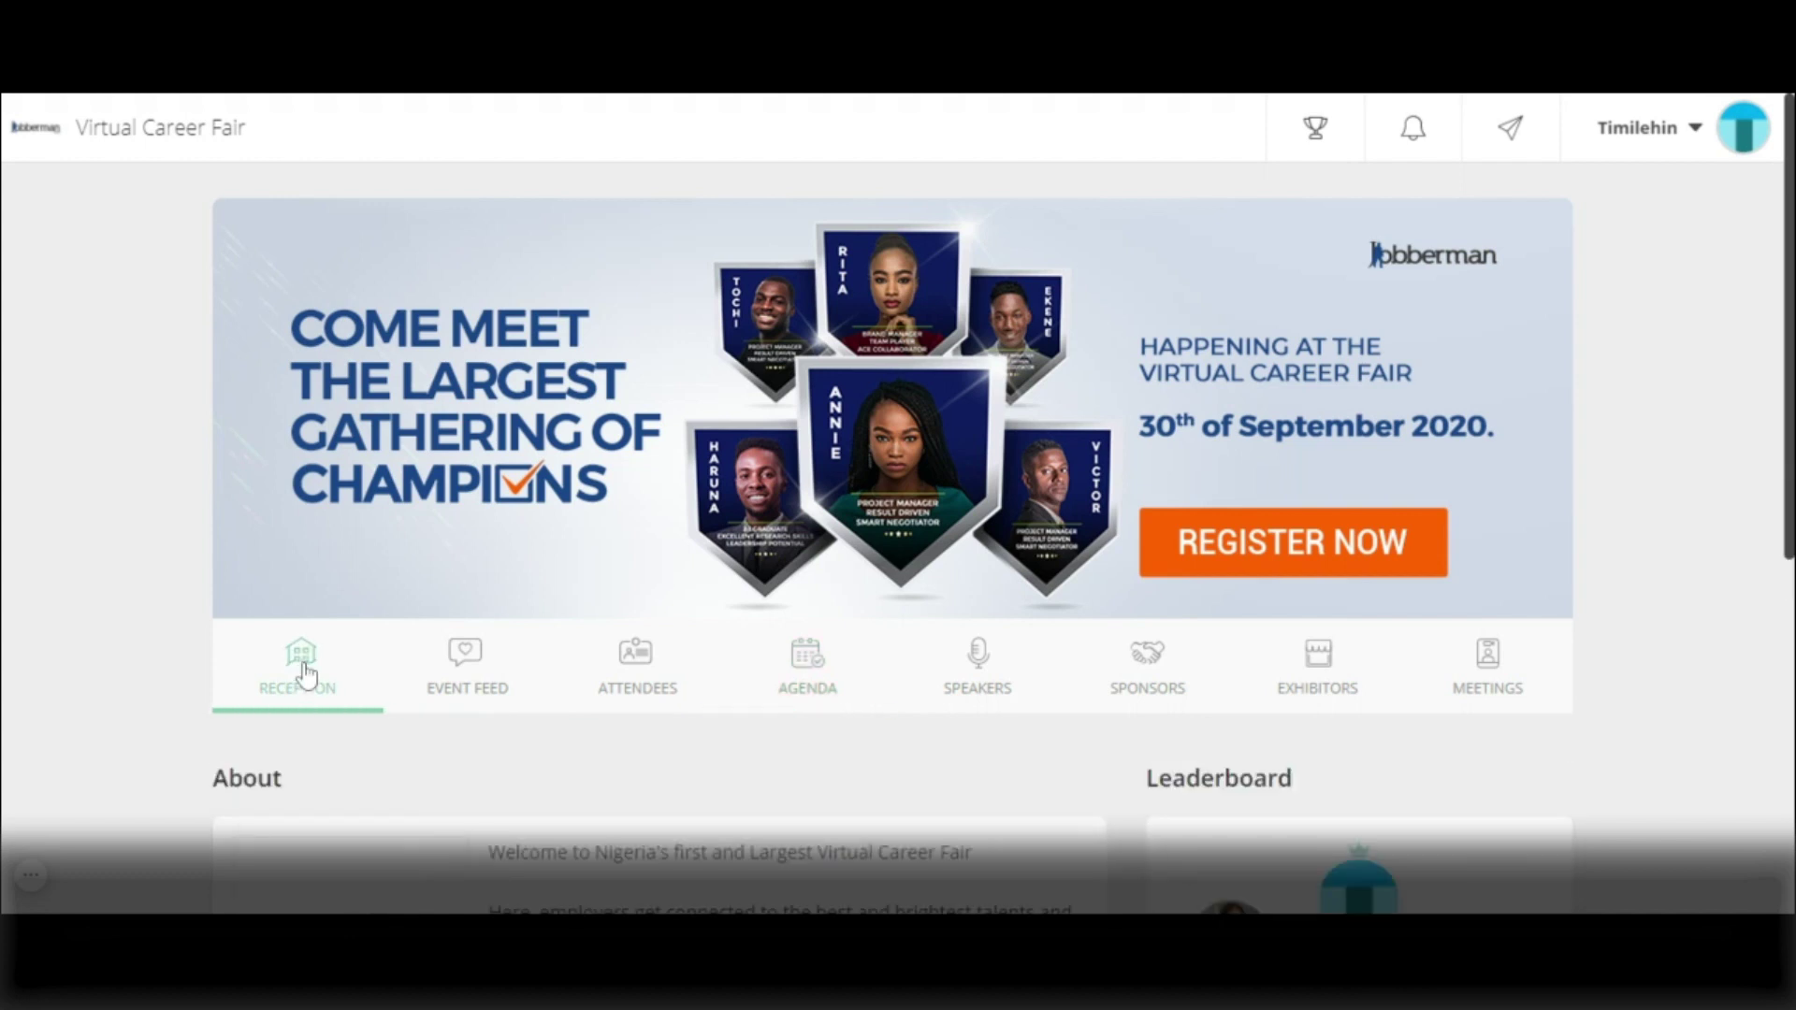
pyautogui.scroll(-3, 1759, 385)
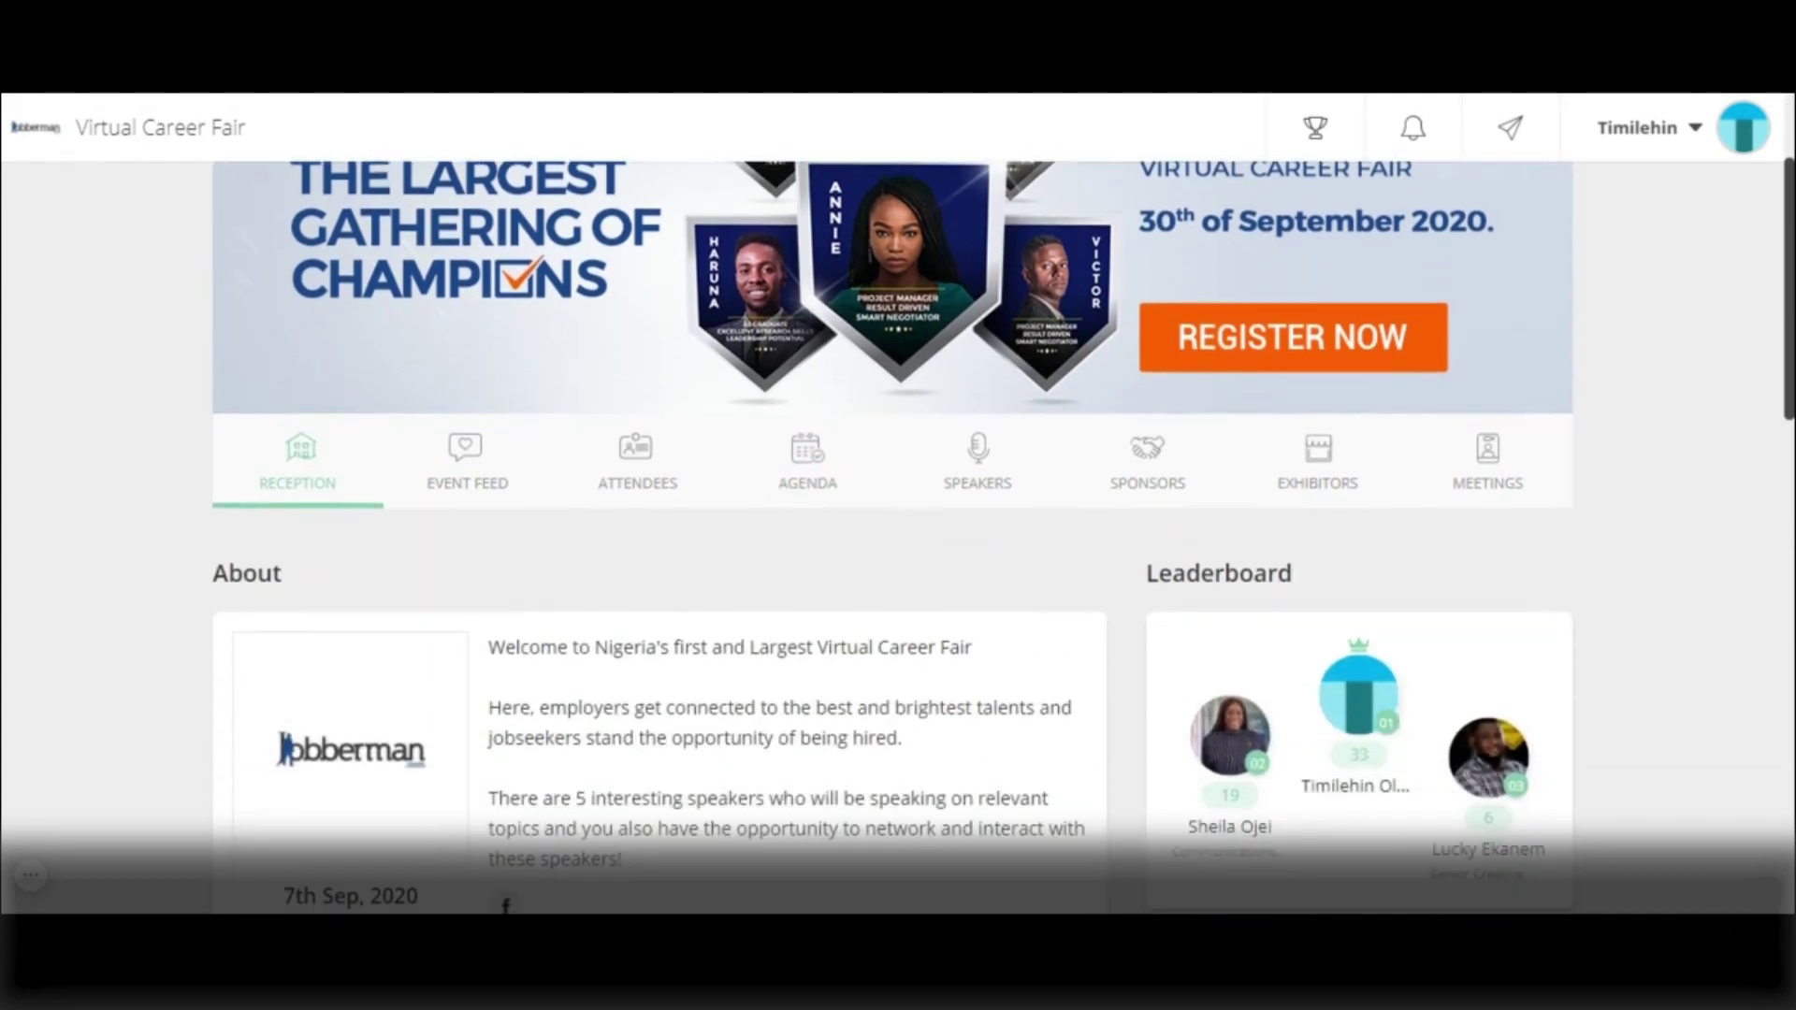
pyautogui.scroll(-1, 1759, 385)
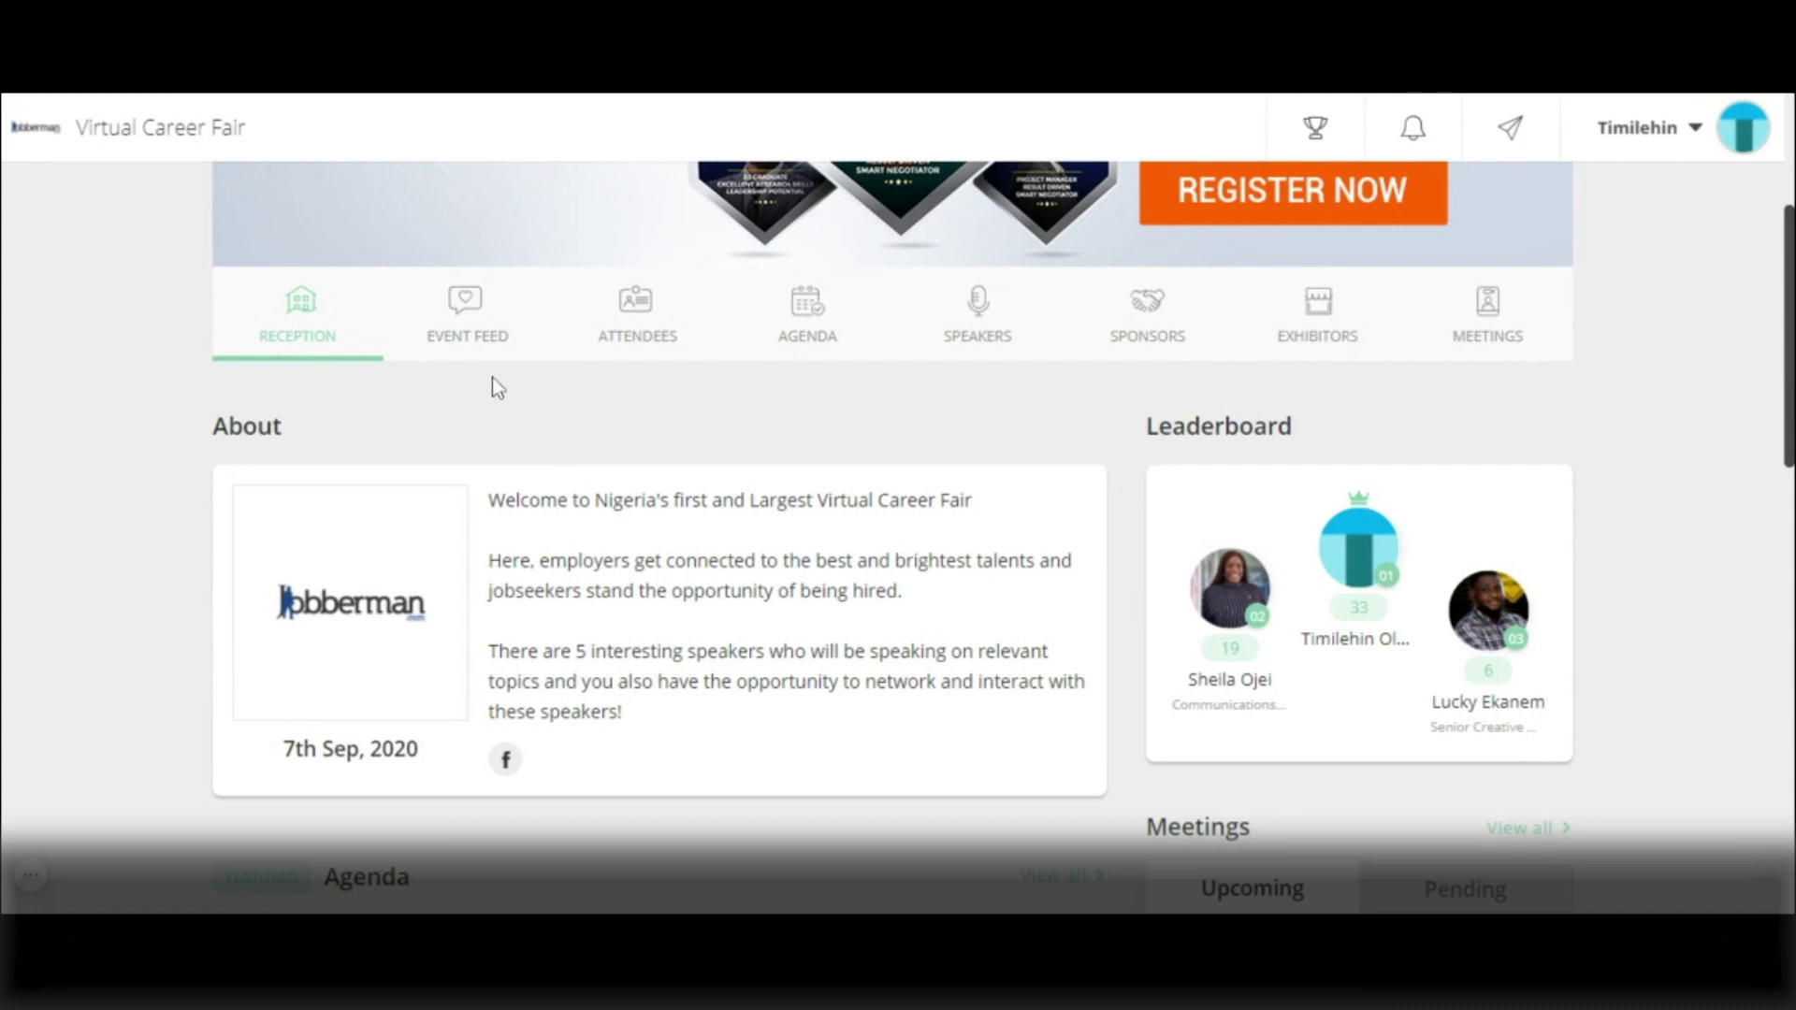
# - Switch to the Event Feed and bring the post box and Photos/Polls filters into view
pyautogui.click(467, 319)
pyautogui.scroll(4, 475, 412)
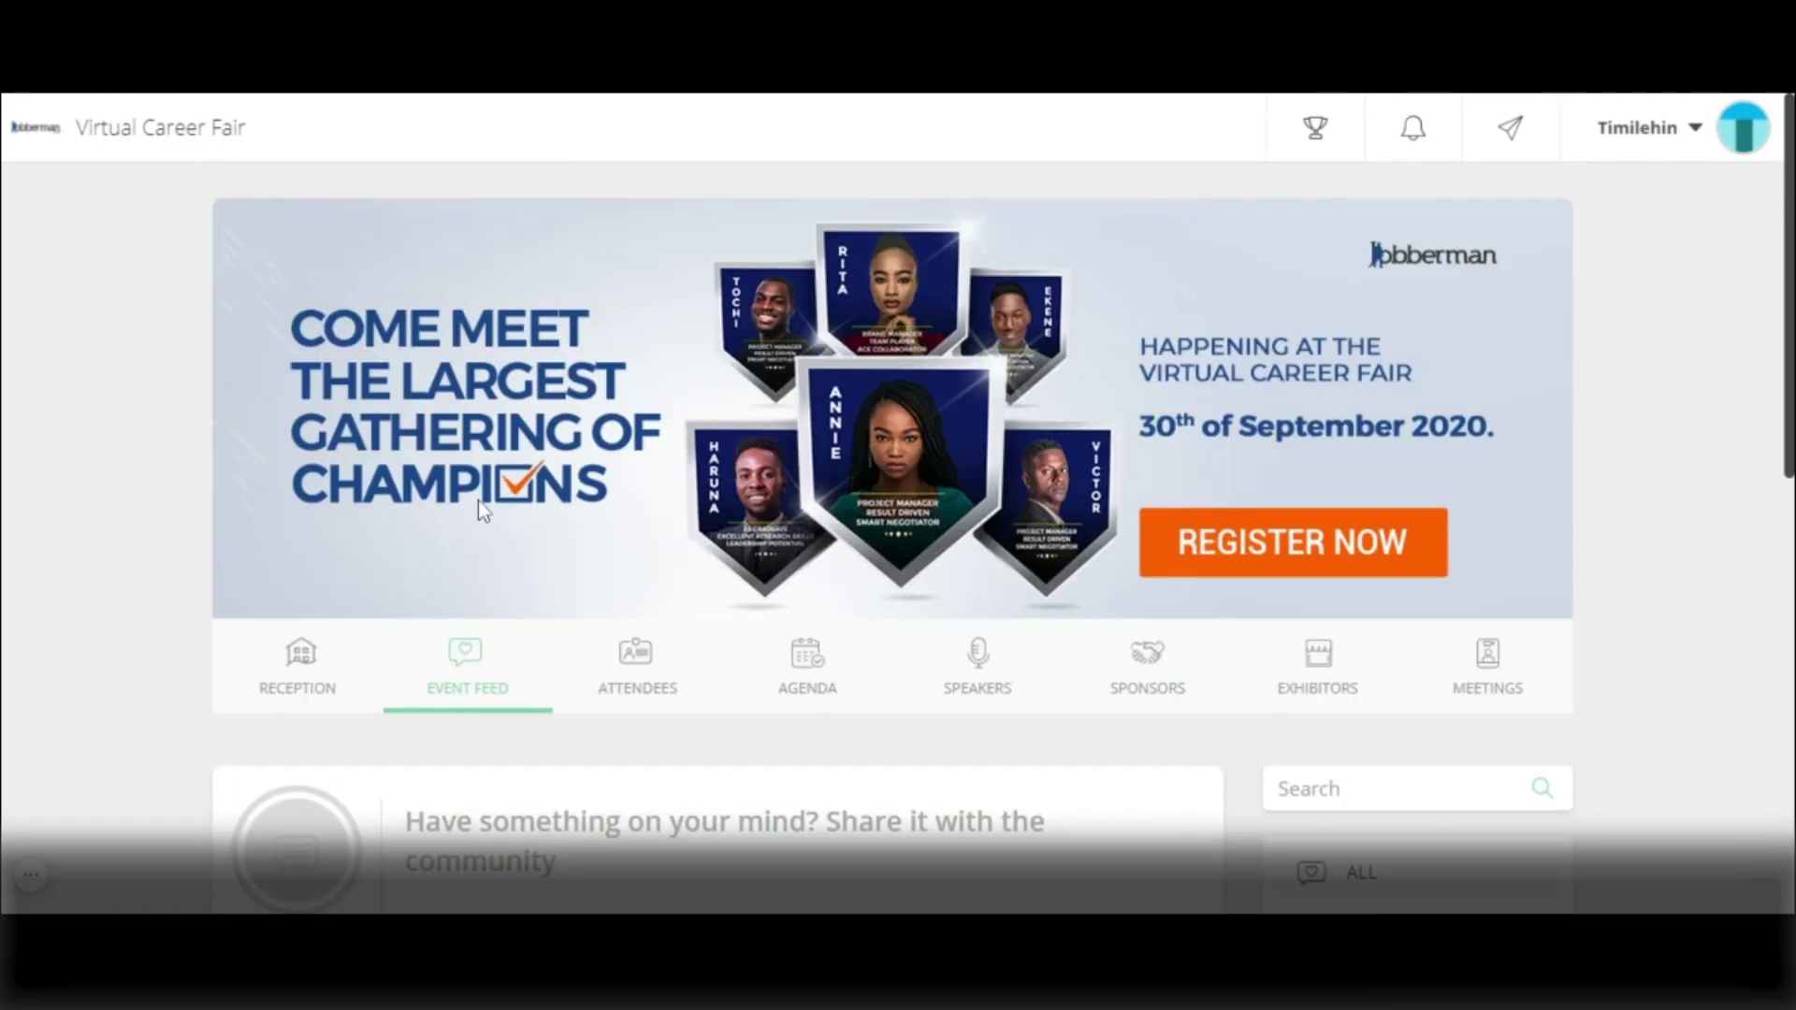
pyautogui.scroll(-3, 474, 746)
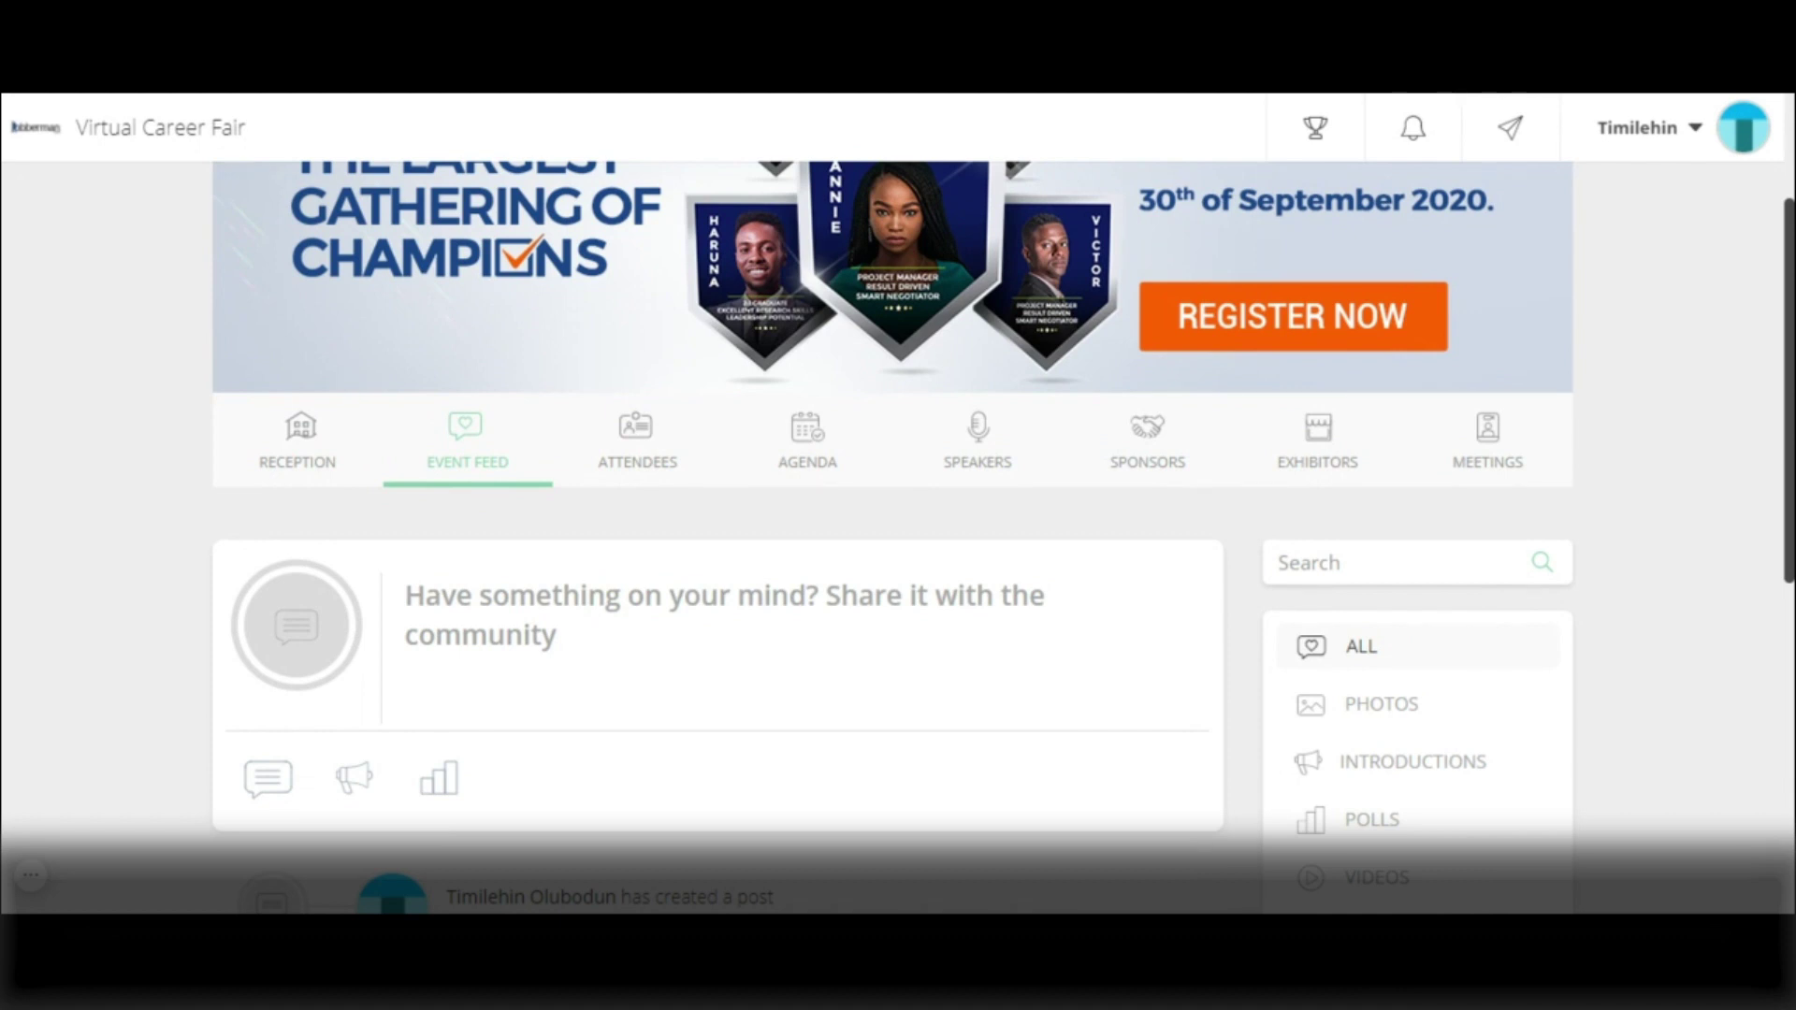
# - Publish the post 'Hi, I am so excited to be here. I know i am getting a job today for sure!'
pyautogui.click(404, 595)
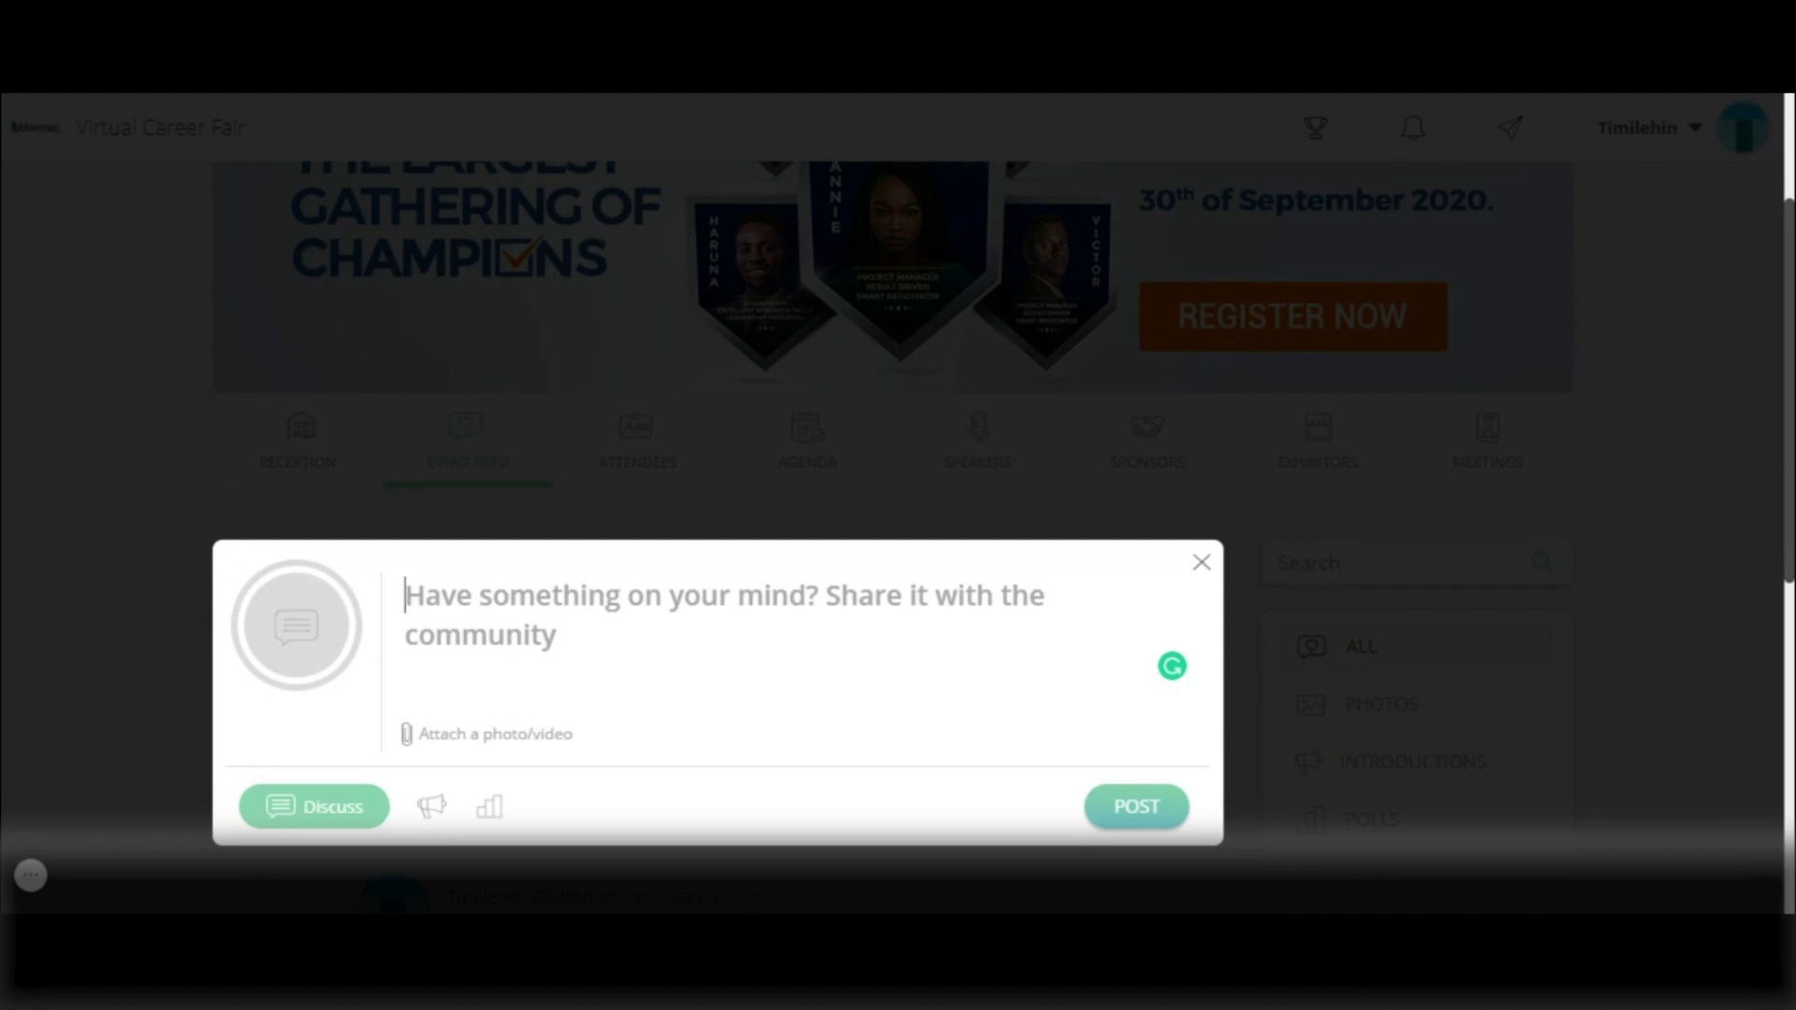
pyautogui.write('Hi')
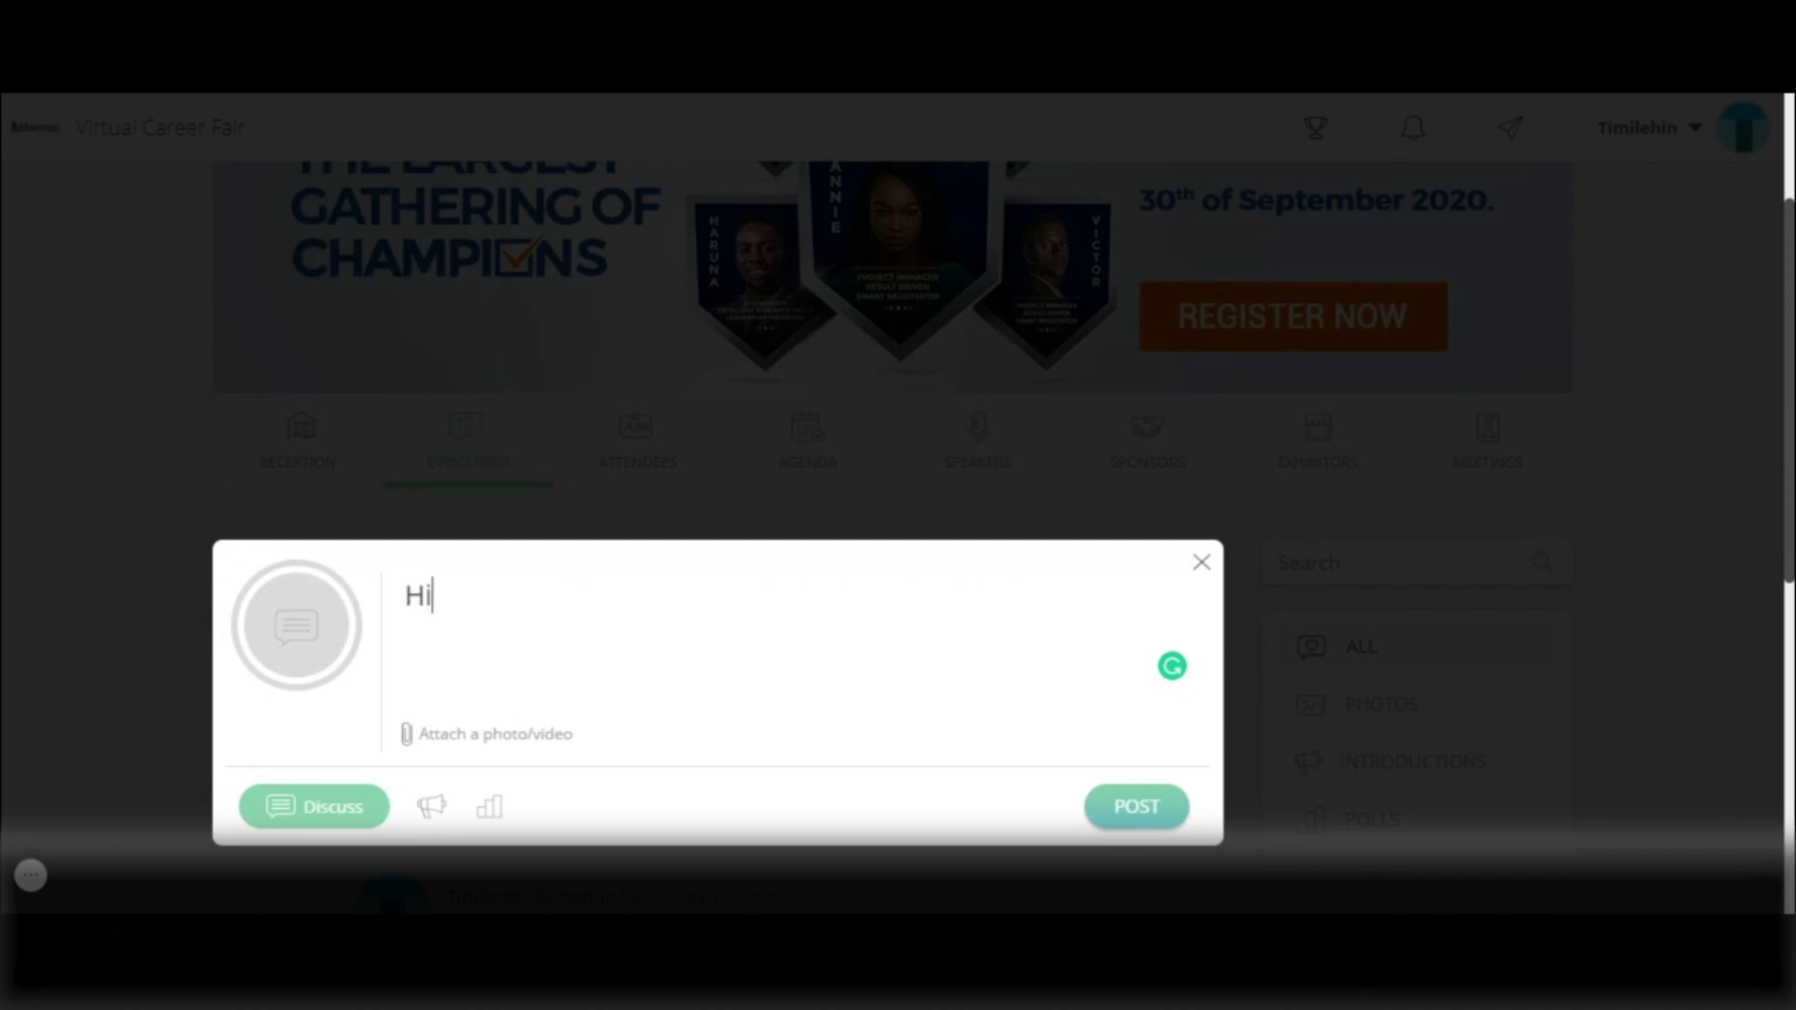
pyautogui.write(', I am so exci')
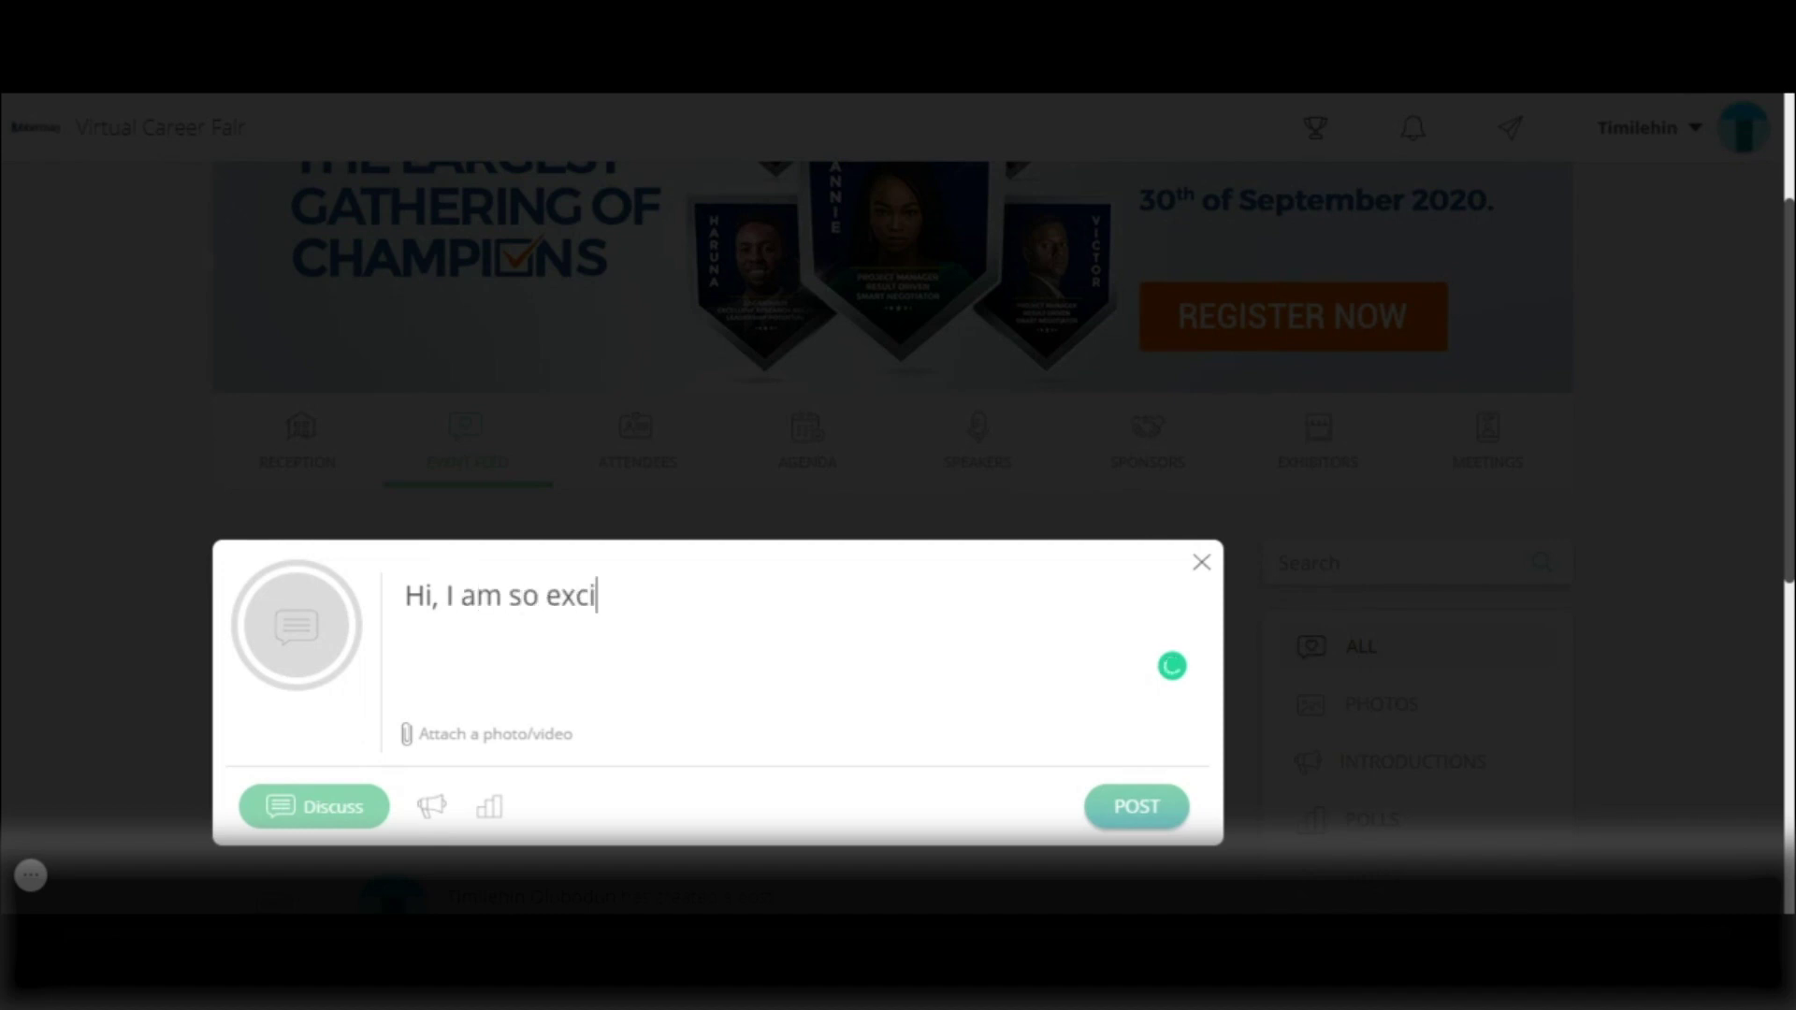
pyautogui.write('ted to be h')
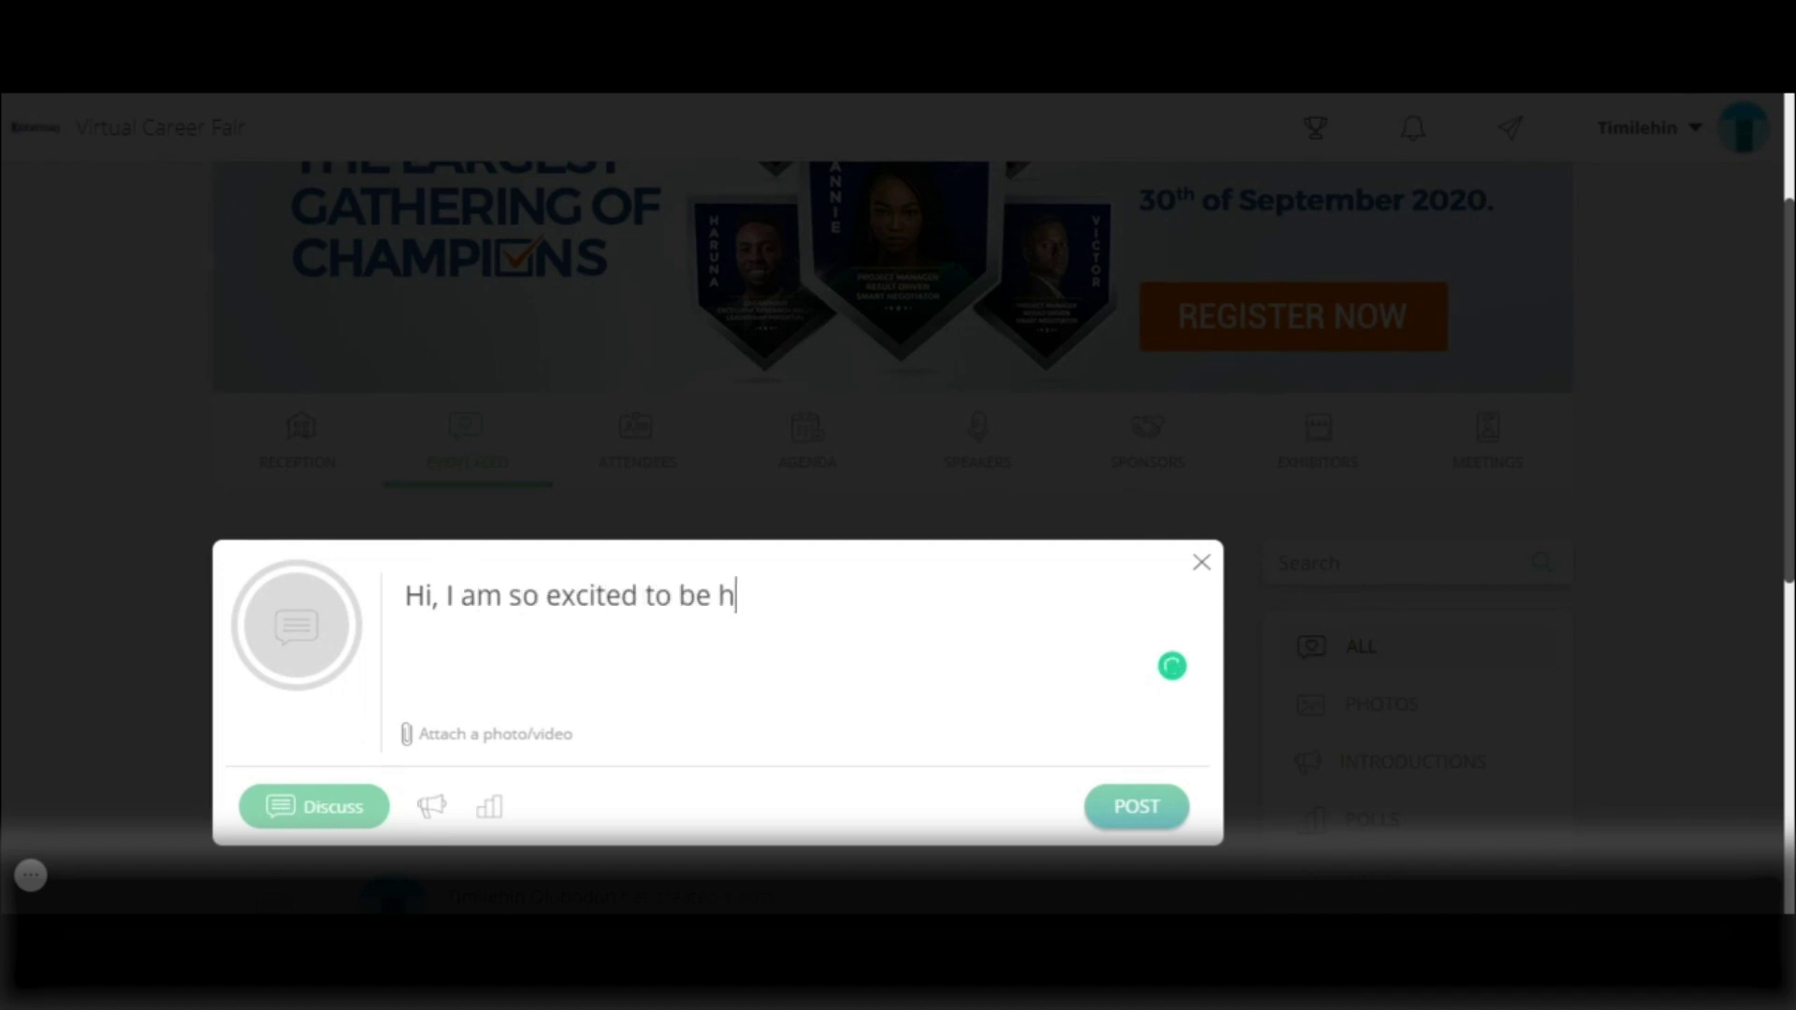
pyautogui.write('ere. I know i am g')
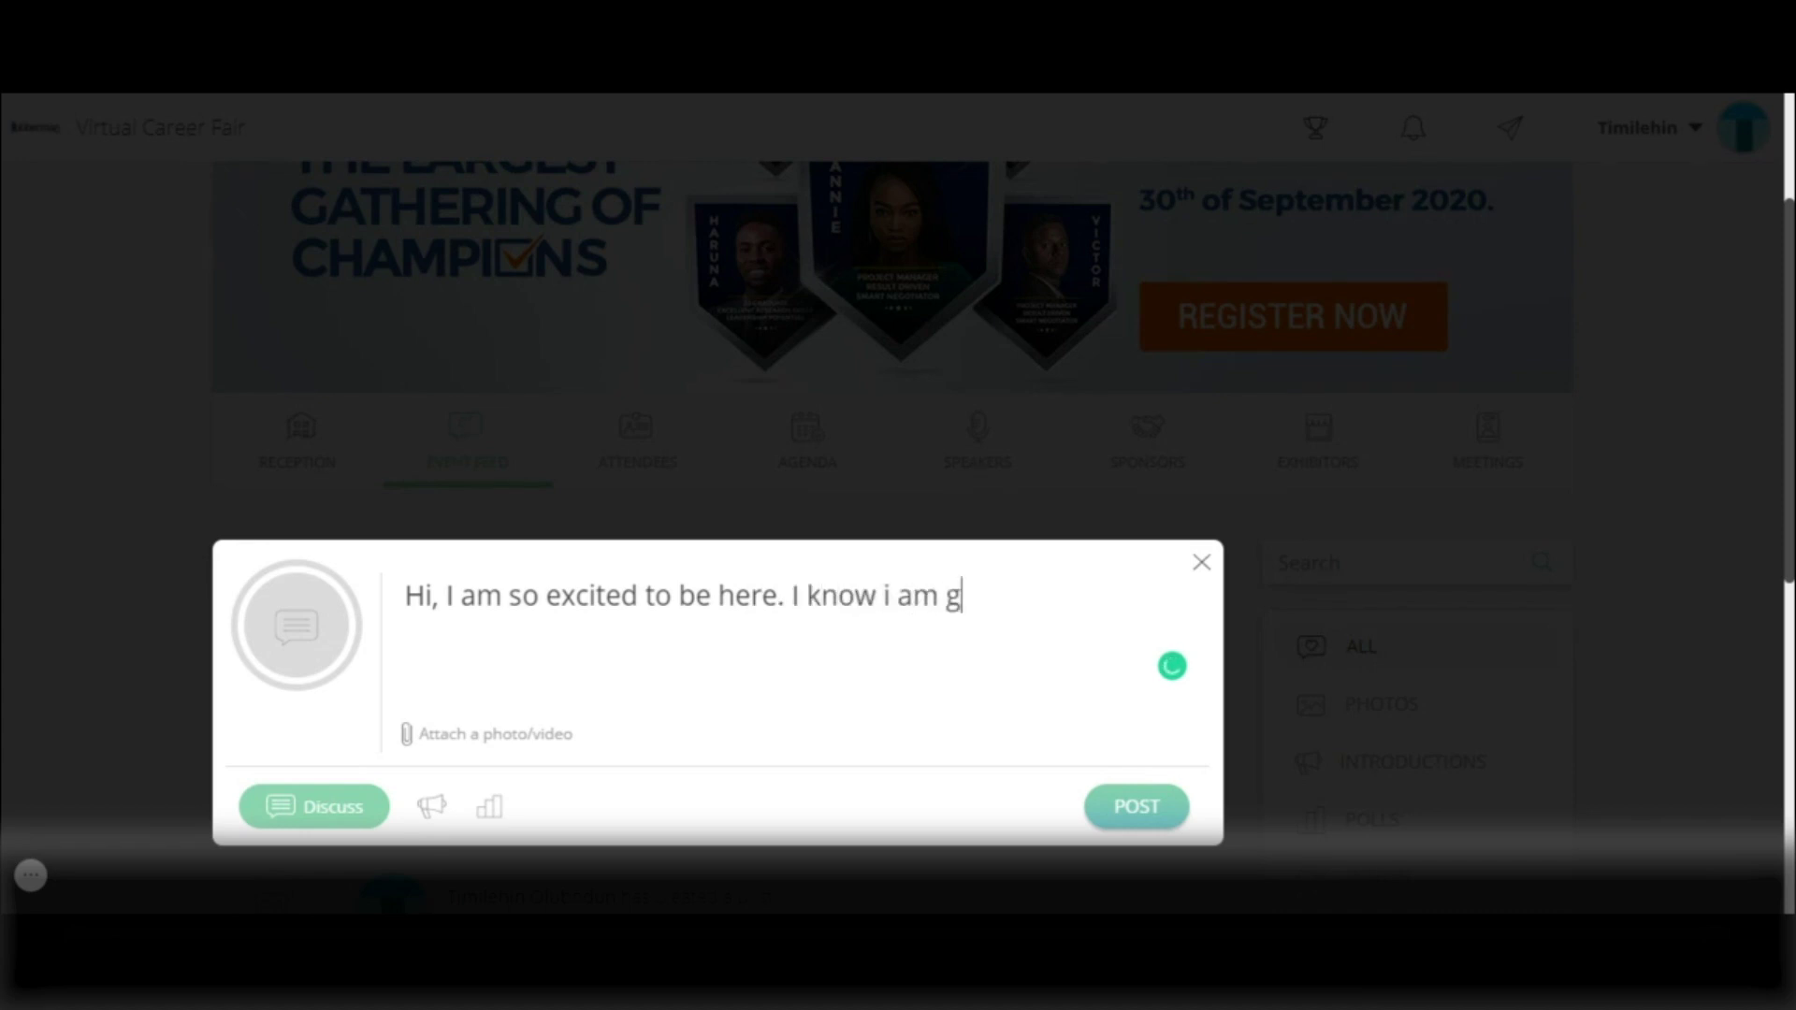
pyautogui.write('etting a j')
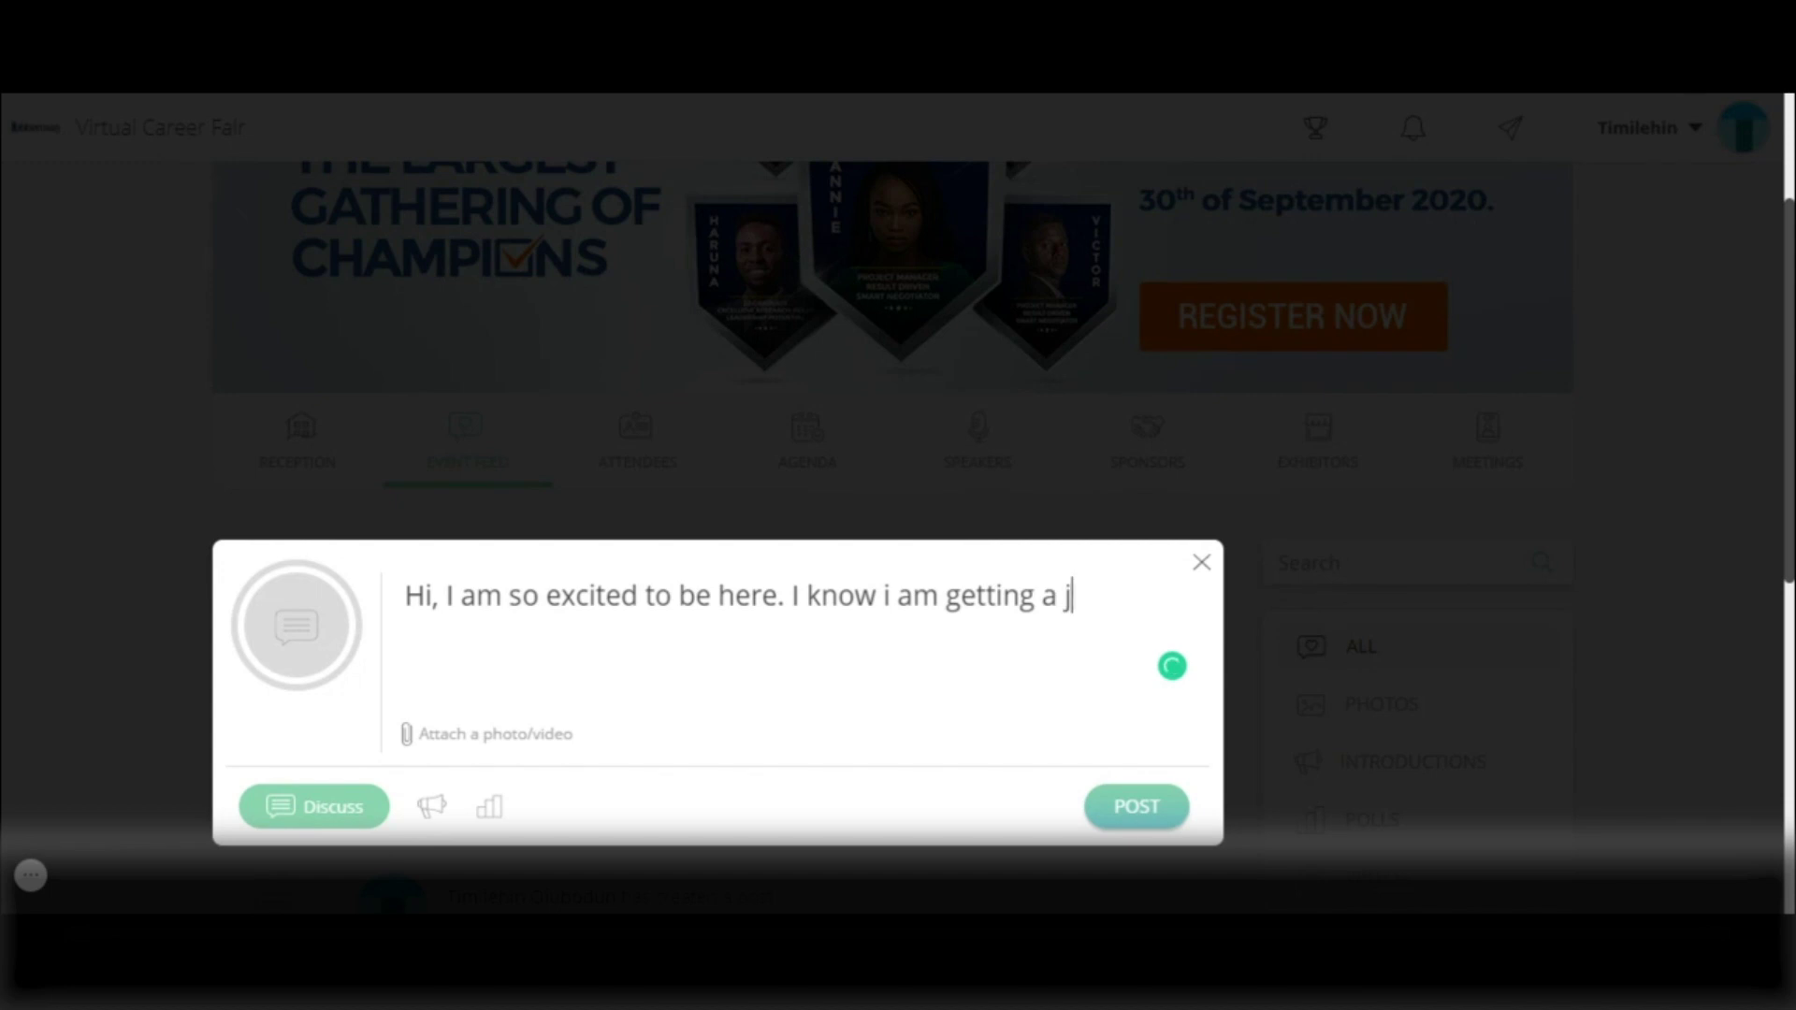
pyautogui.write('ob today do')
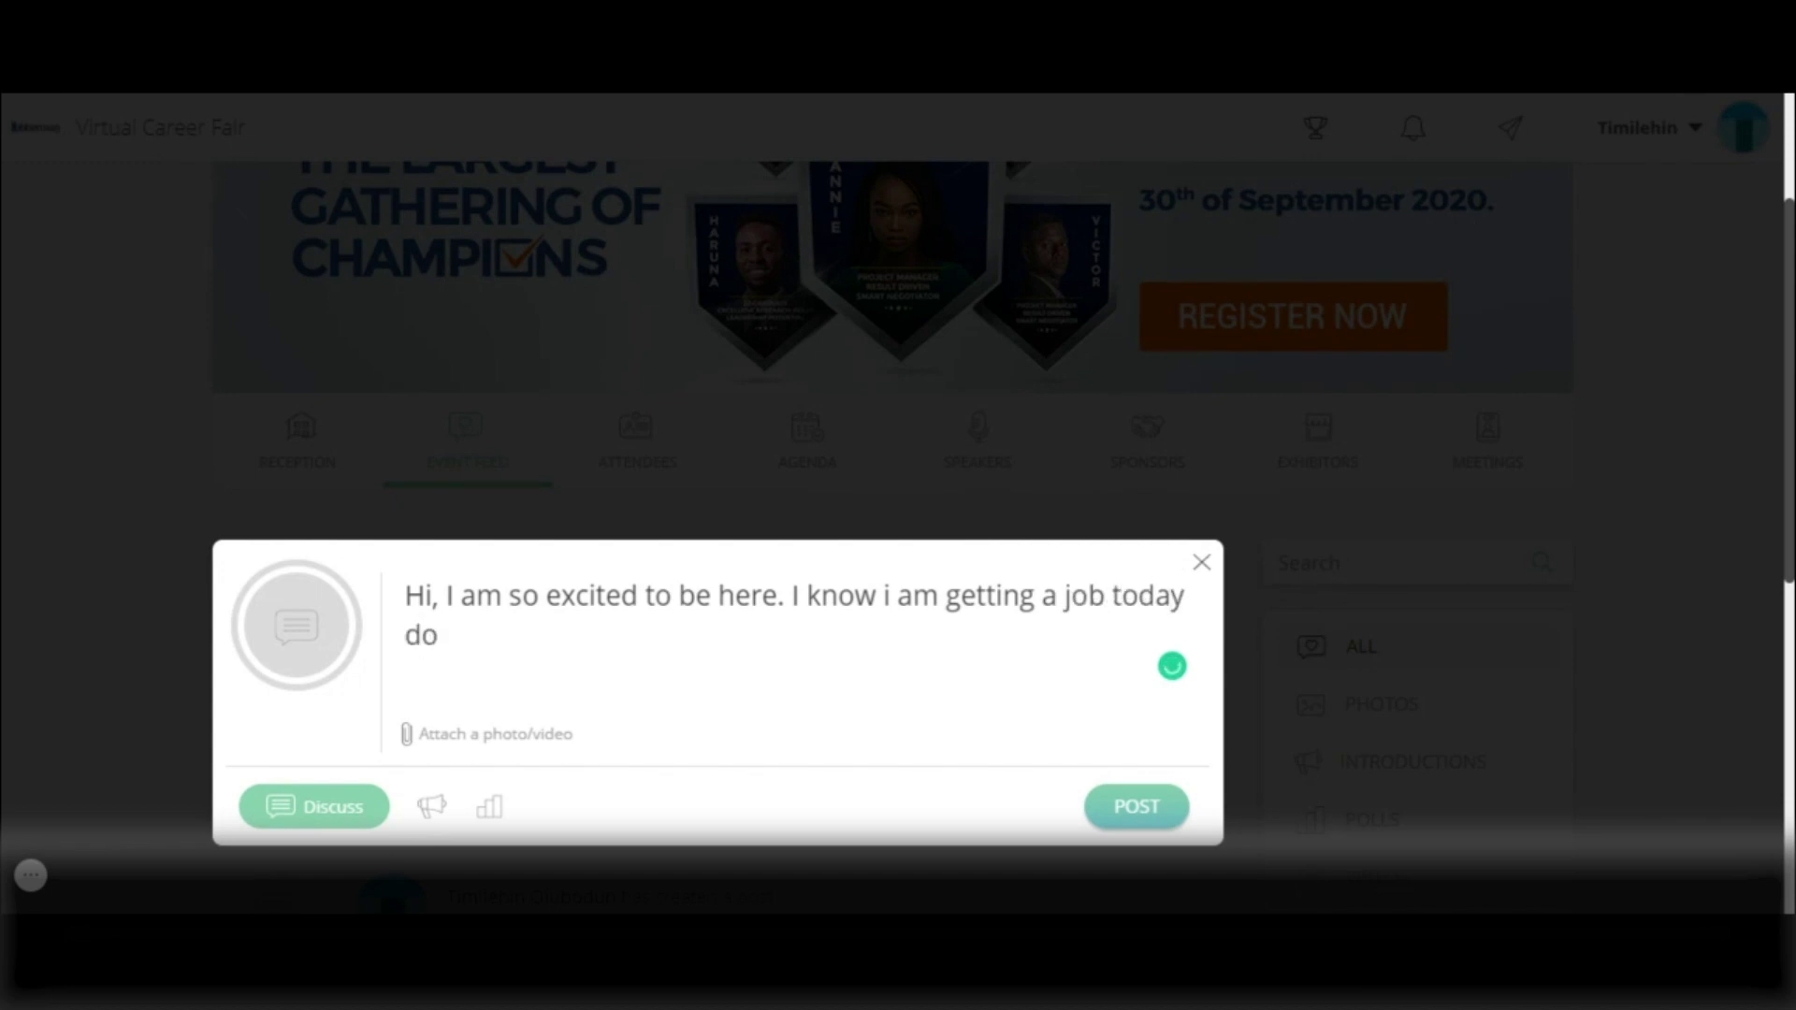
pyautogui.press('BackSpace')
pyautogui.press('BackSpace')
pyautogui.write('for sure!')
pyautogui.click(1132, 805)
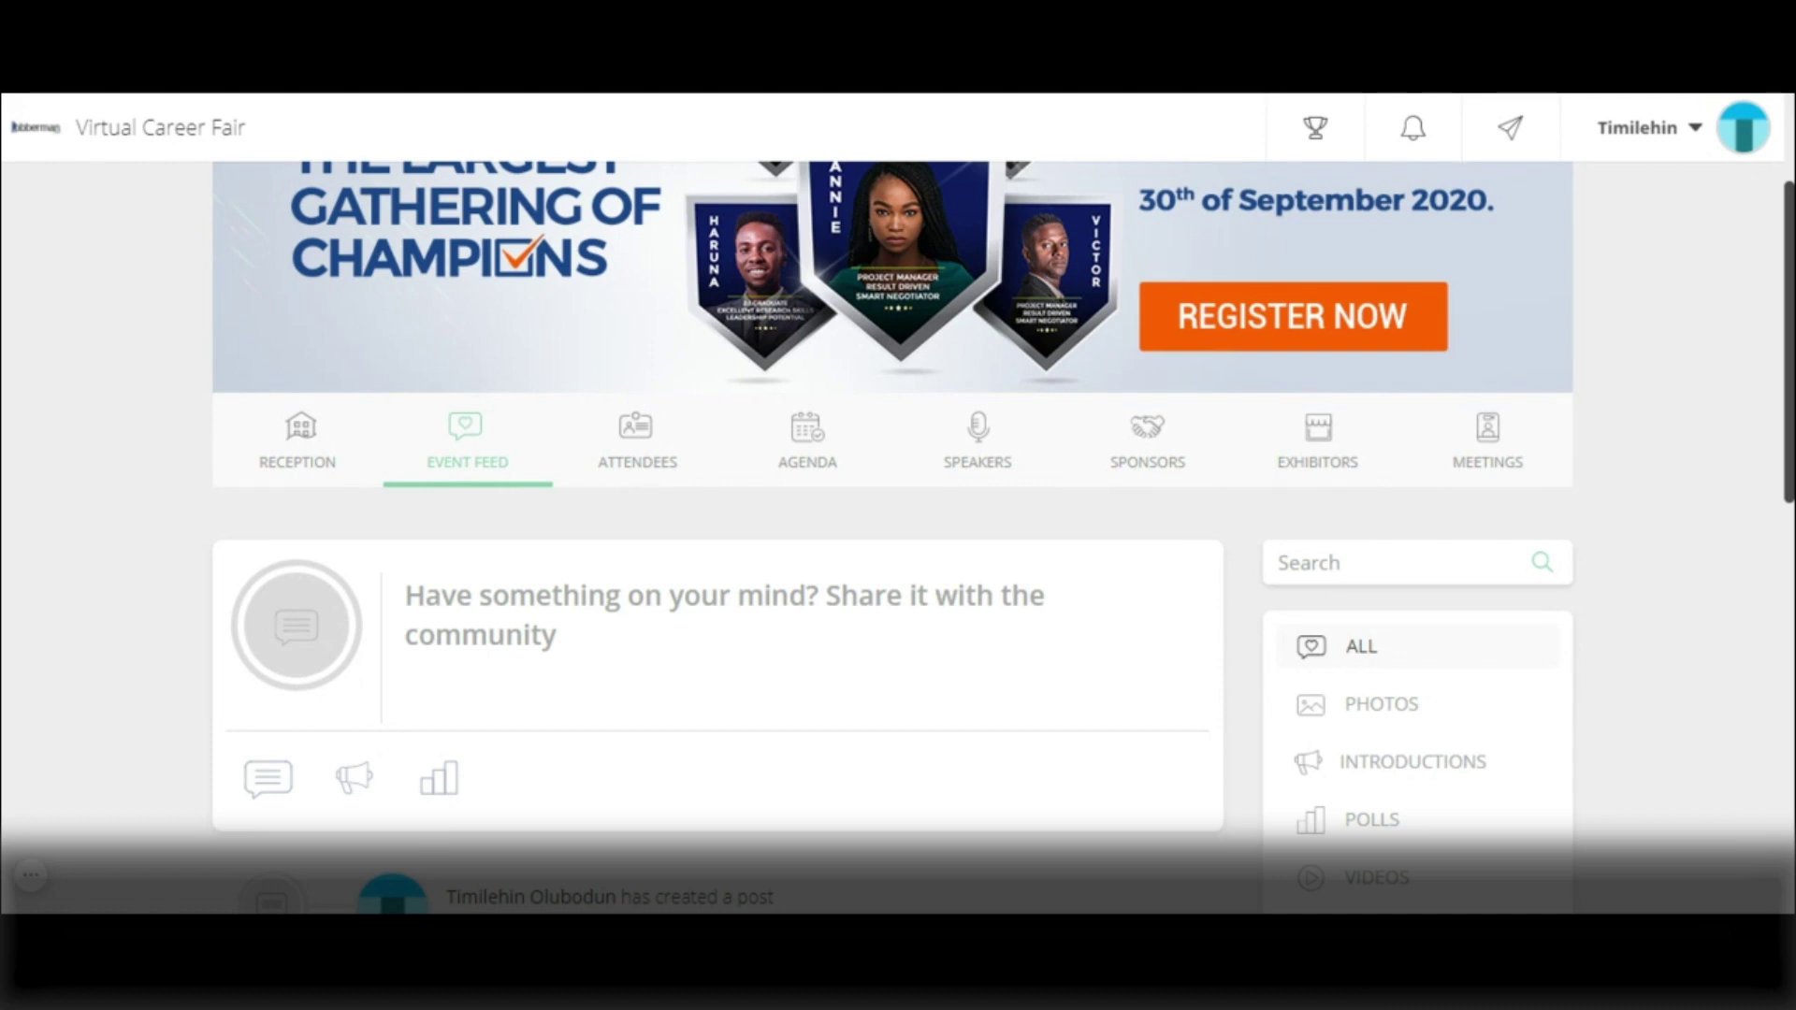
pyautogui.click(645, 462)
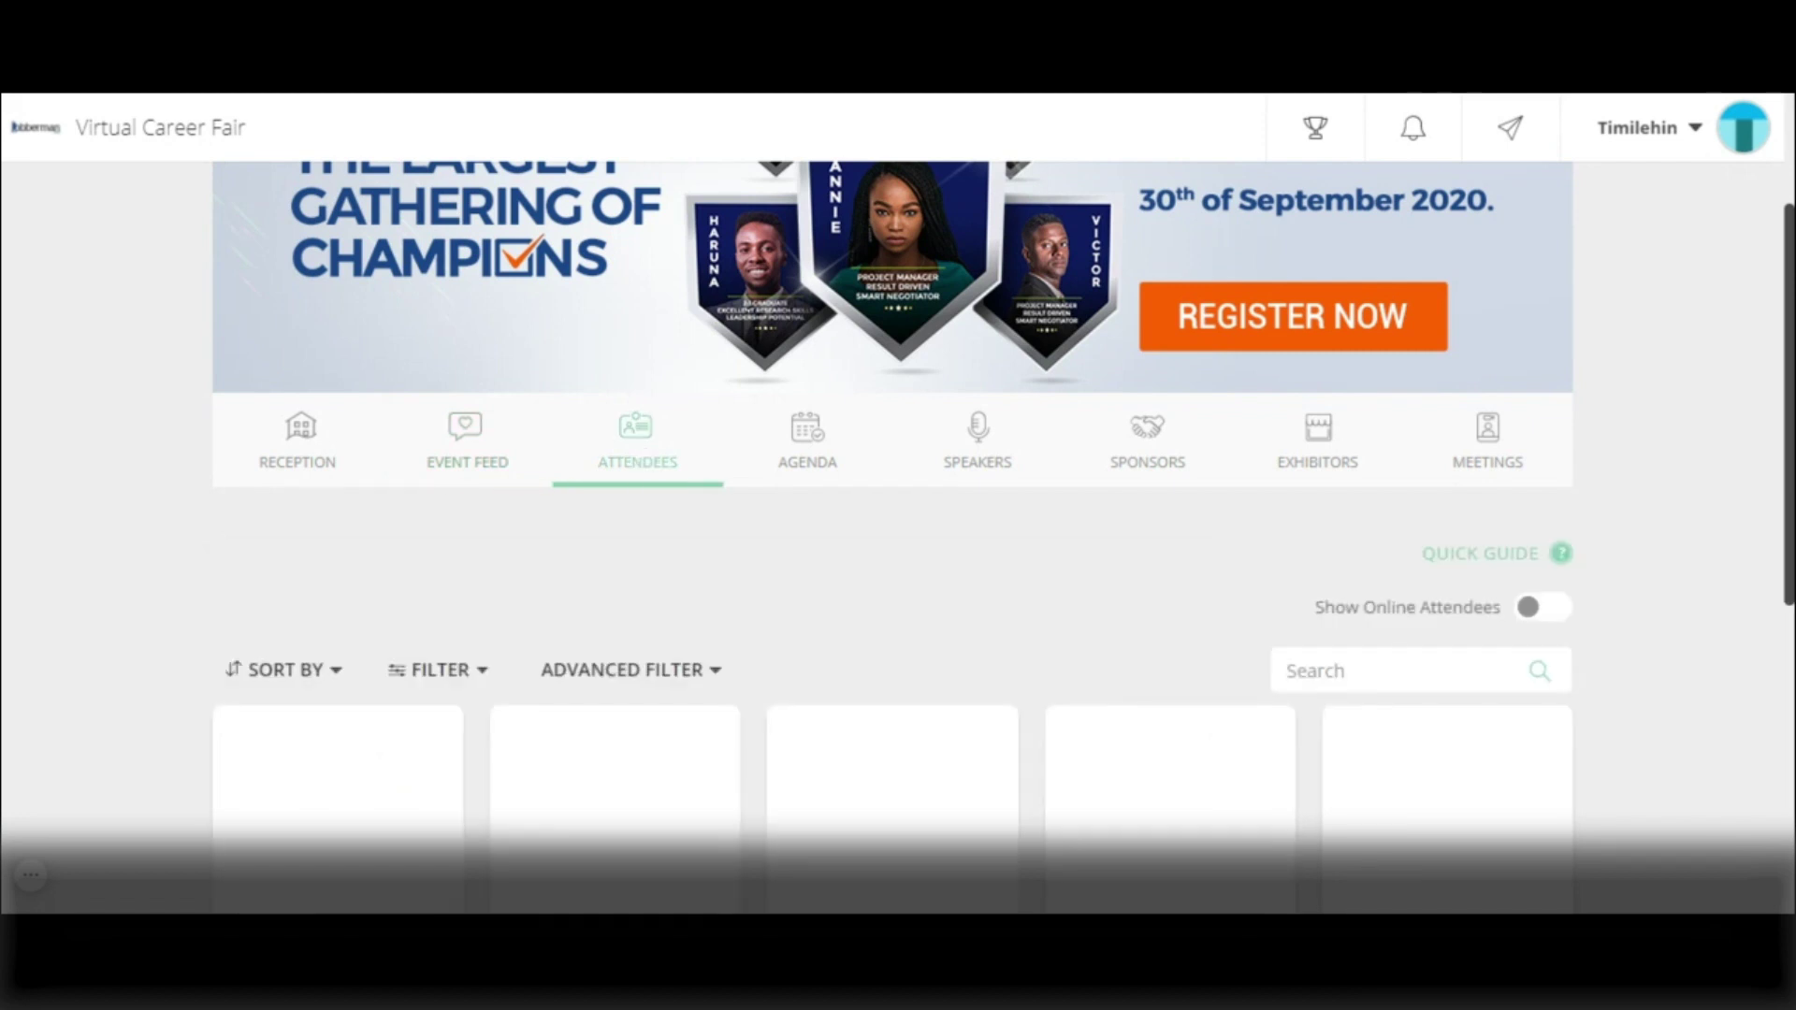
pyautogui.scroll(-1, 1535, 445)
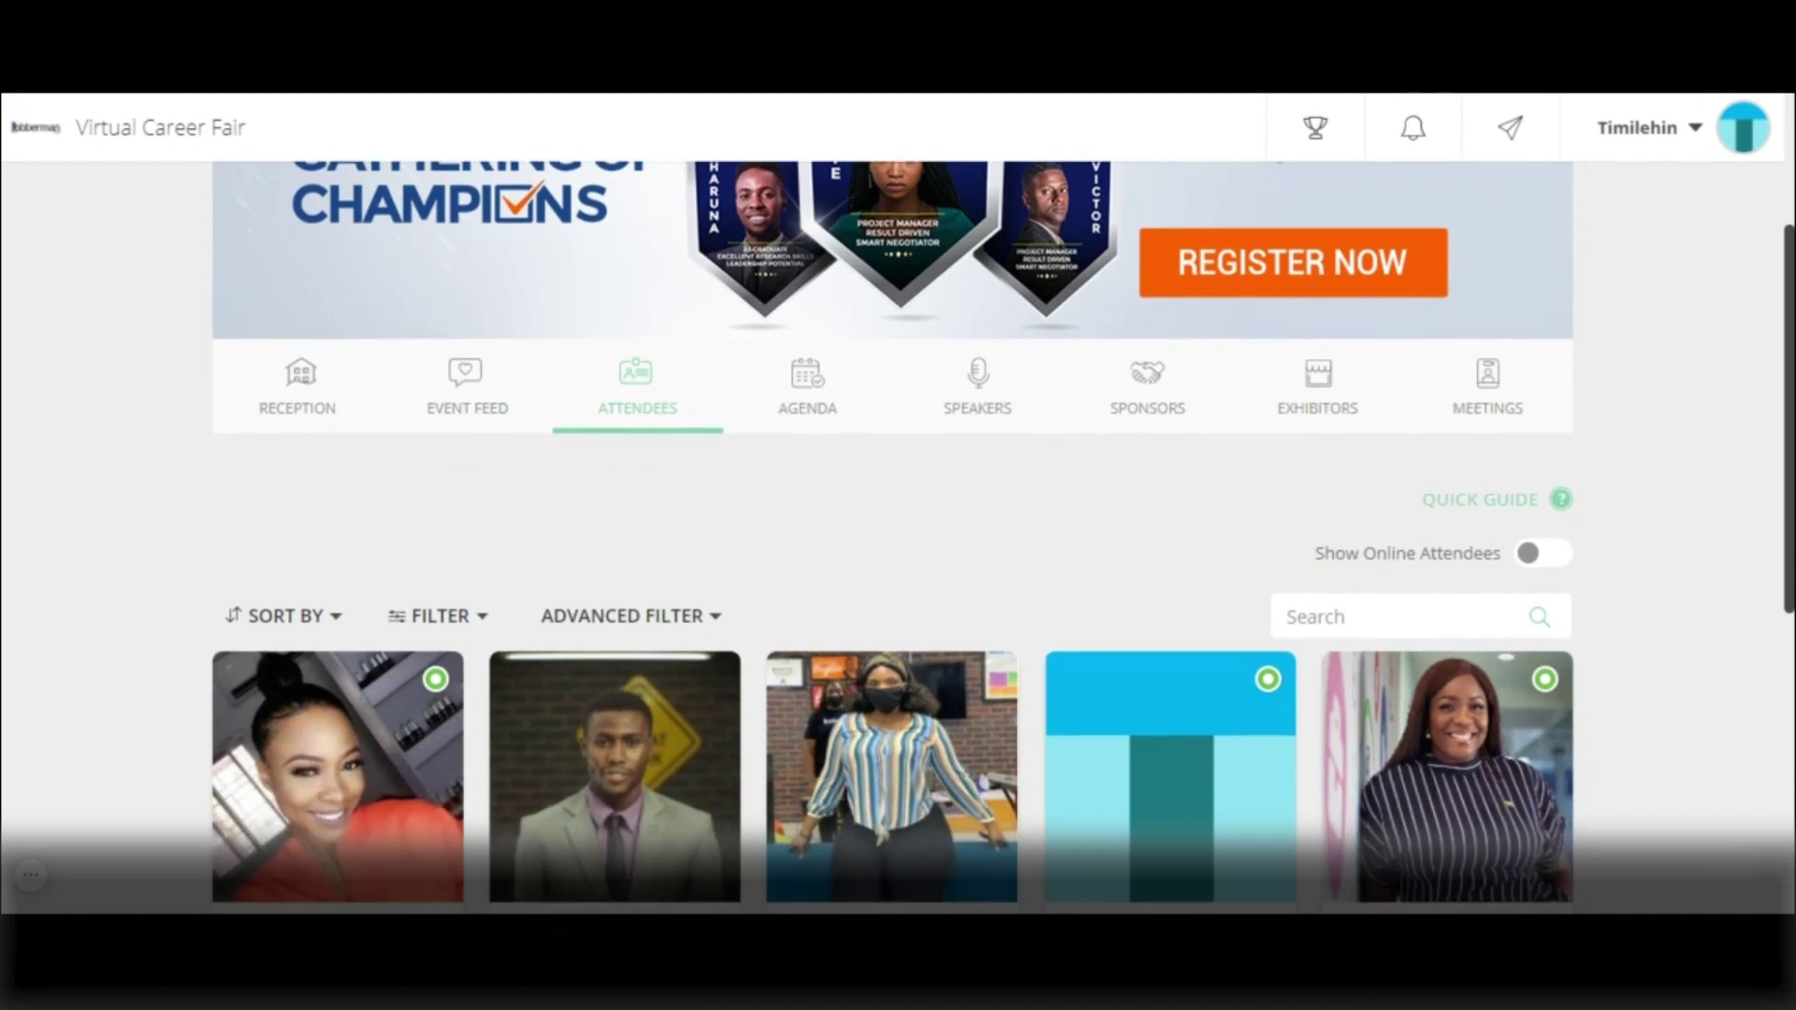
pyautogui.scroll(-3, 898, 539)
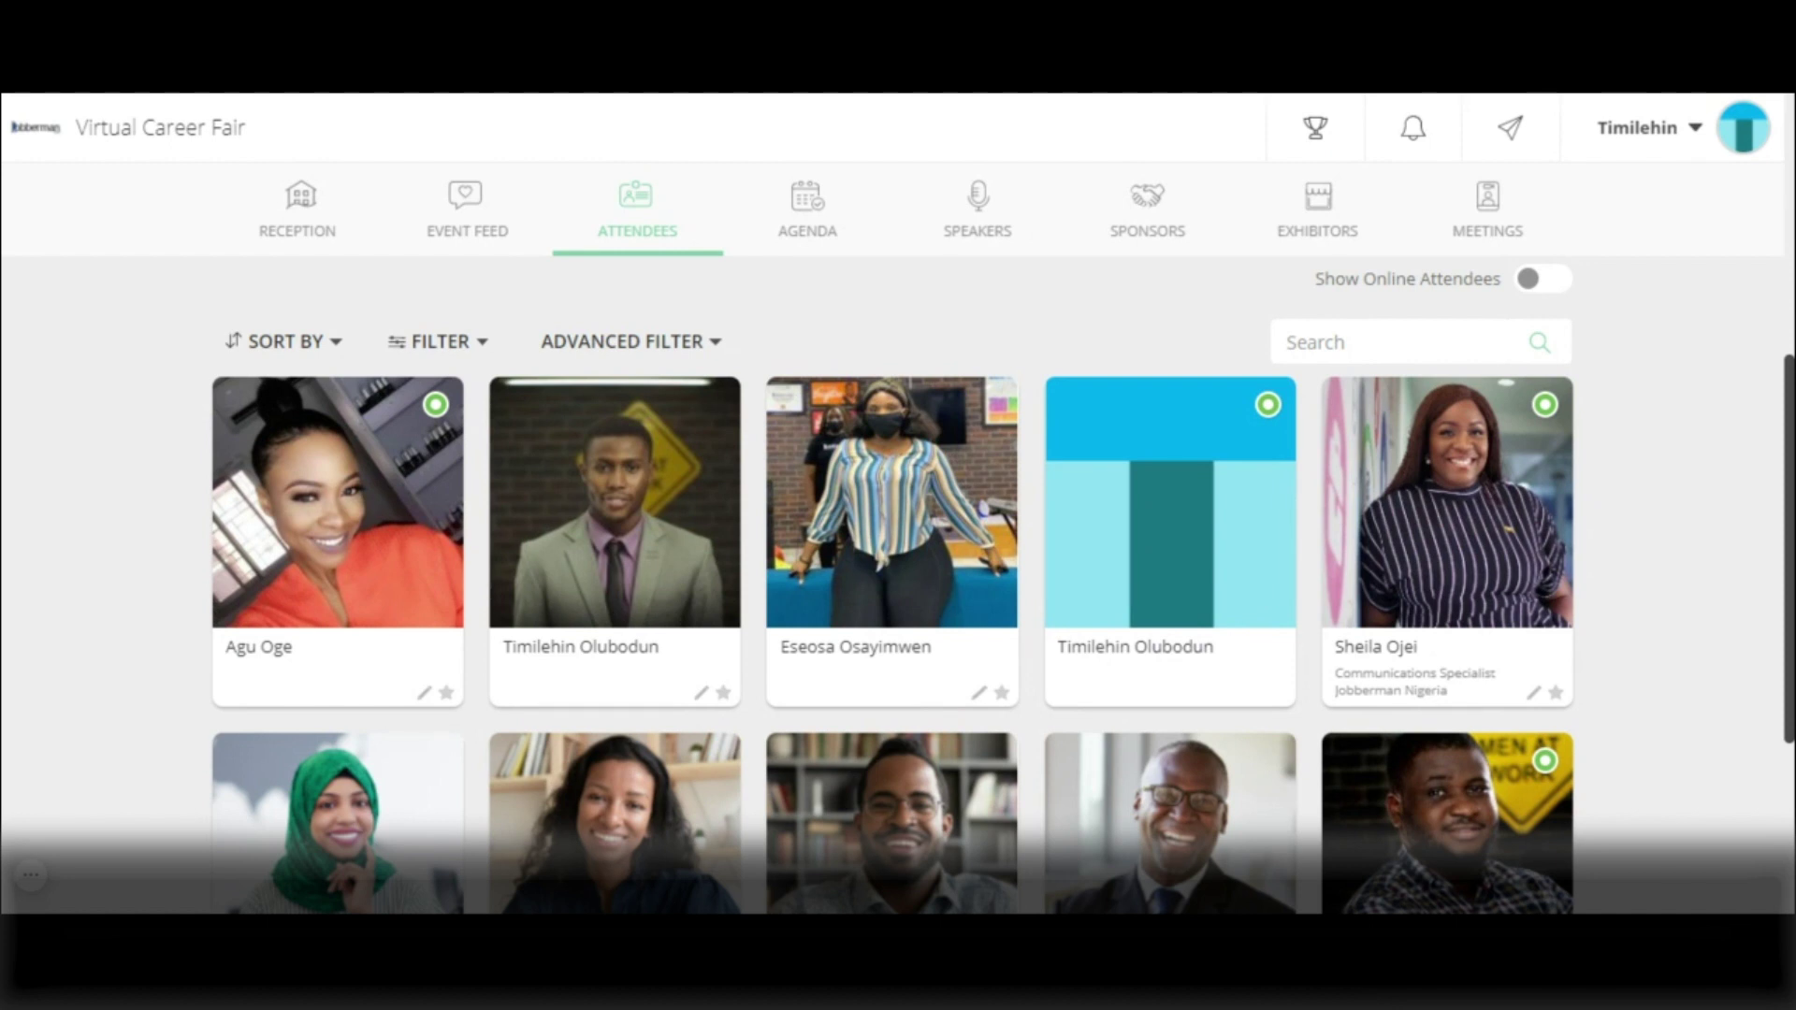
pyautogui.click(338, 344)
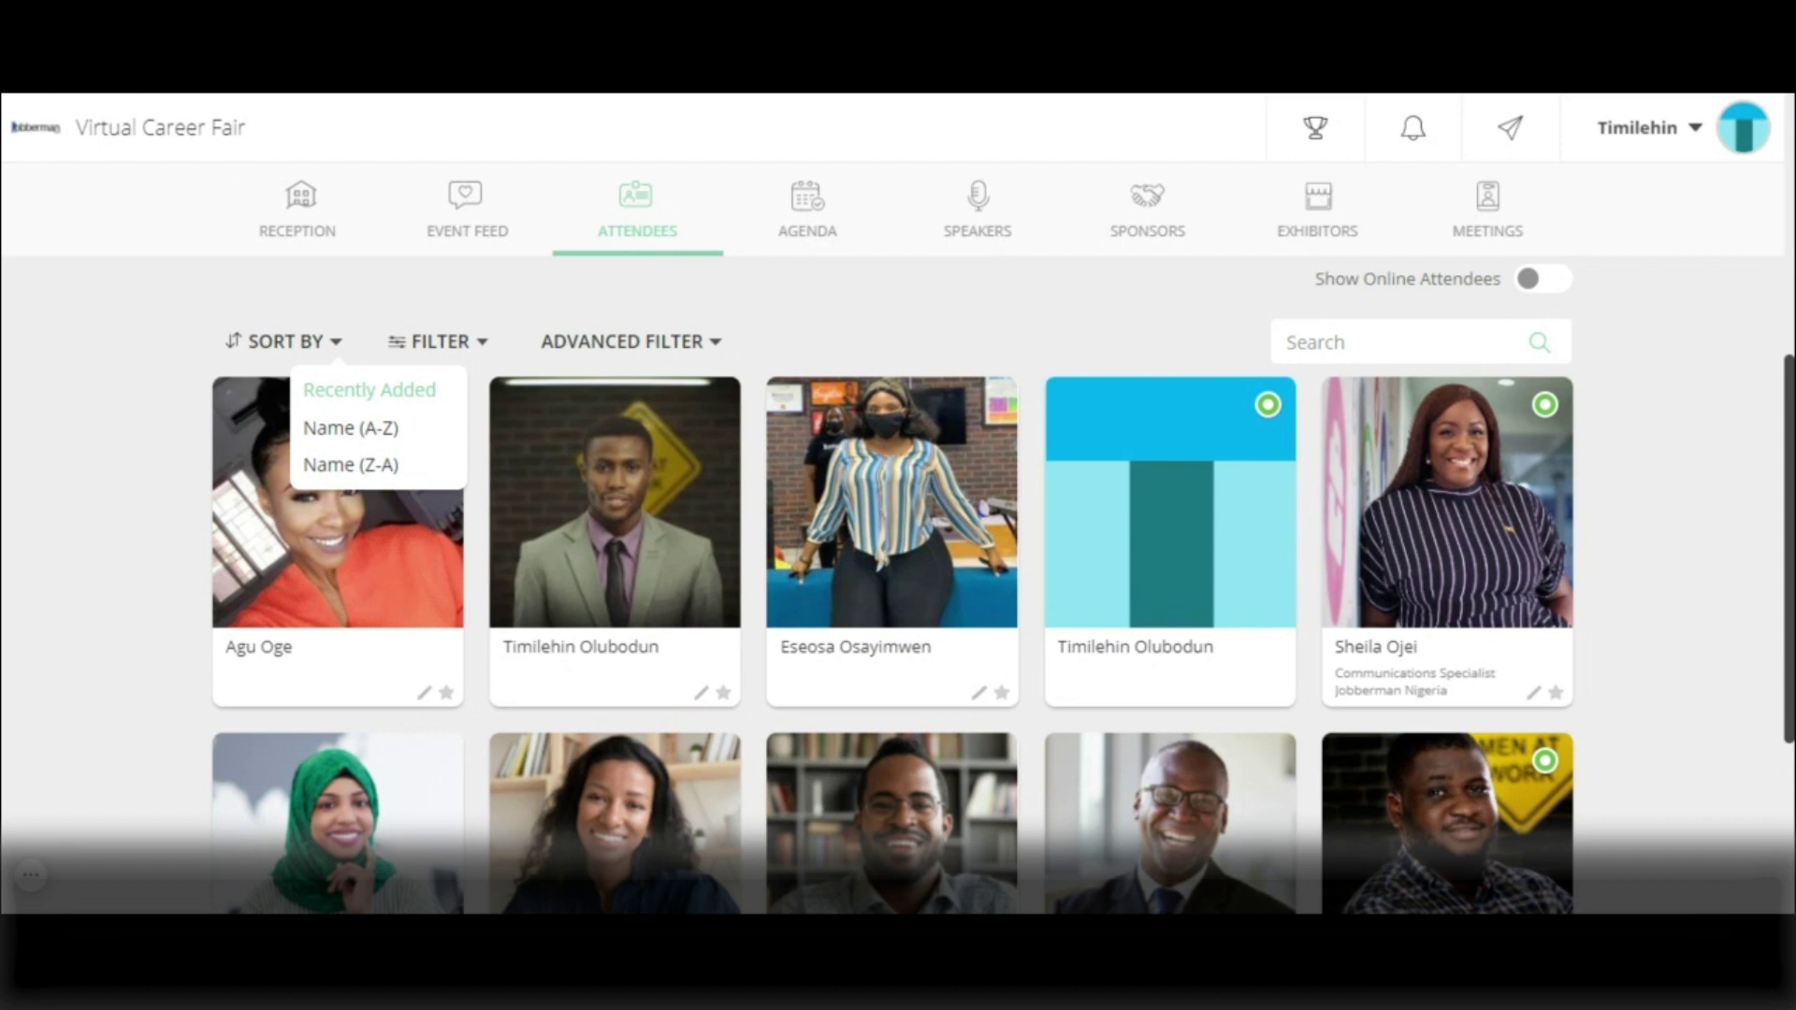
pyautogui.click(472, 360)
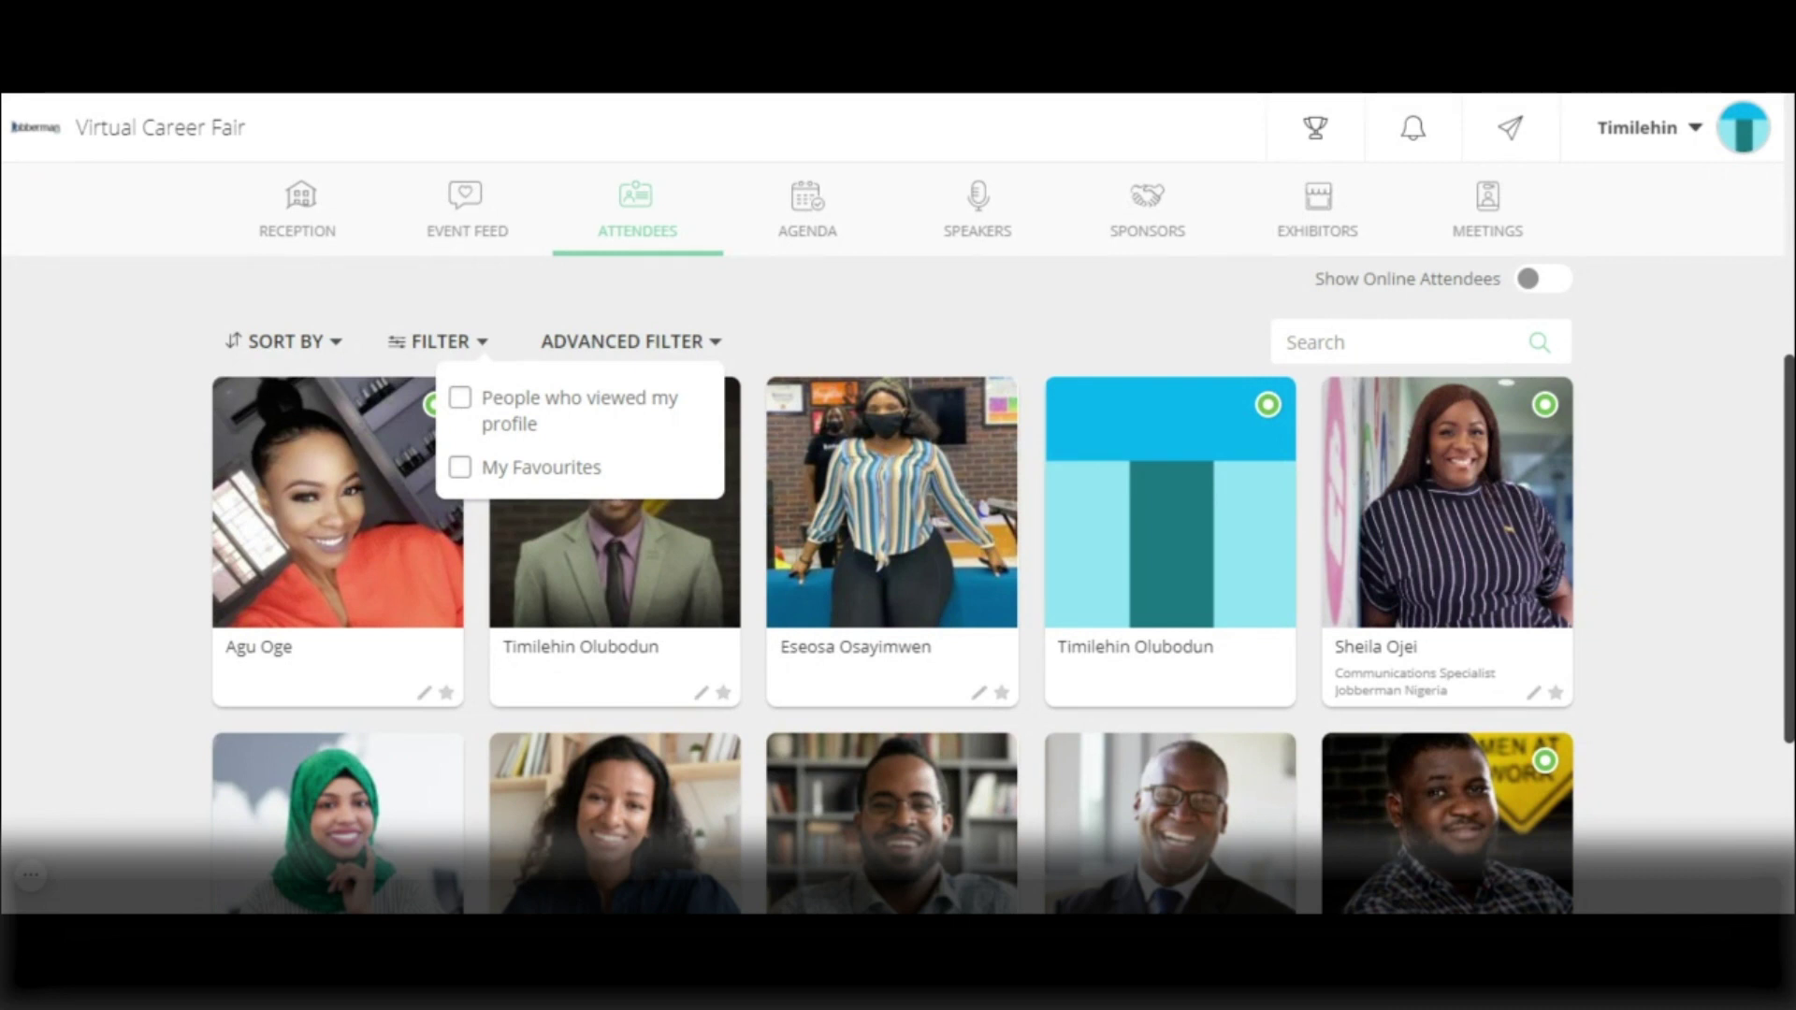
pyautogui.click(512, 336)
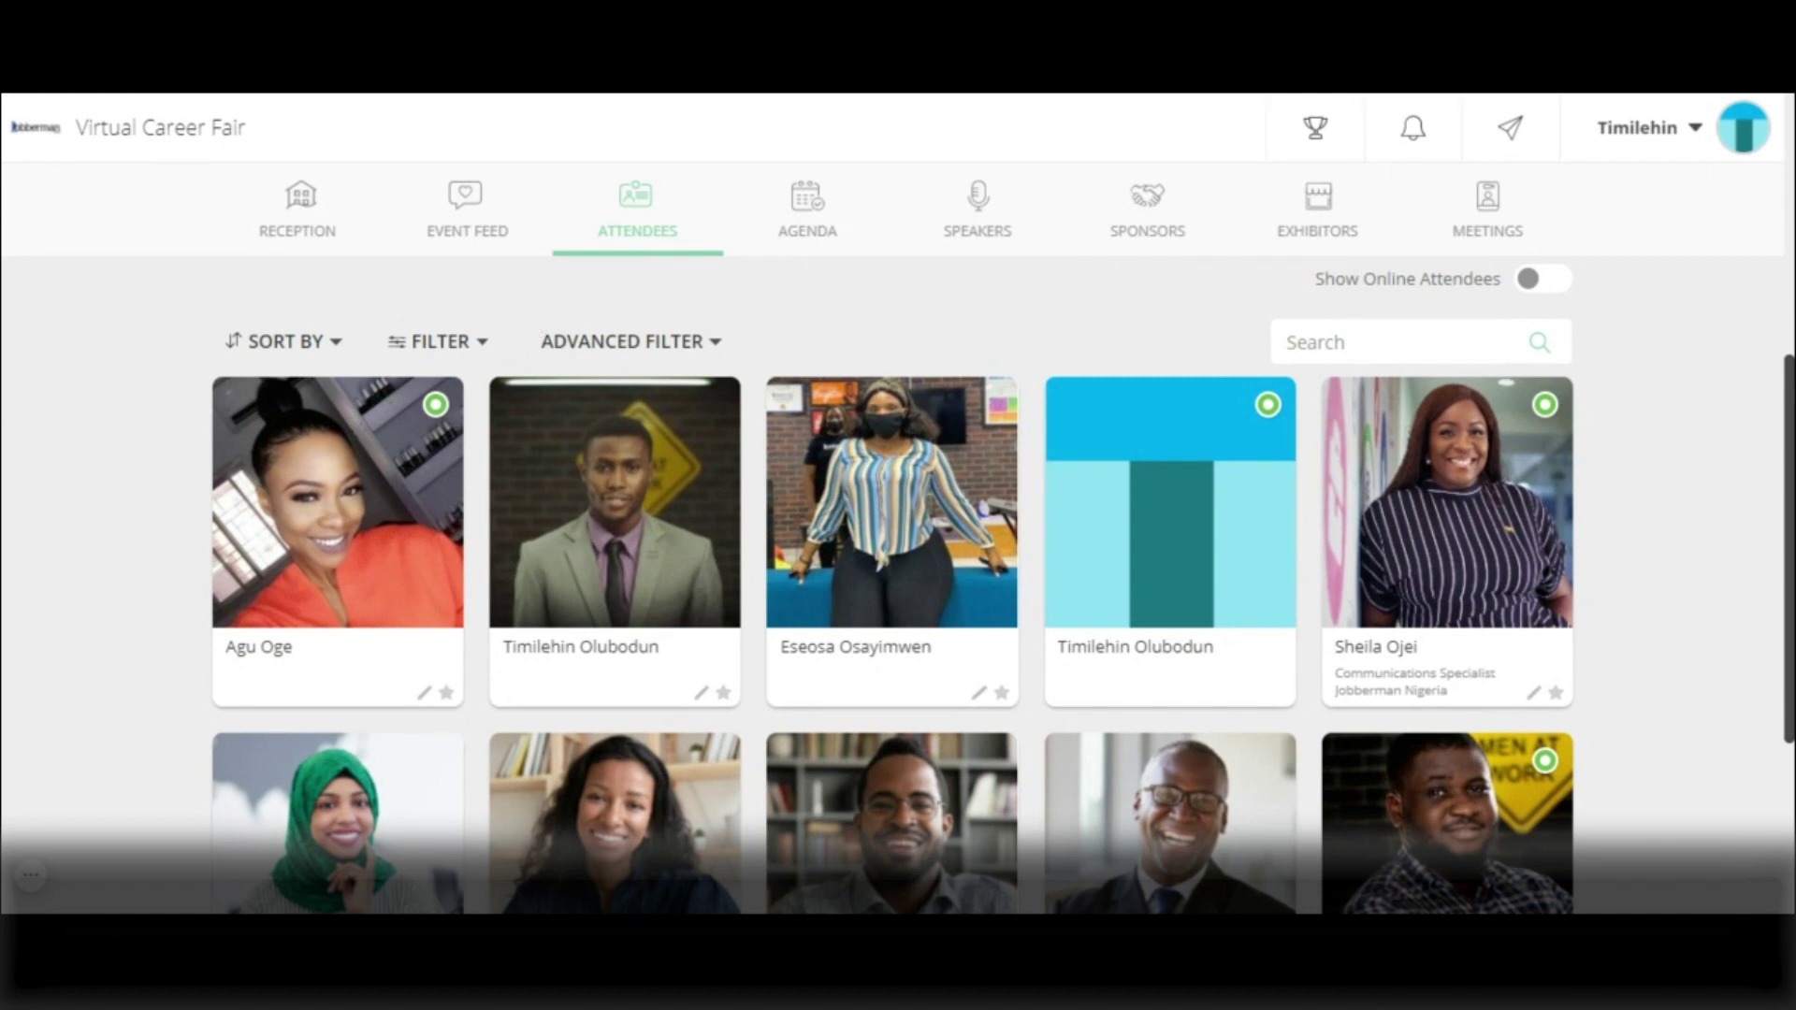
pyautogui.moveTo(561, 521)
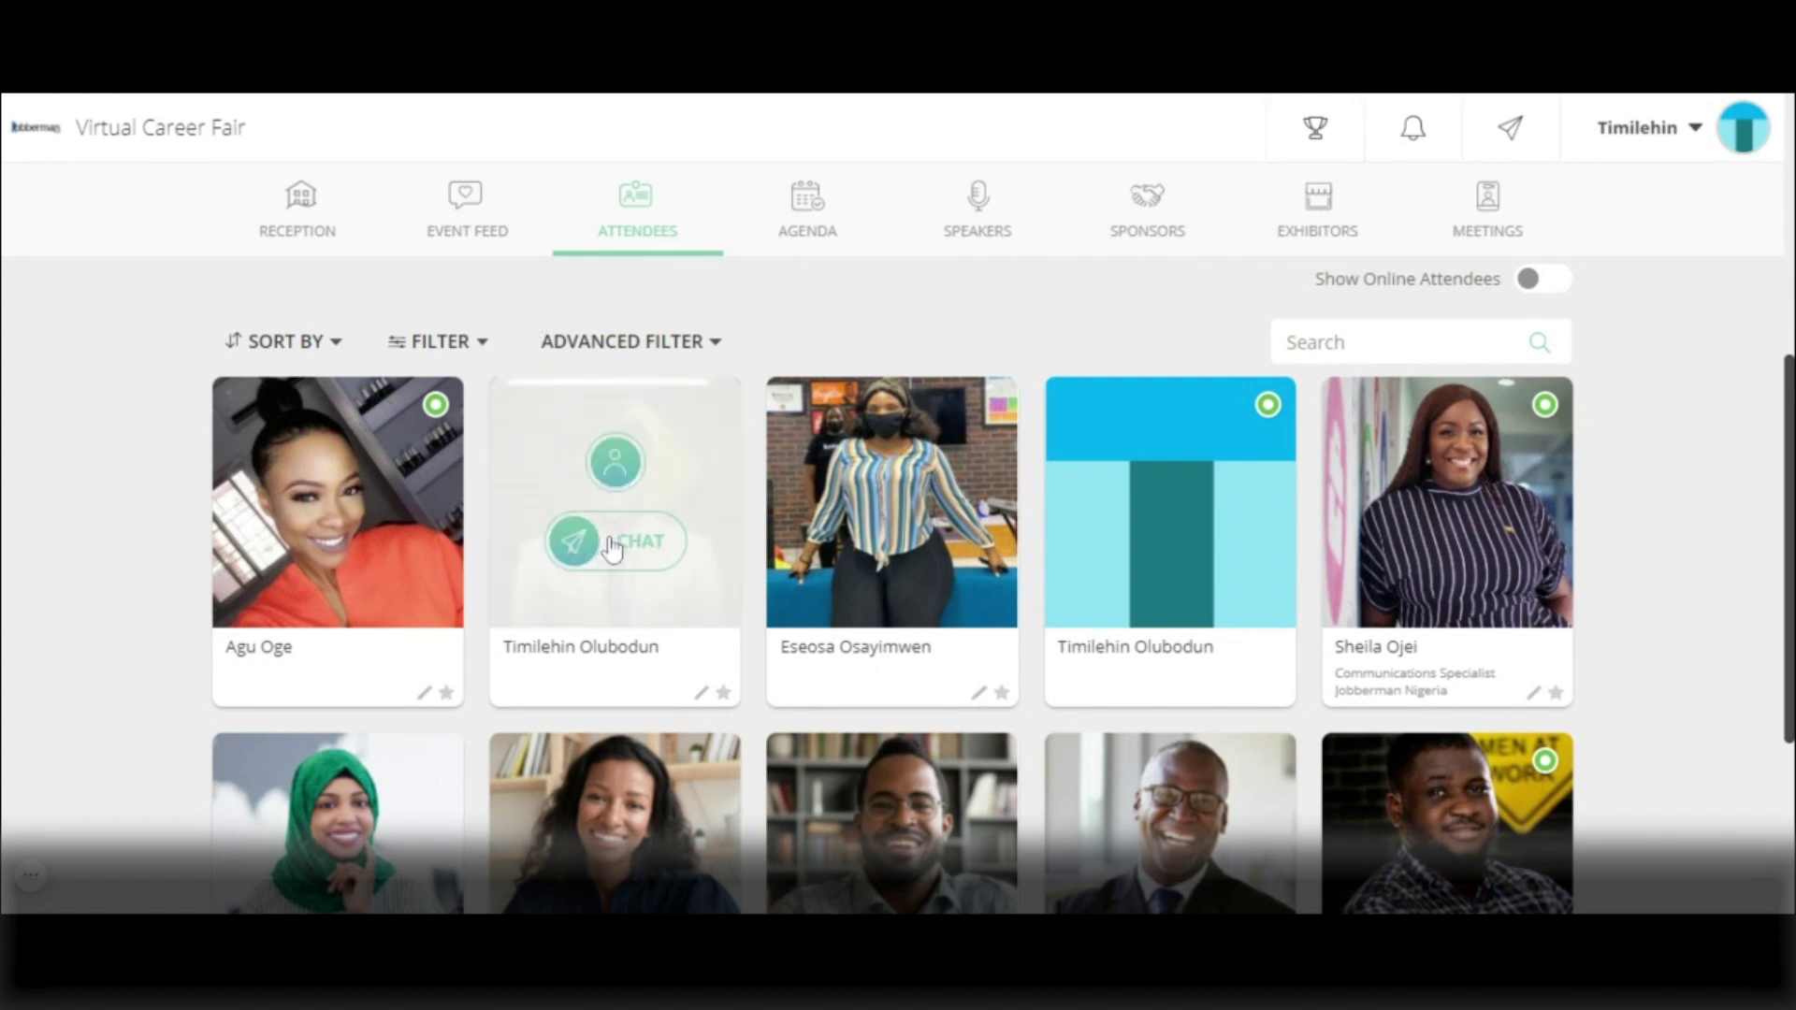
pyautogui.click(612, 548)
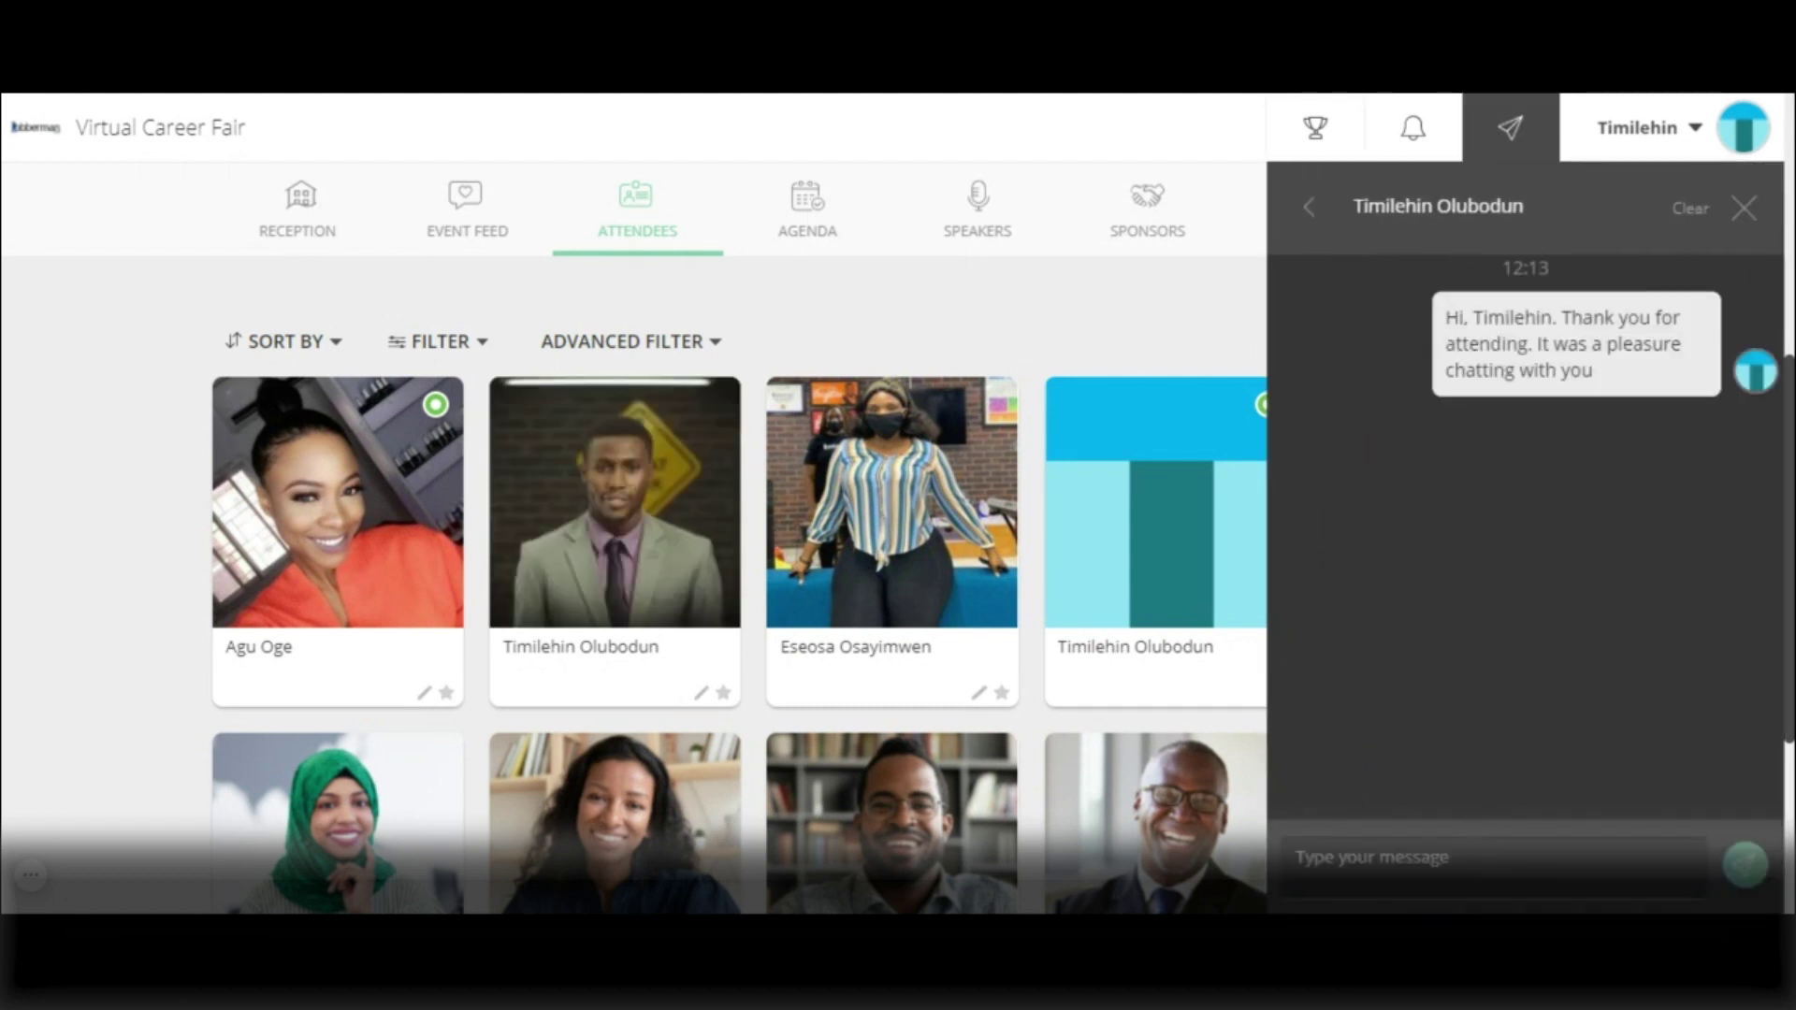
pyautogui.click(1480, 847)
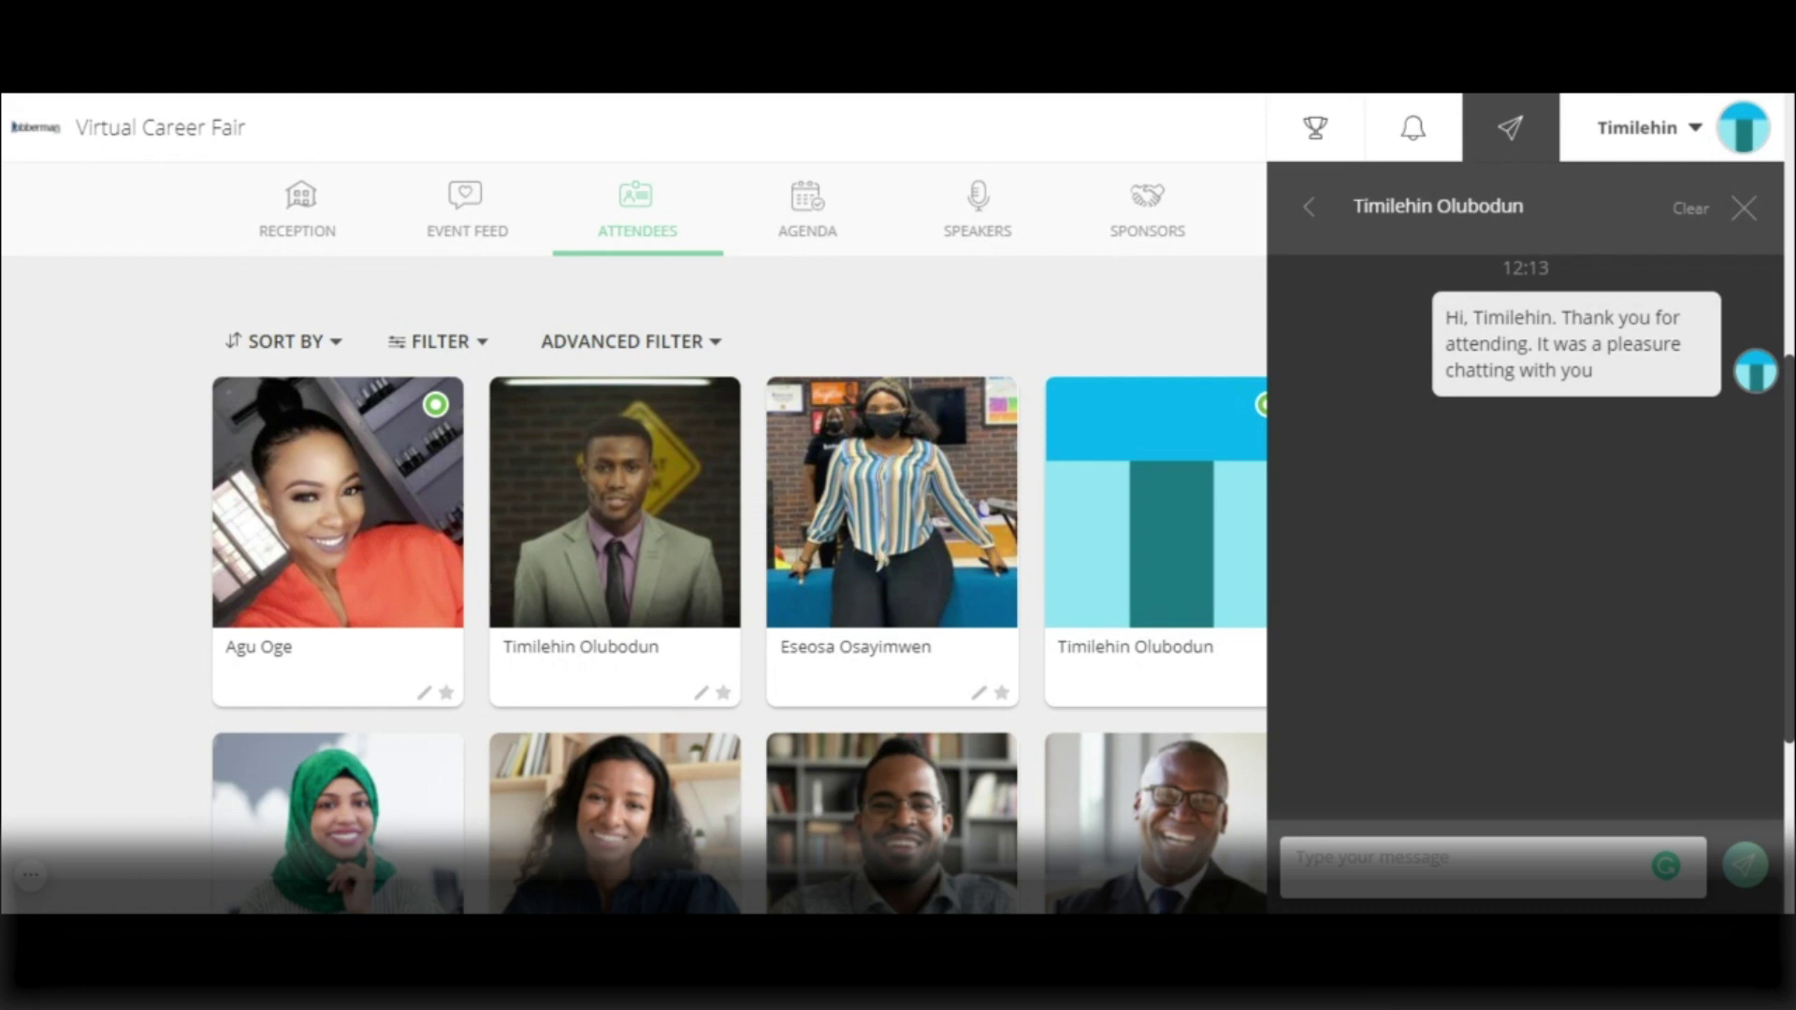
pyautogui.click(1743, 215)
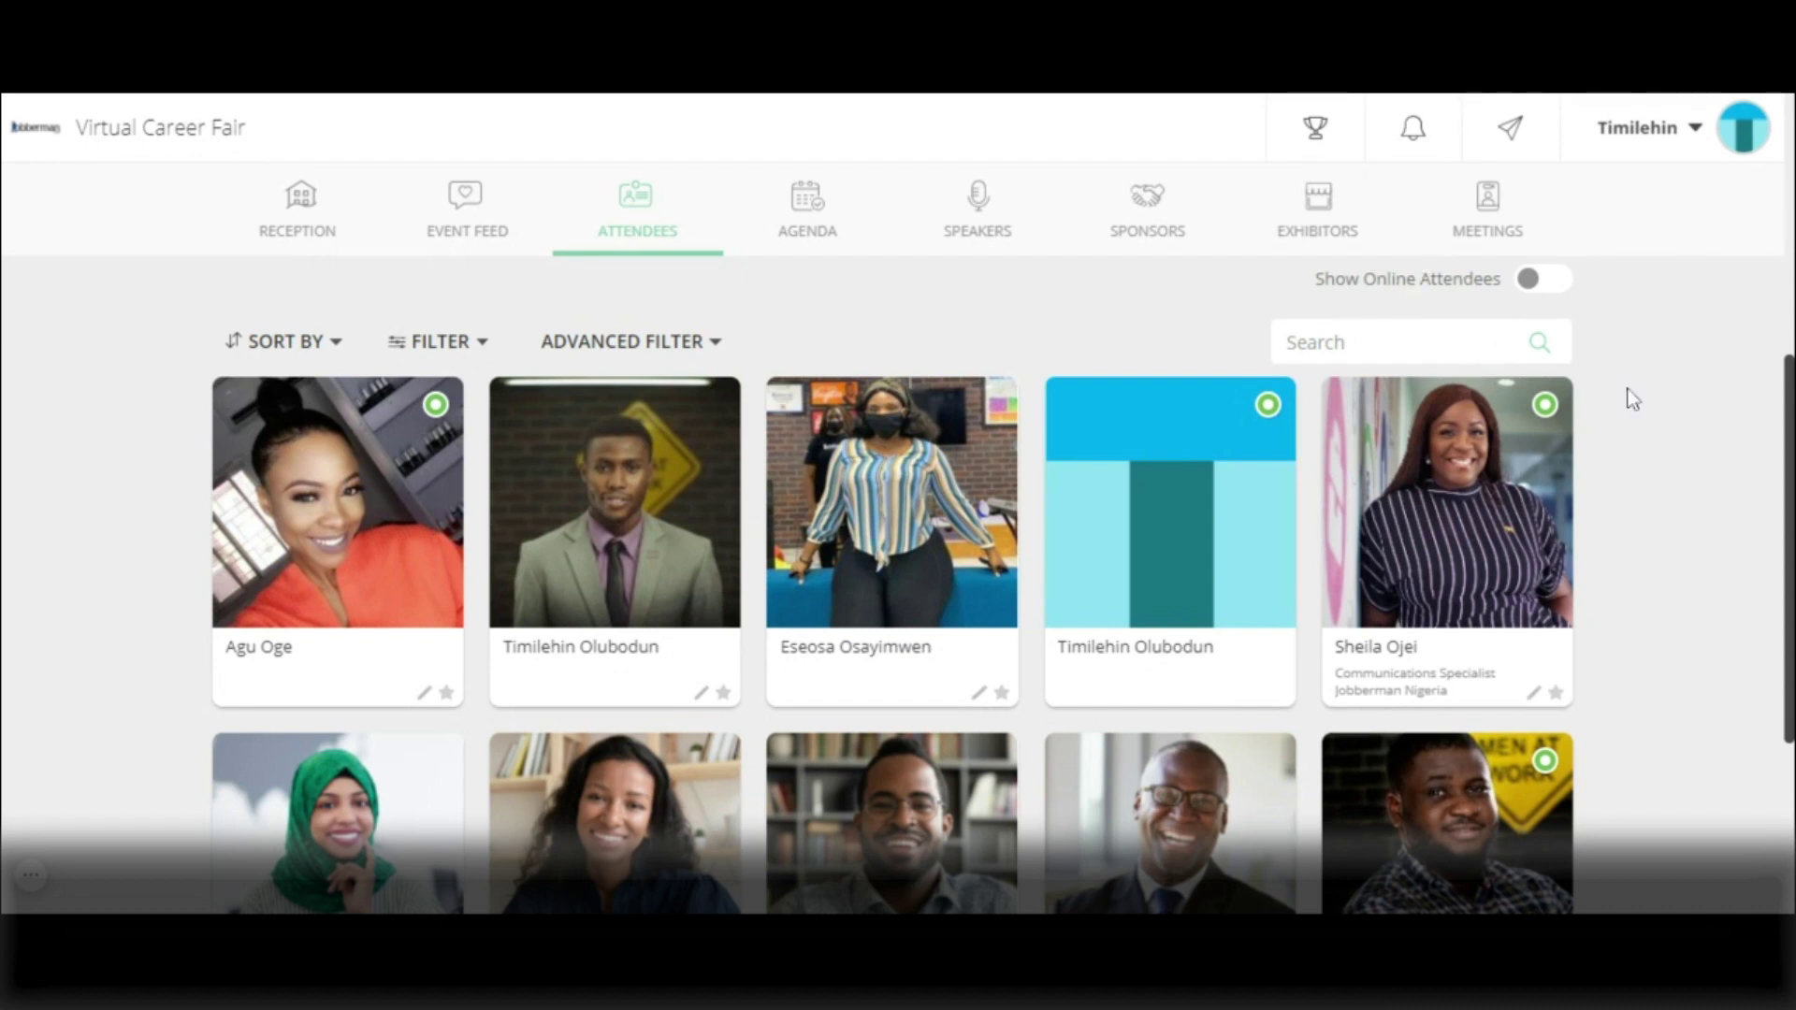
# - Open the Agenda and scroll the 12:00–13:00 networking session to its Speakers and Sponsored By sections
pyautogui.scroll(3, 1768, 453)
pyautogui.scroll(2, 1768, 453)
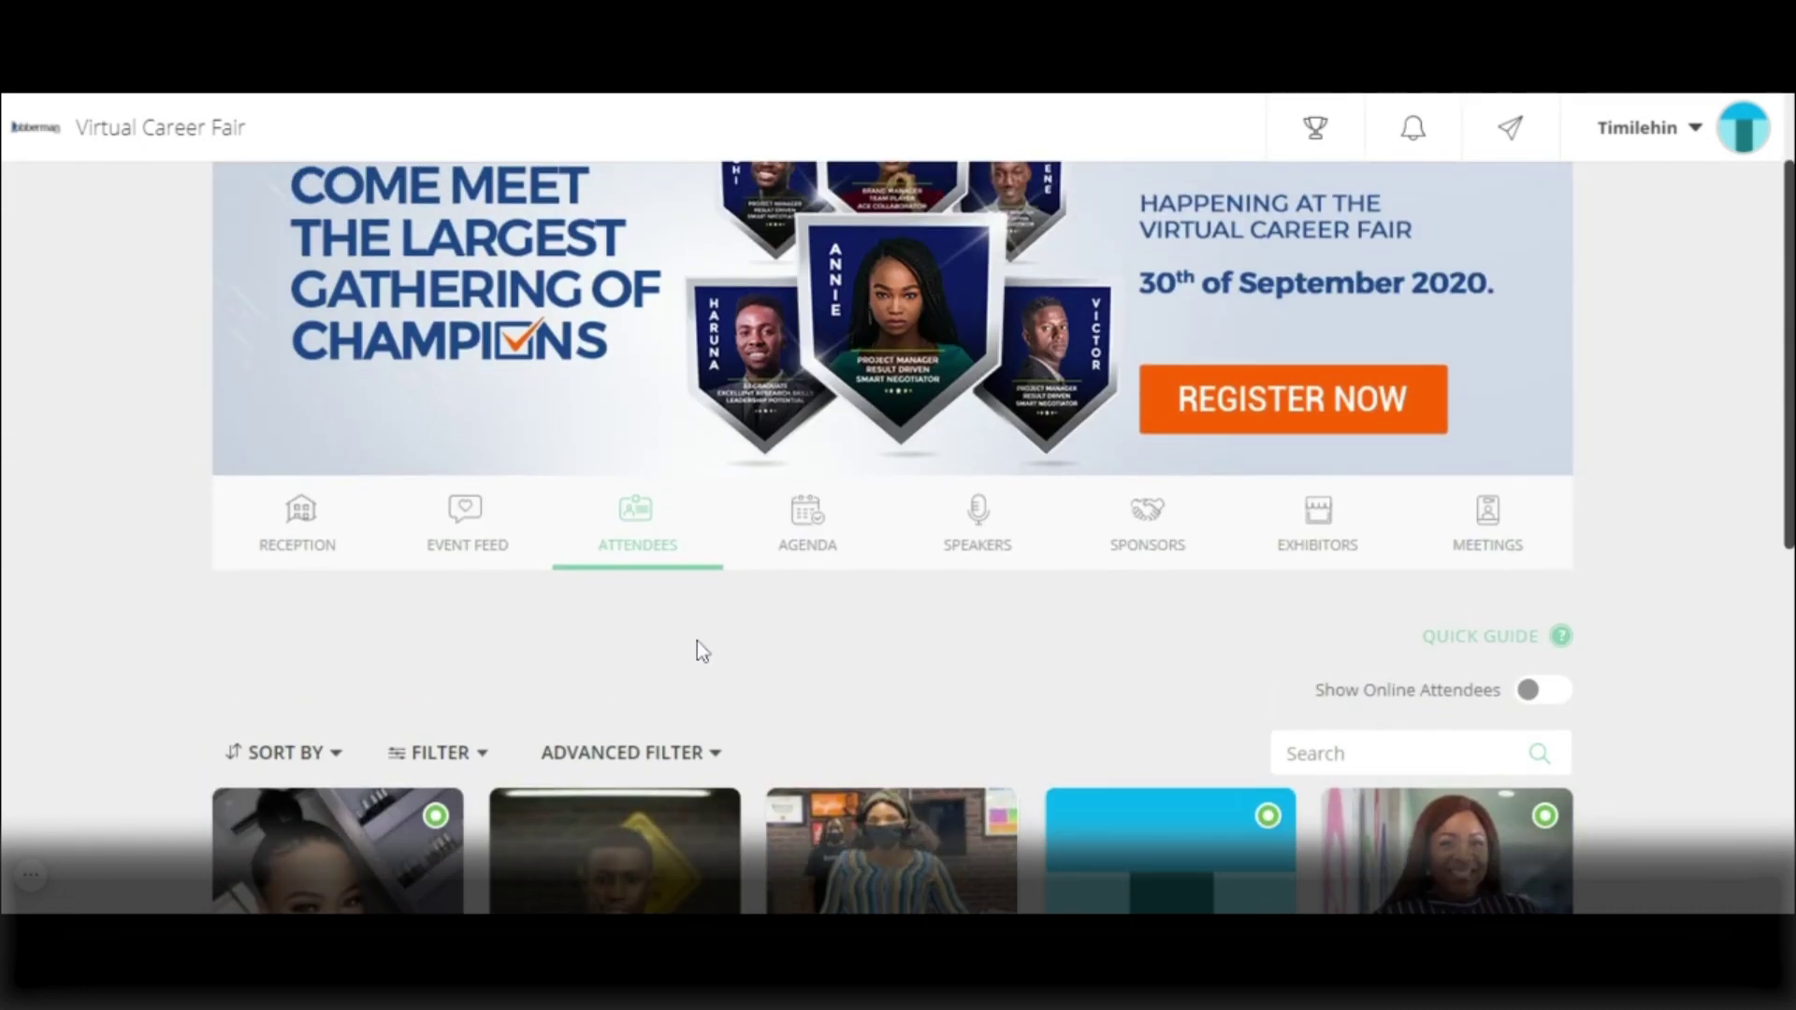
pyautogui.click(805, 536)
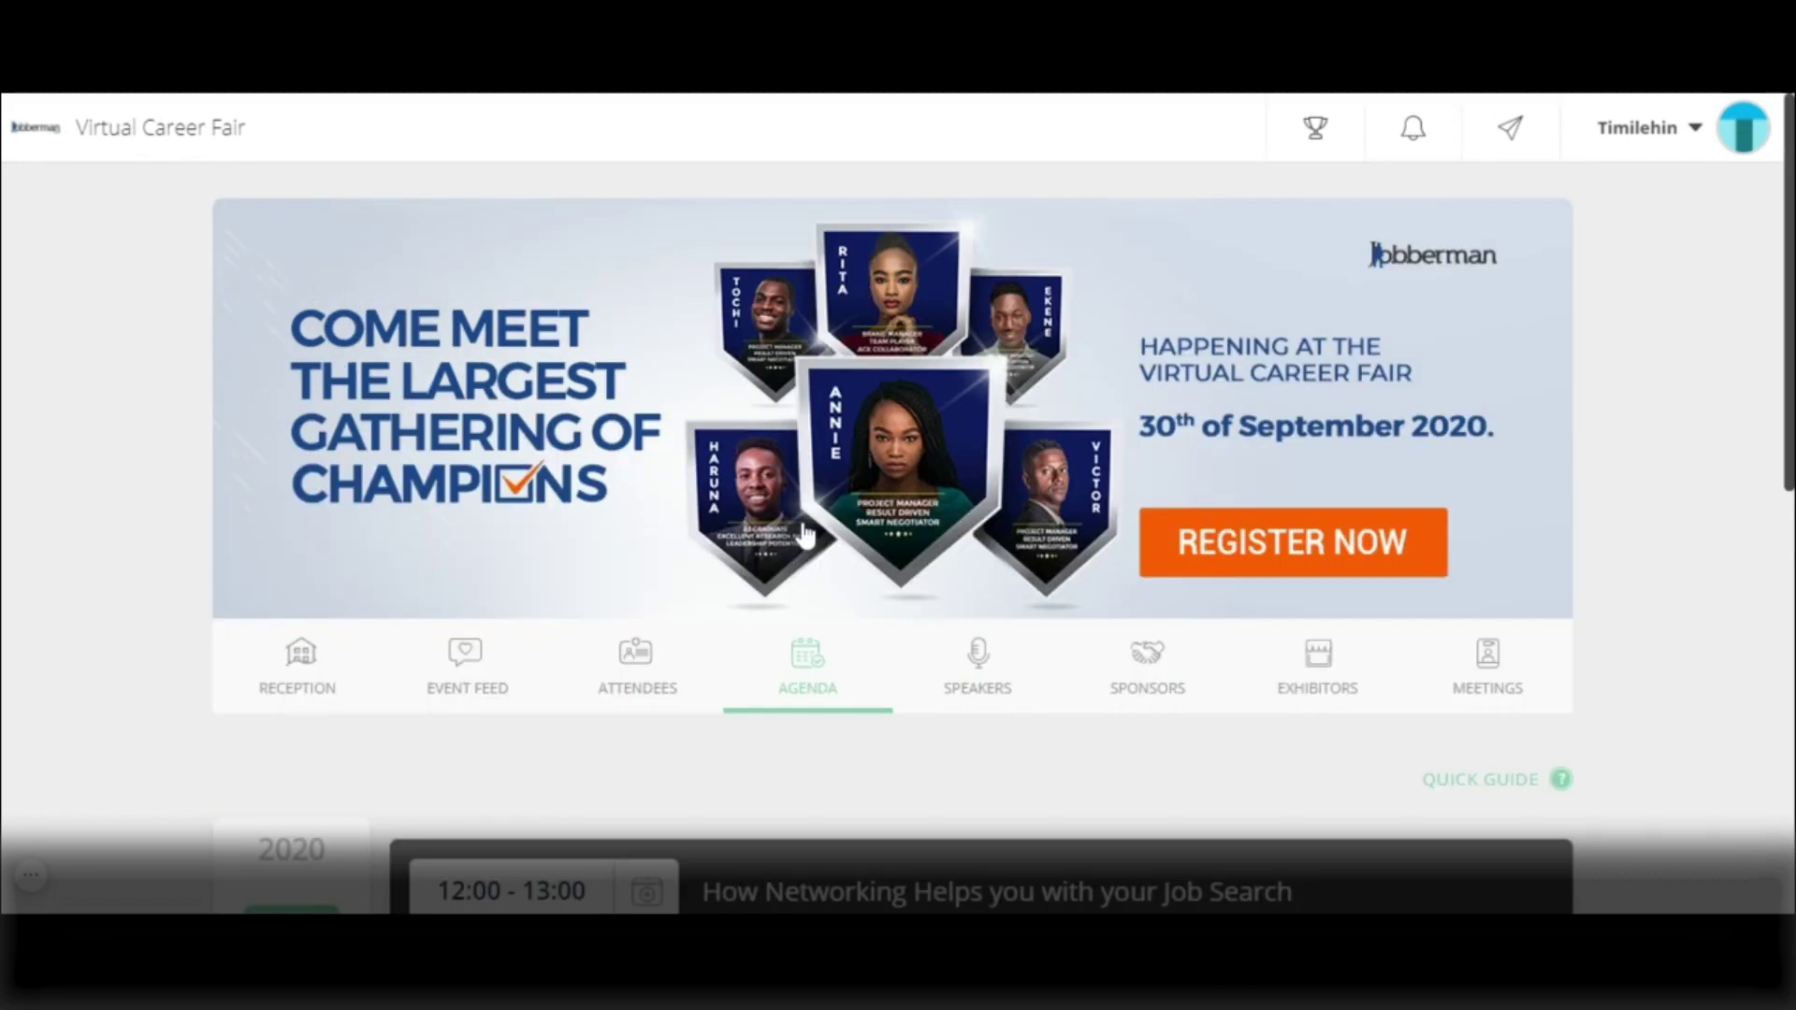
pyautogui.scroll(-4, 893, 538)
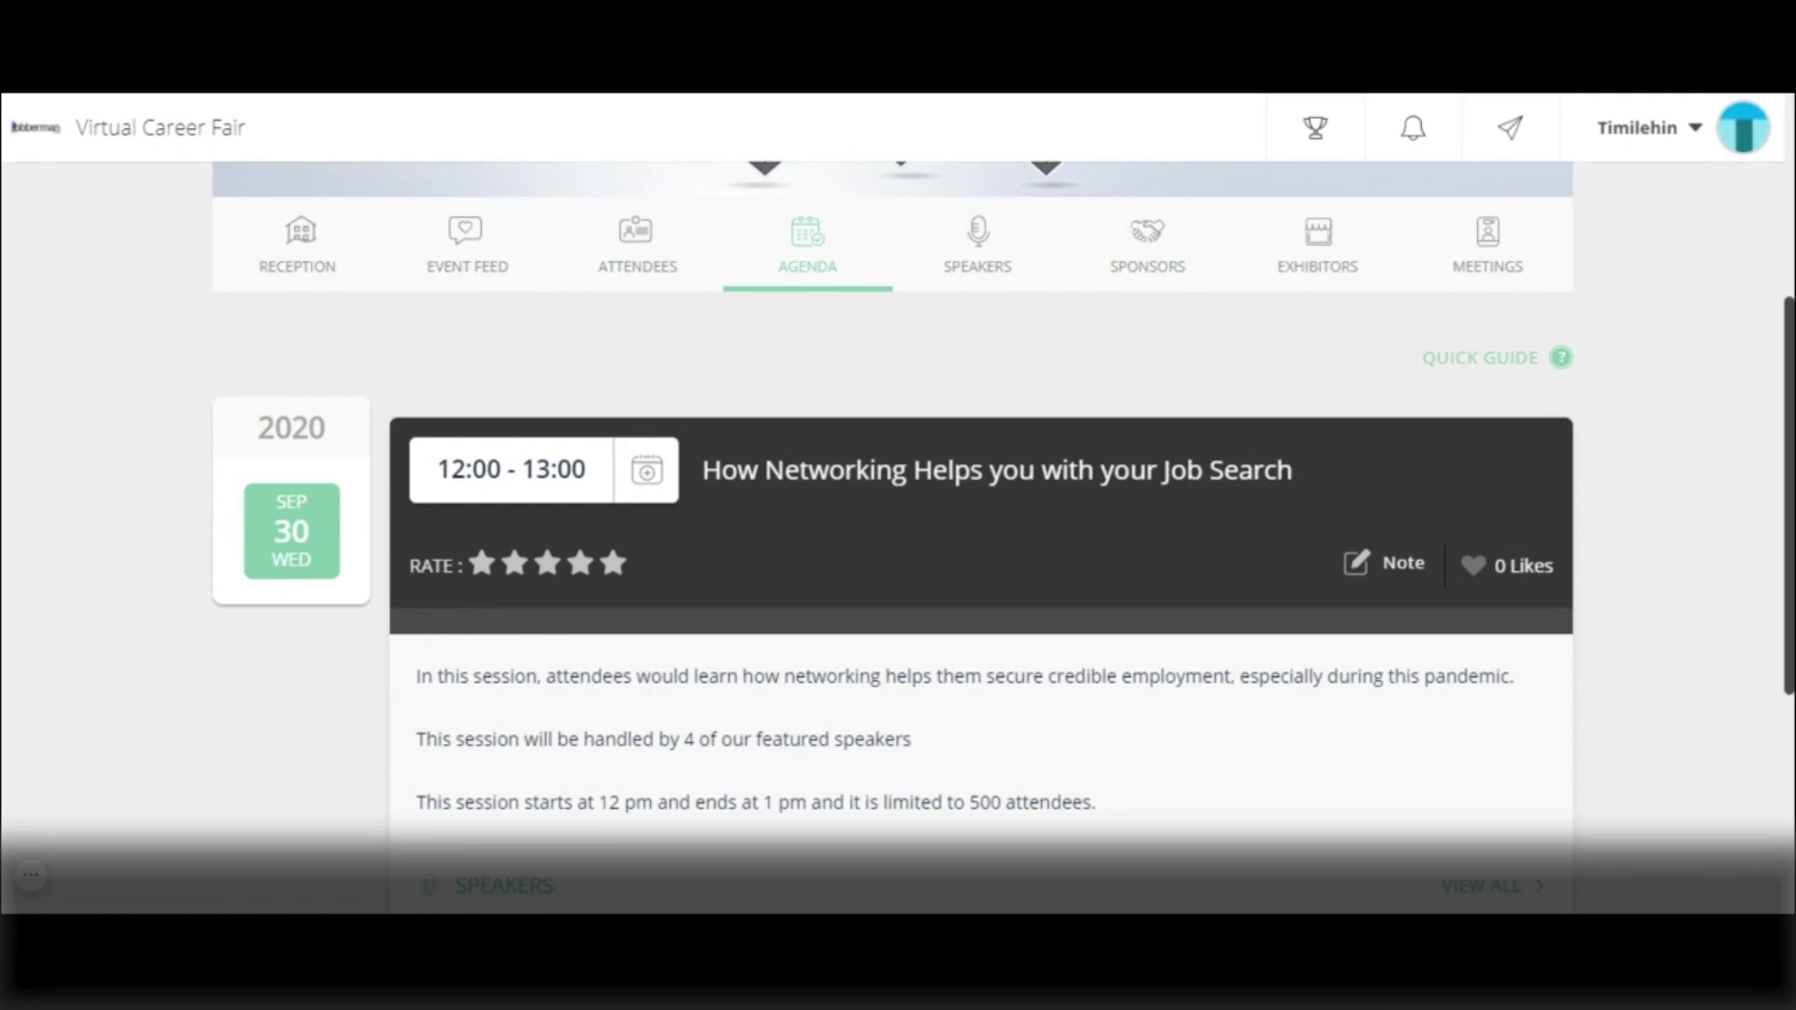
pyautogui.scroll(-2, 893, 538)
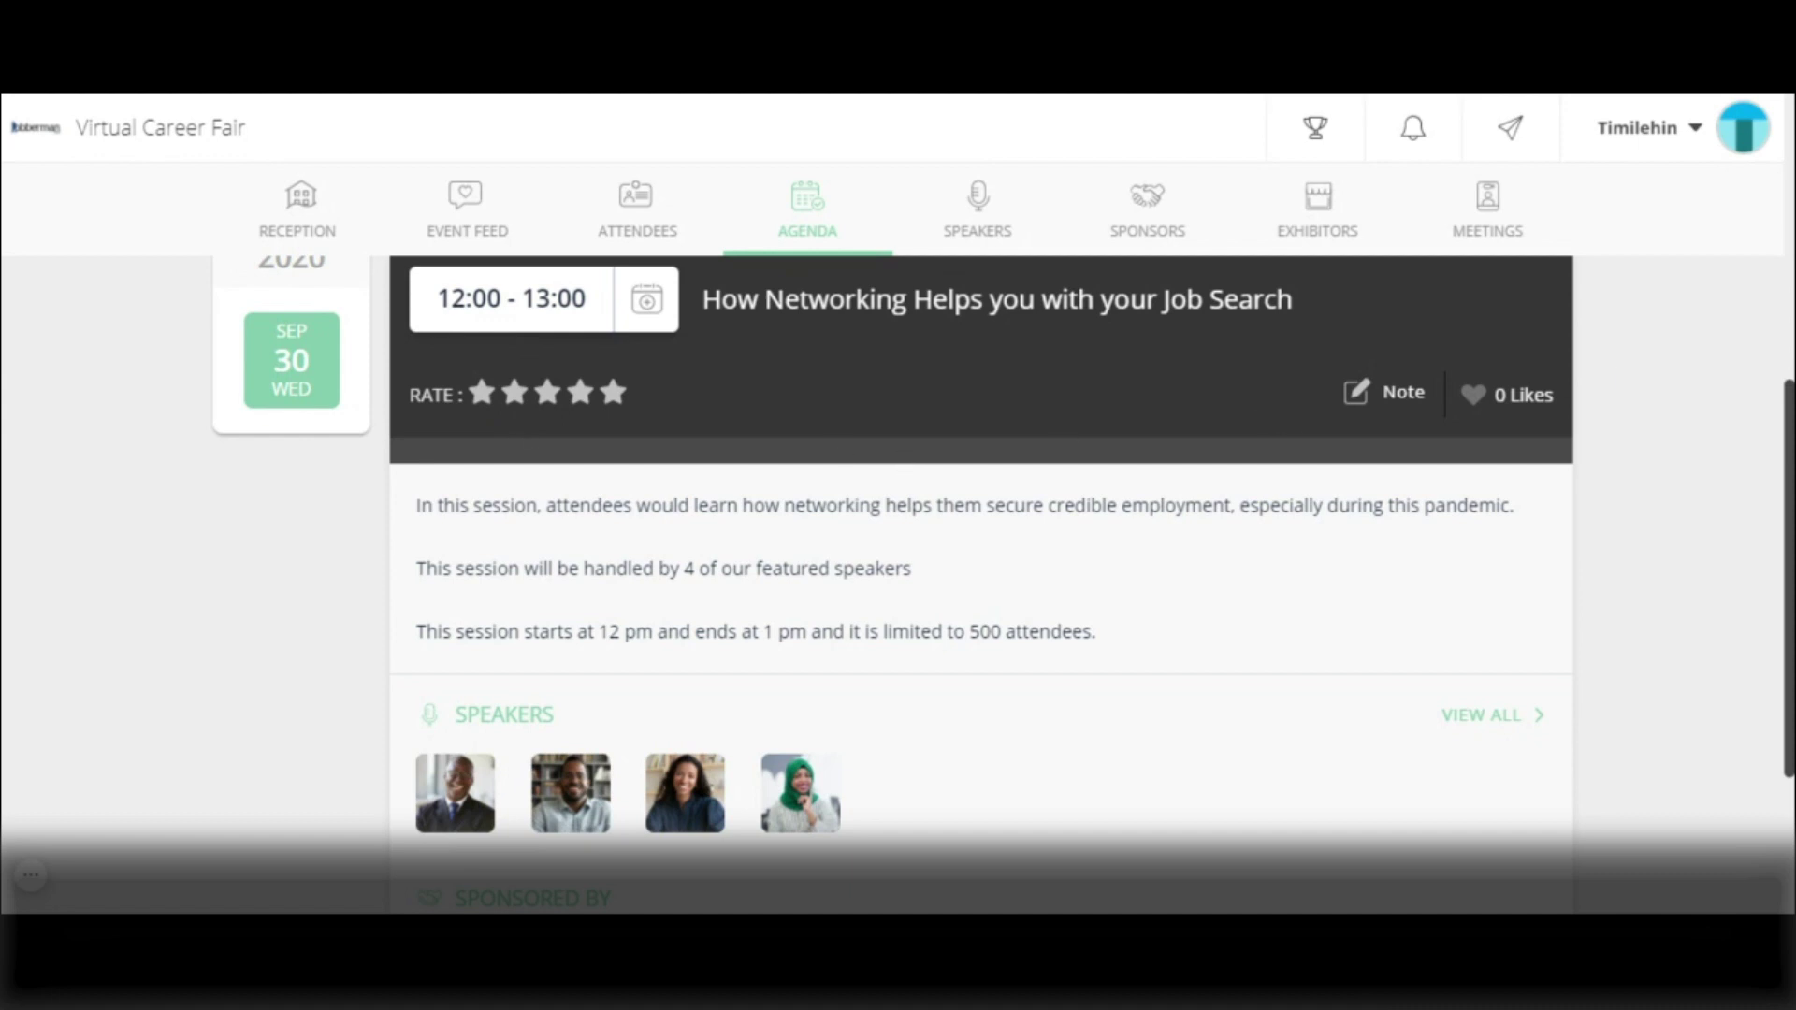
pyautogui.scroll(-3, 1194, 469)
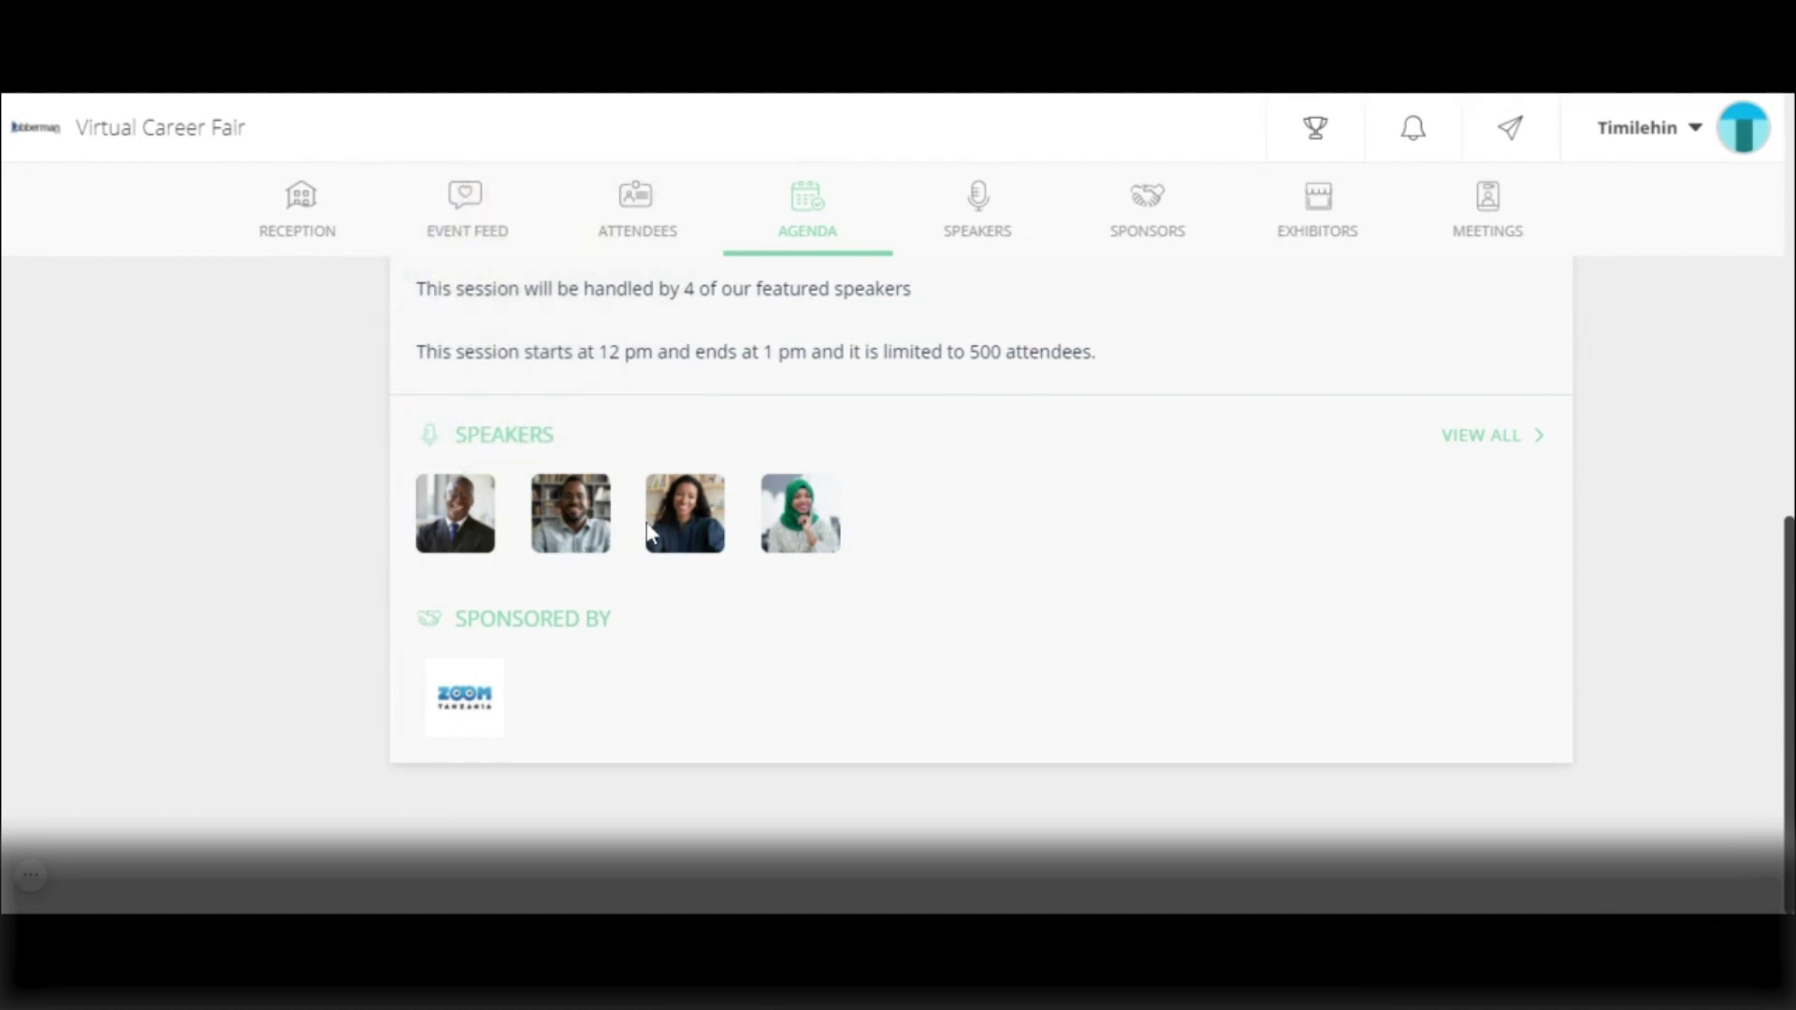
pyautogui.moveTo(580, 529)
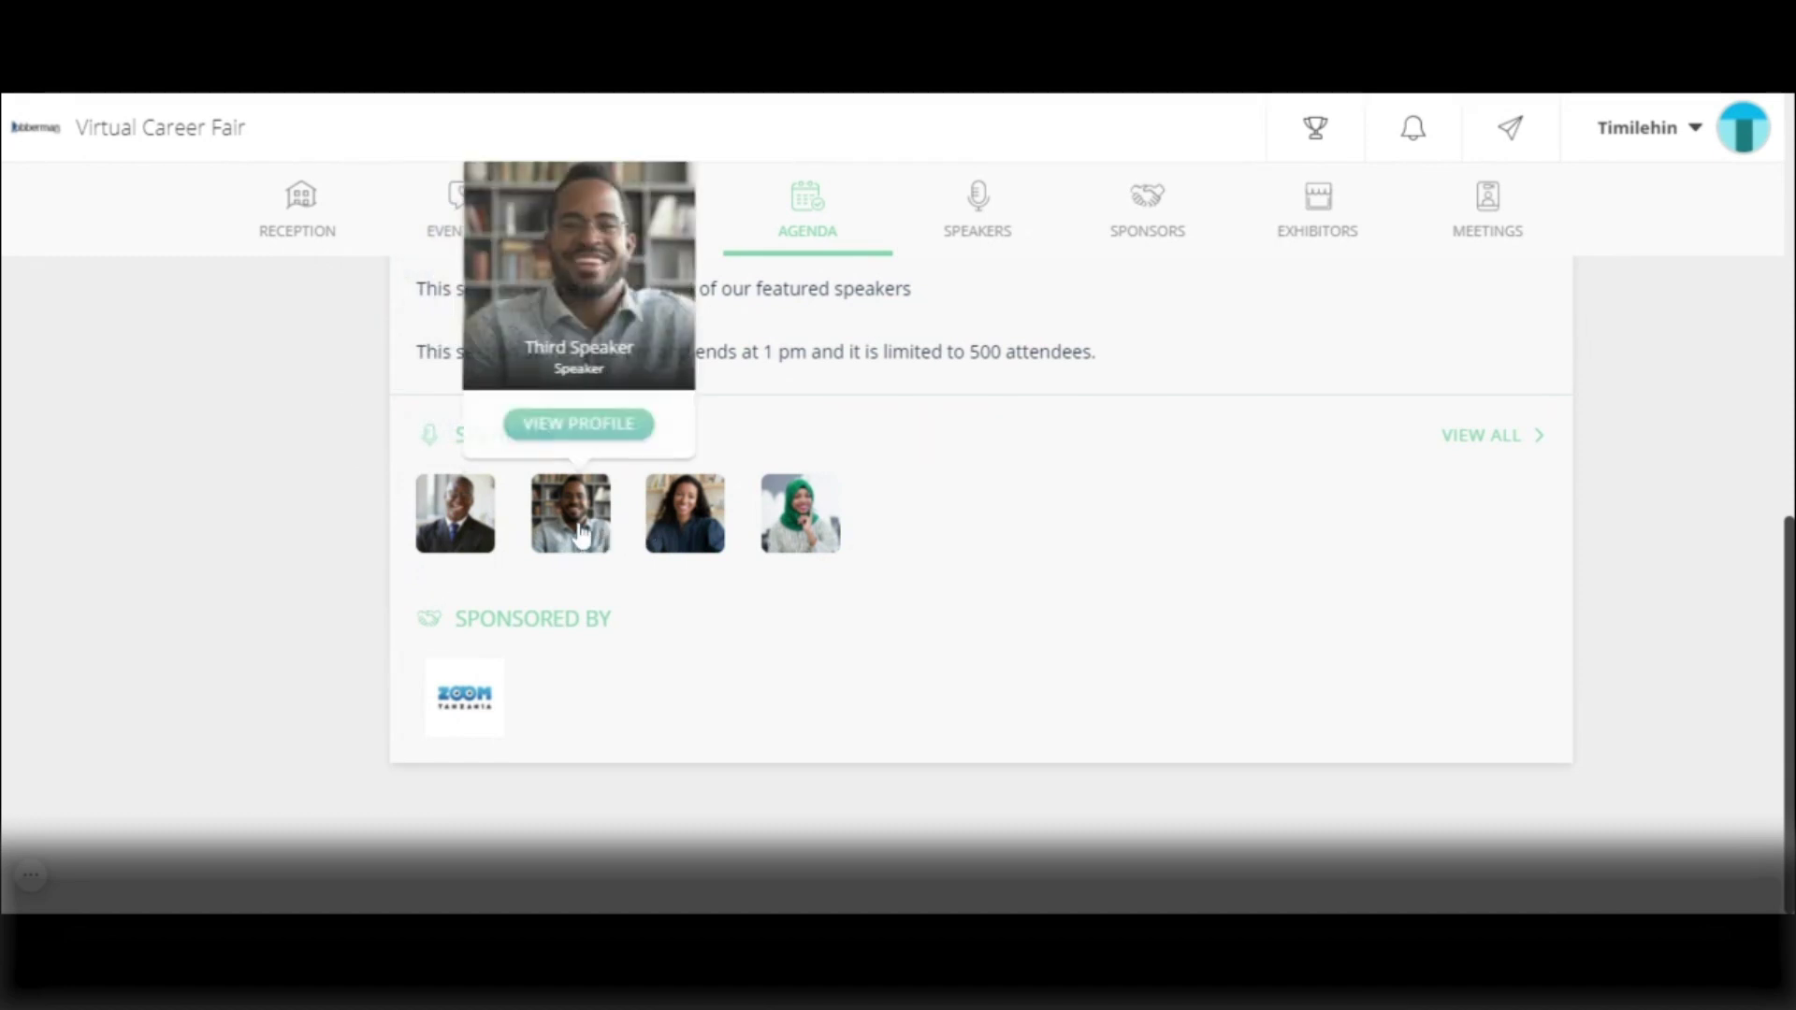
pyautogui.click(580, 425)
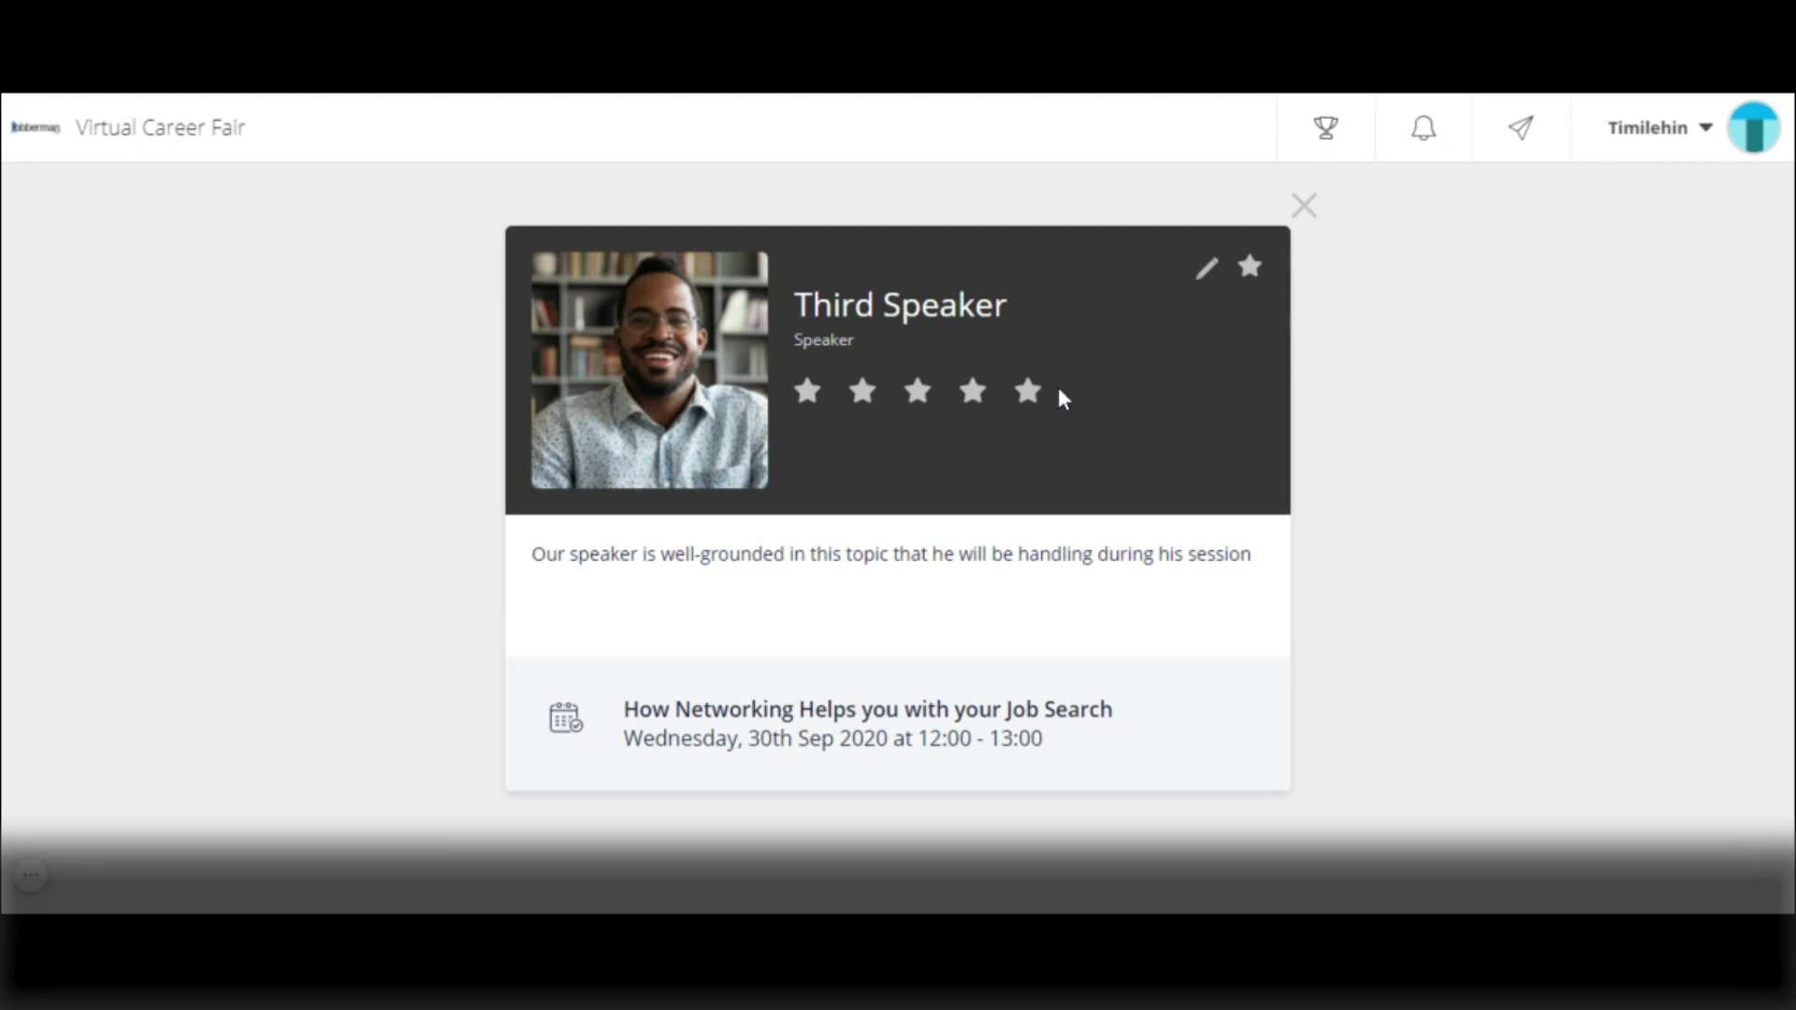
pyautogui.click(1304, 208)
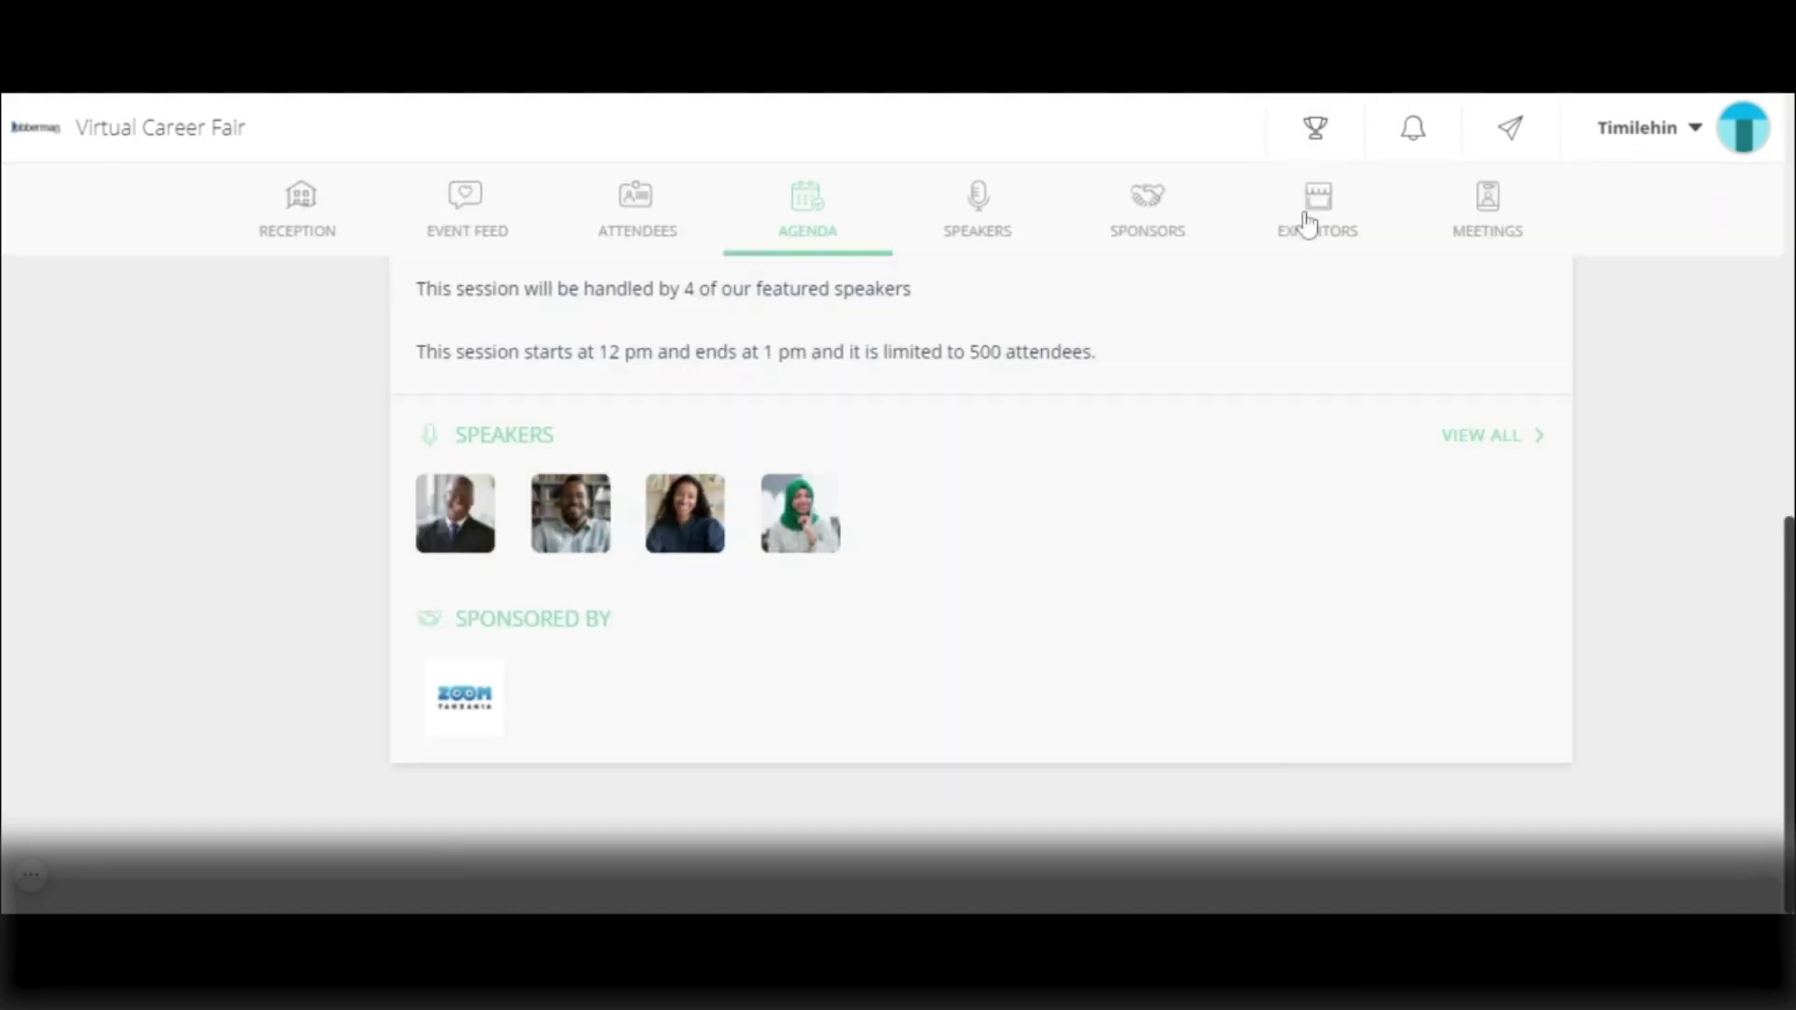
pyautogui.scroll(1, 876, 379)
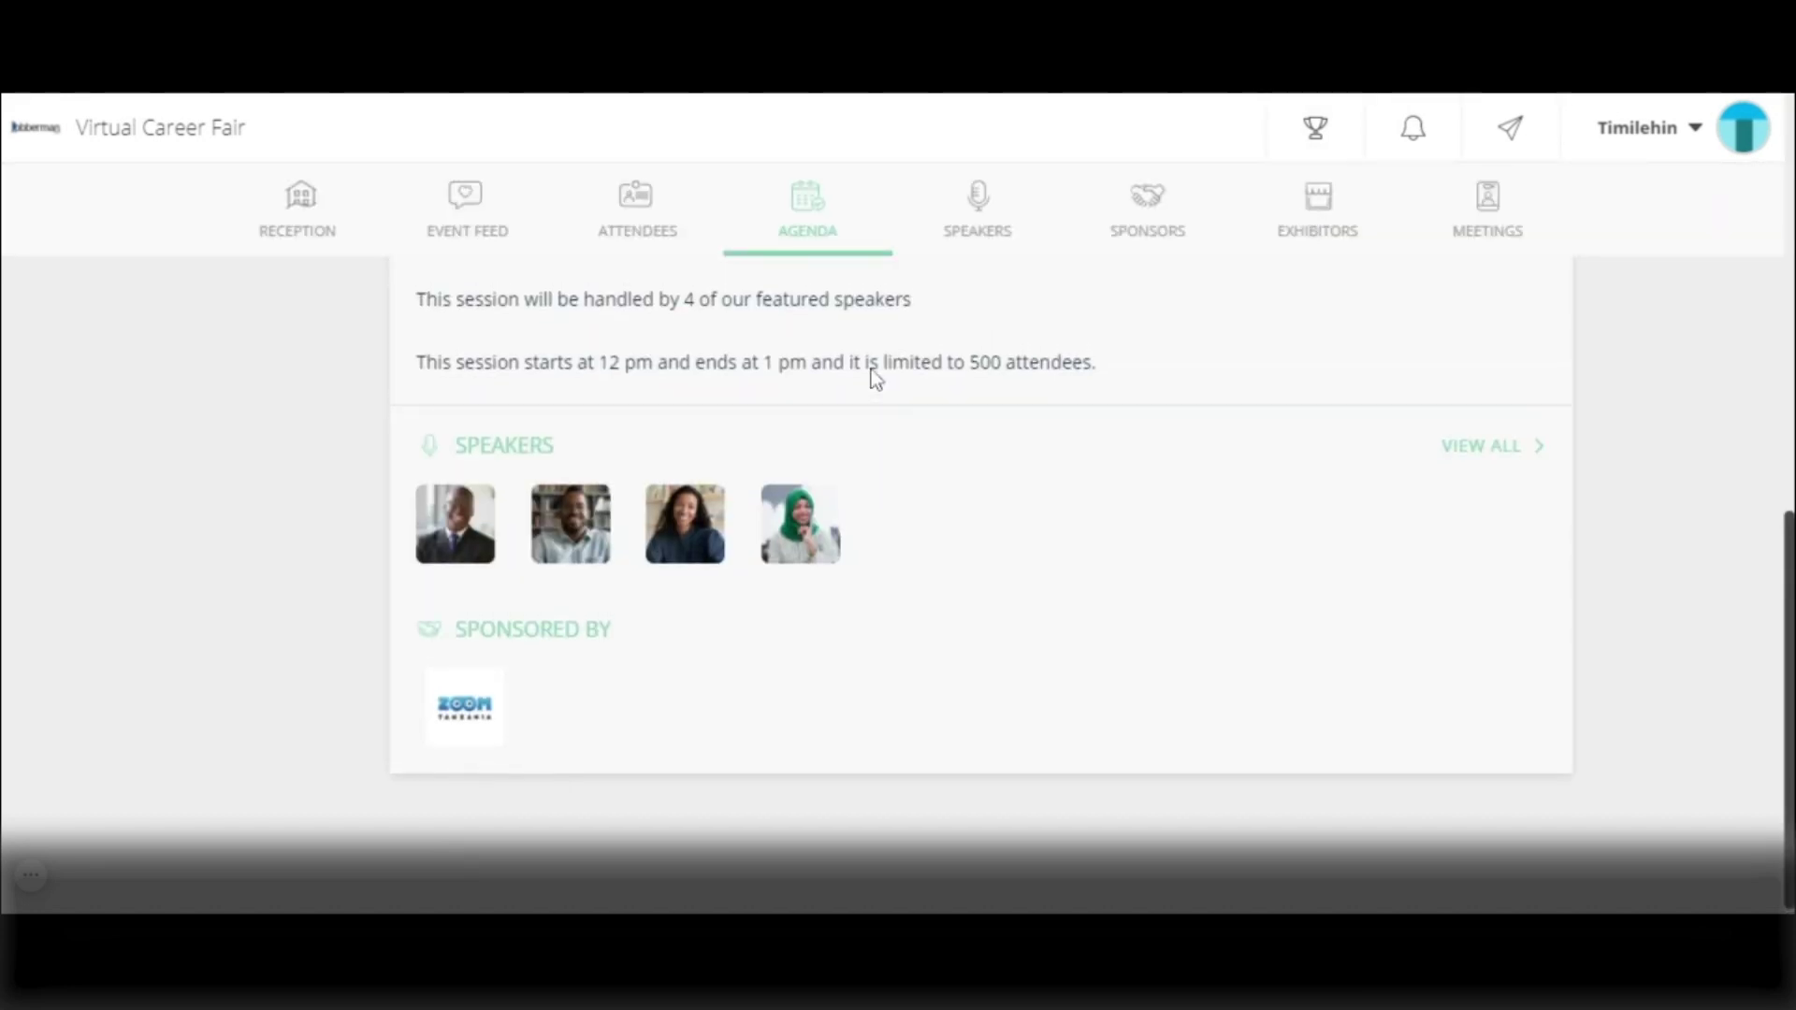
pyautogui.scroll(8, 874, 377)
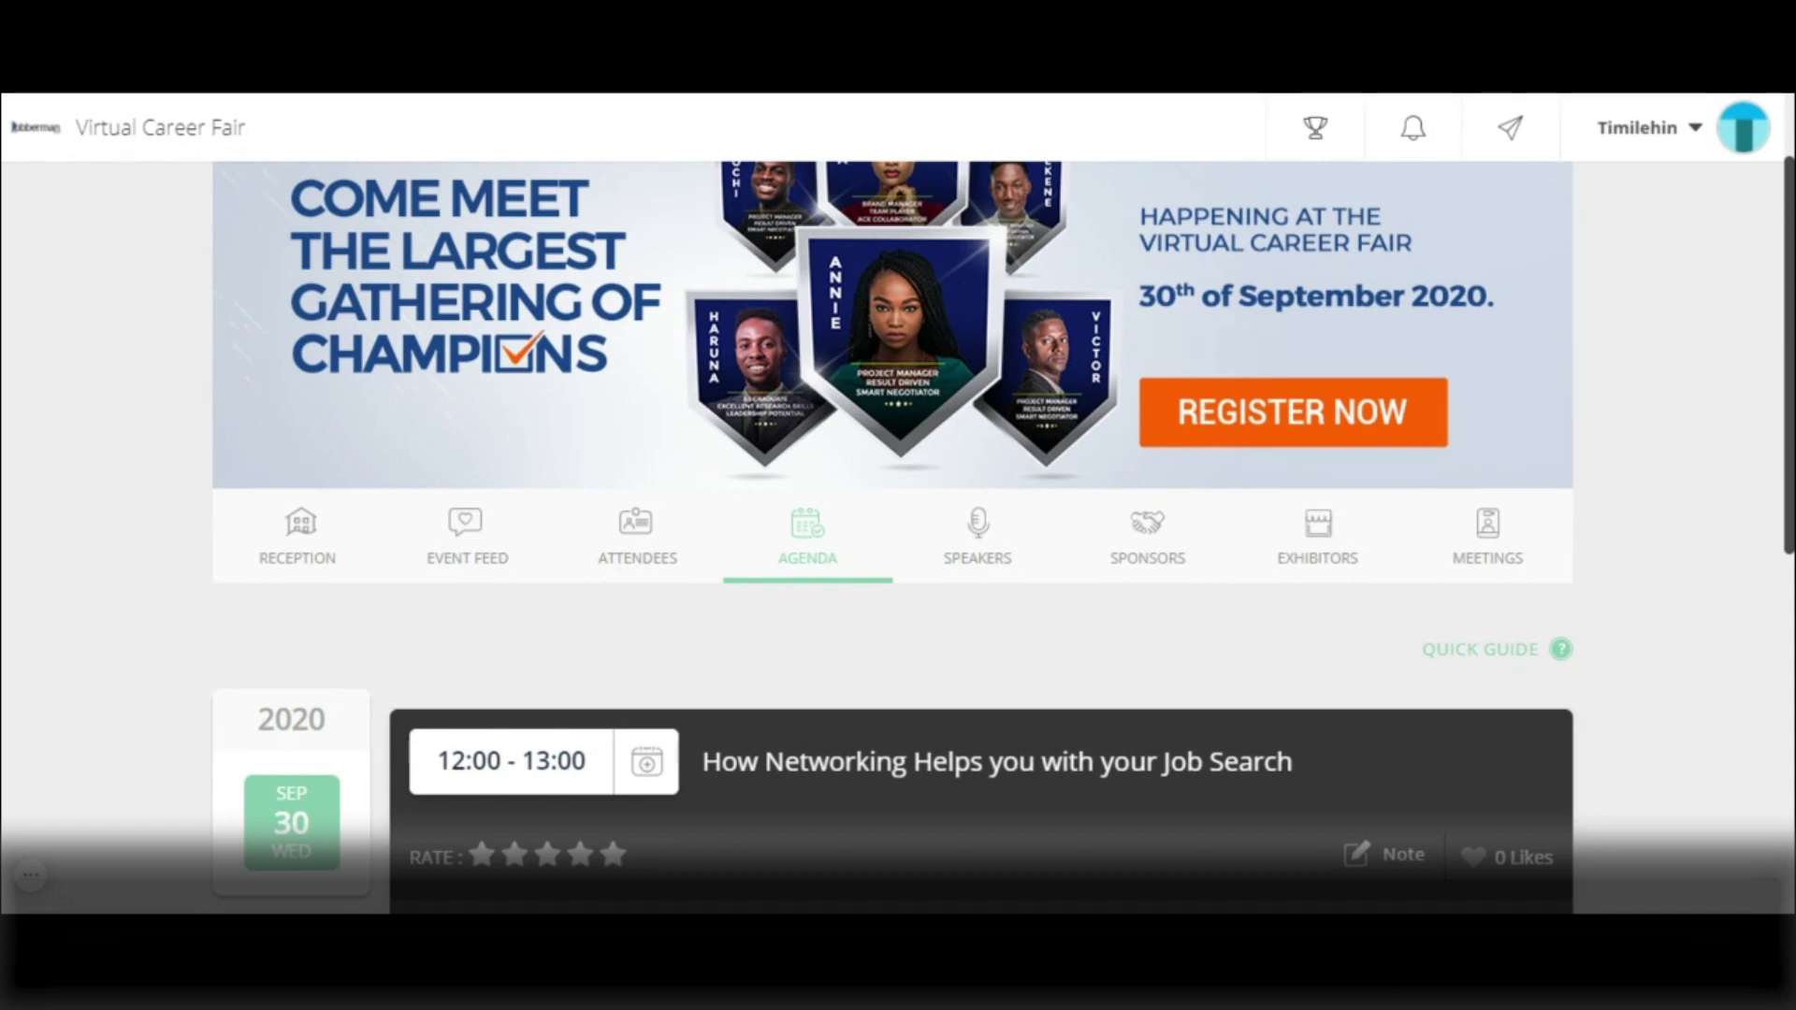
pyautogui.click(989, 546)
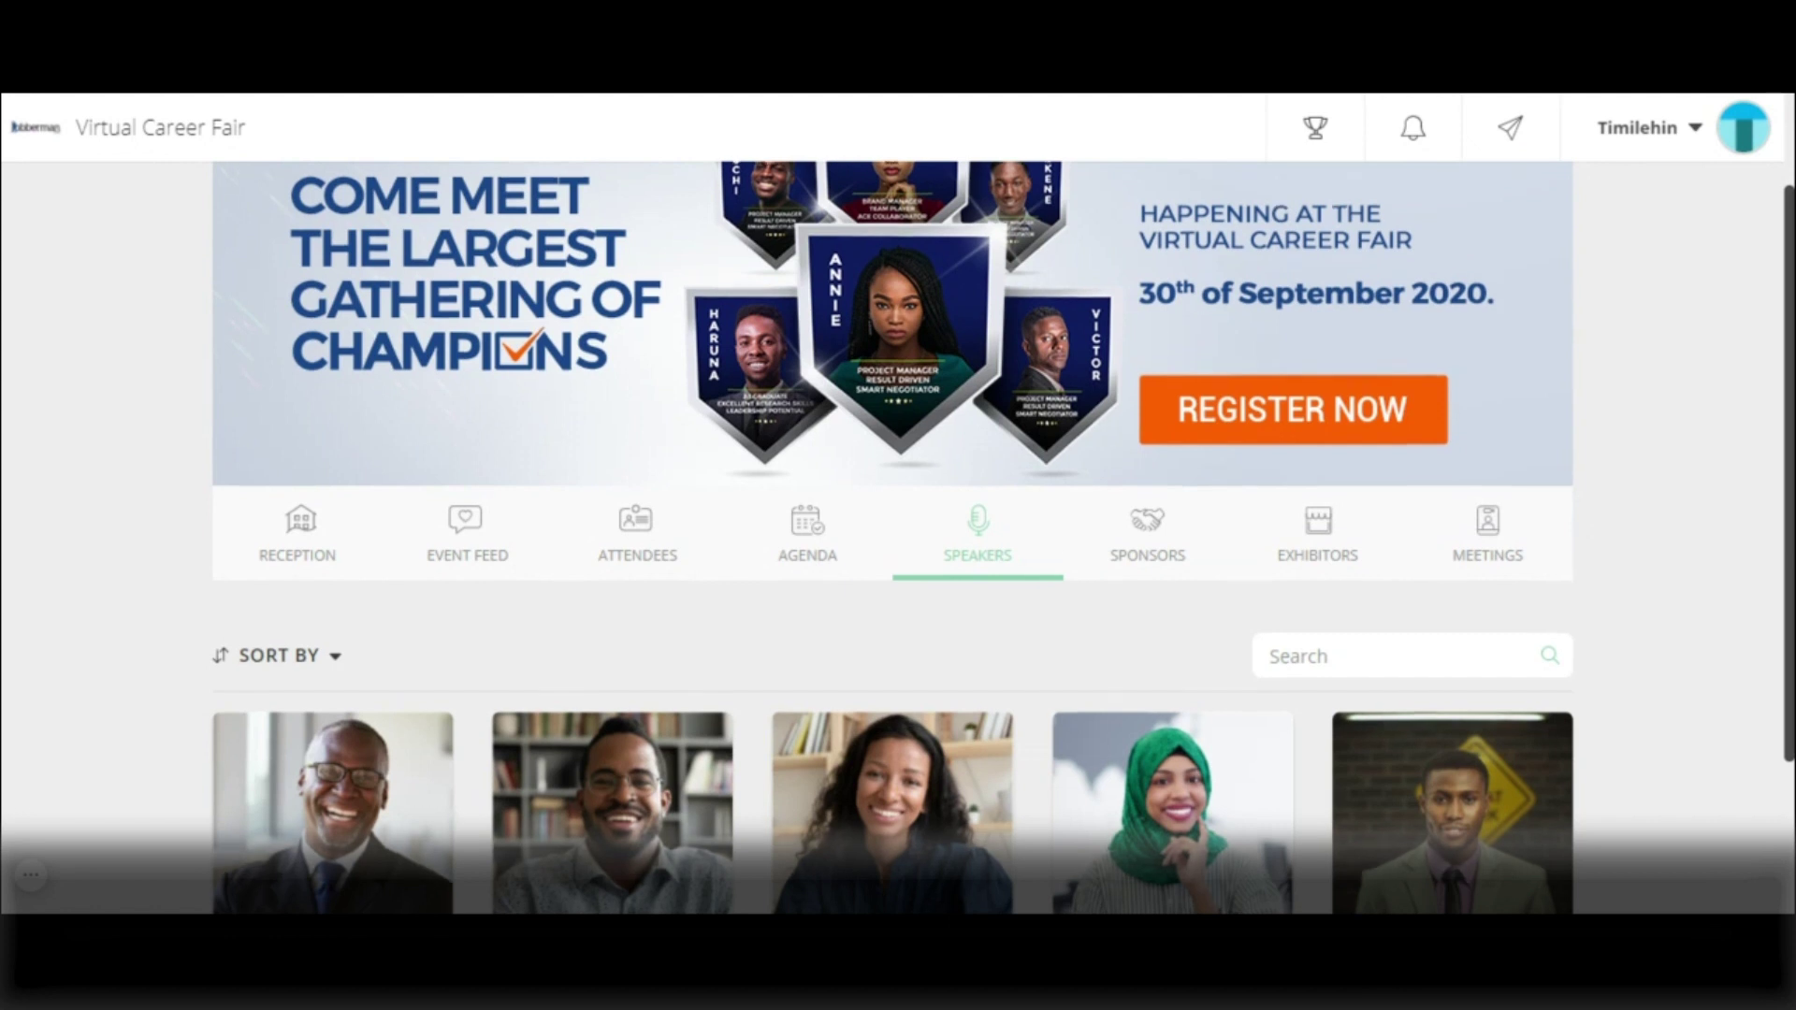
pyautogui.scroll(-2, 1732, 545)
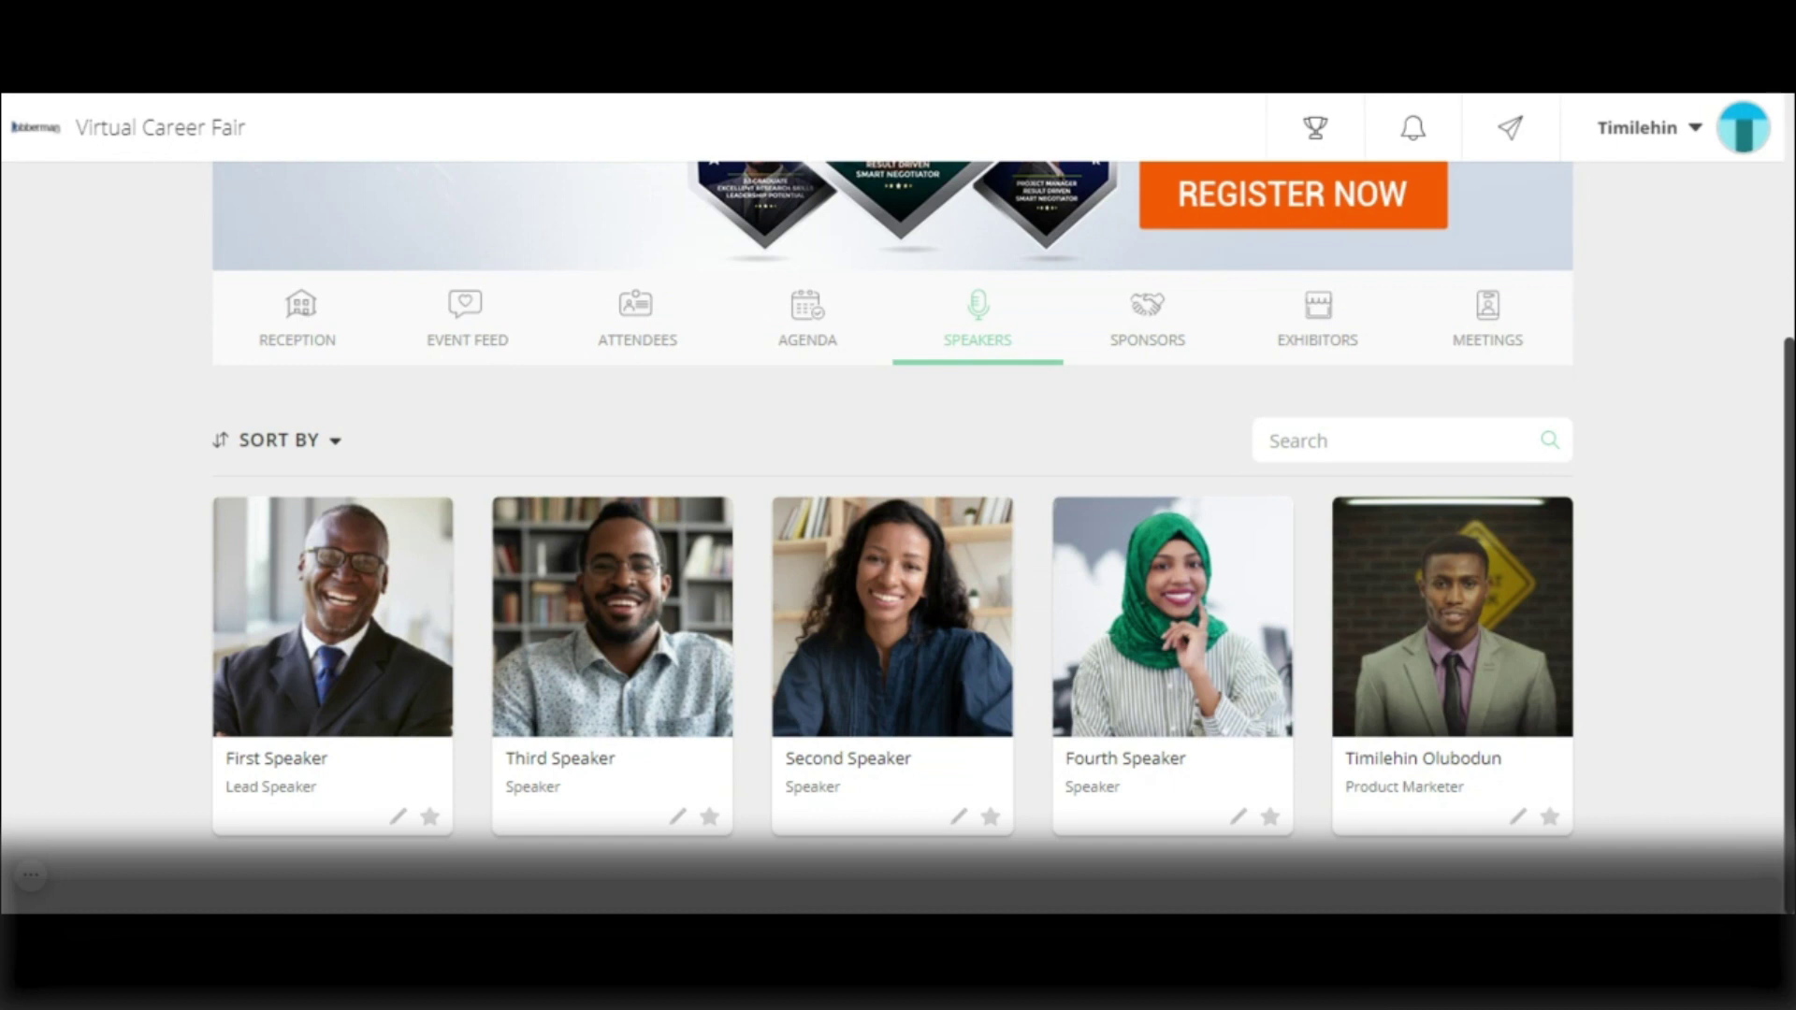
pyautogui.click(336, 442)
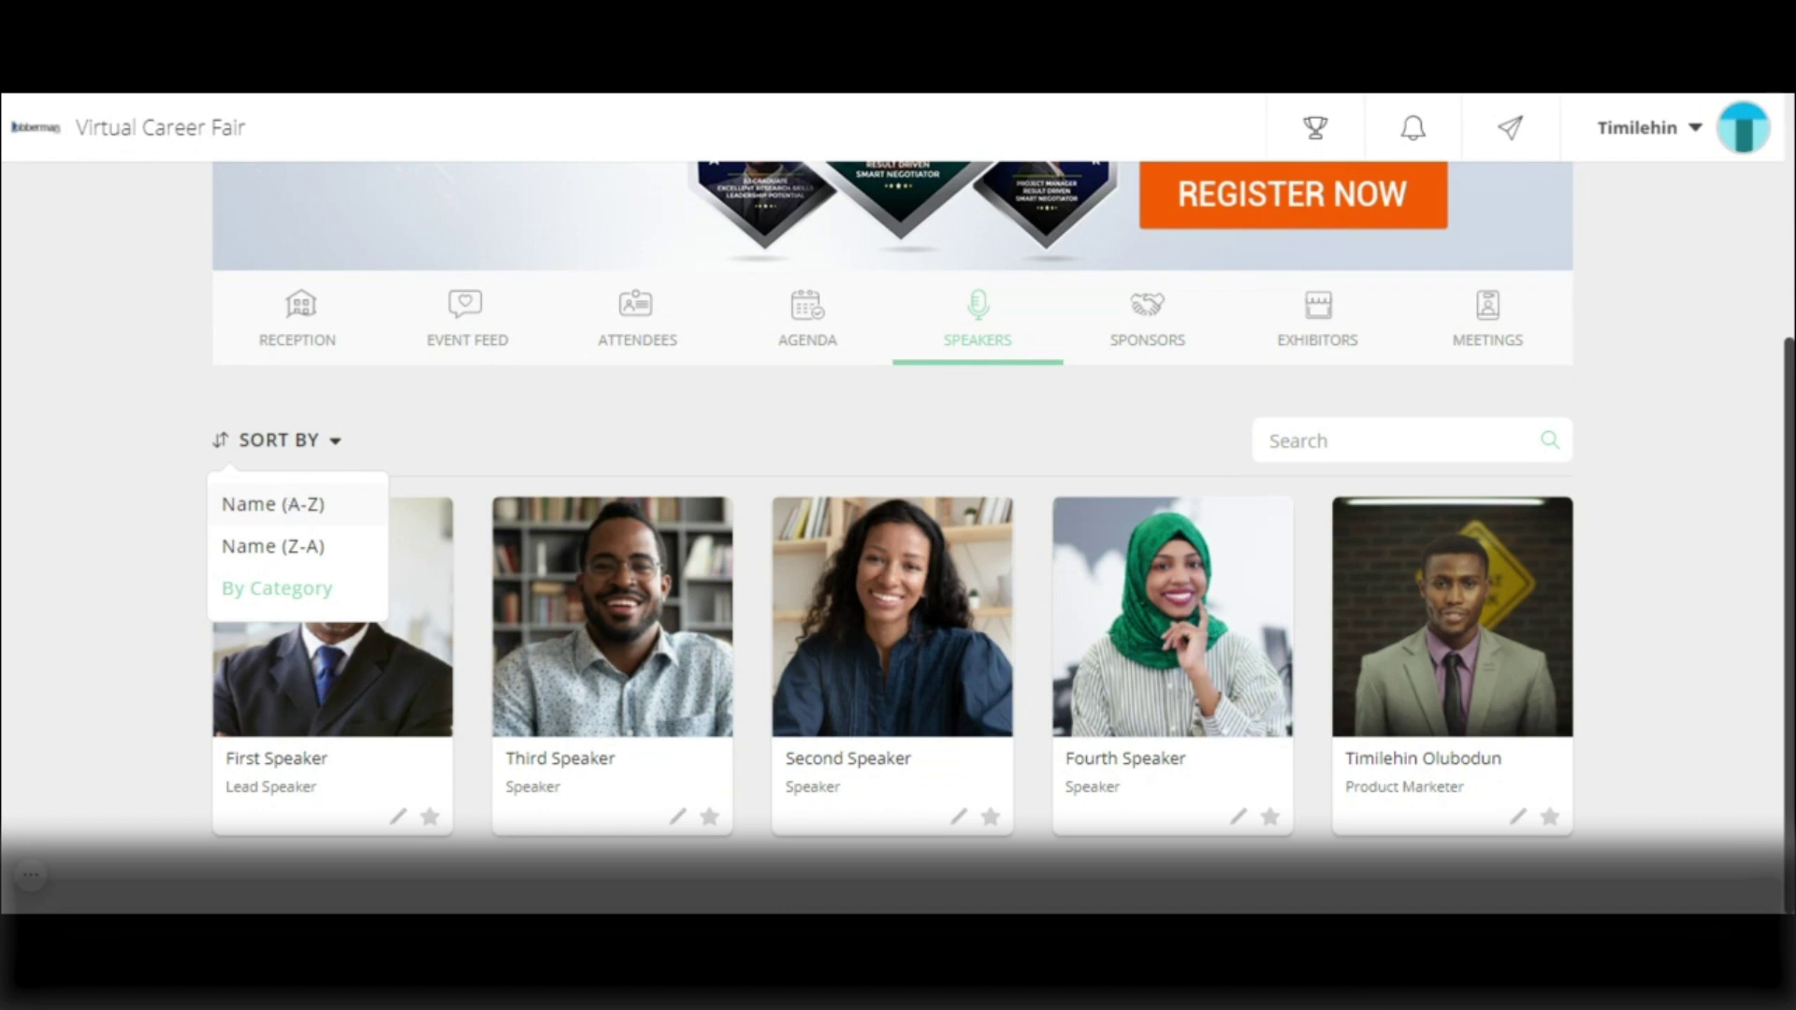
pyautogui.click(531, 462)
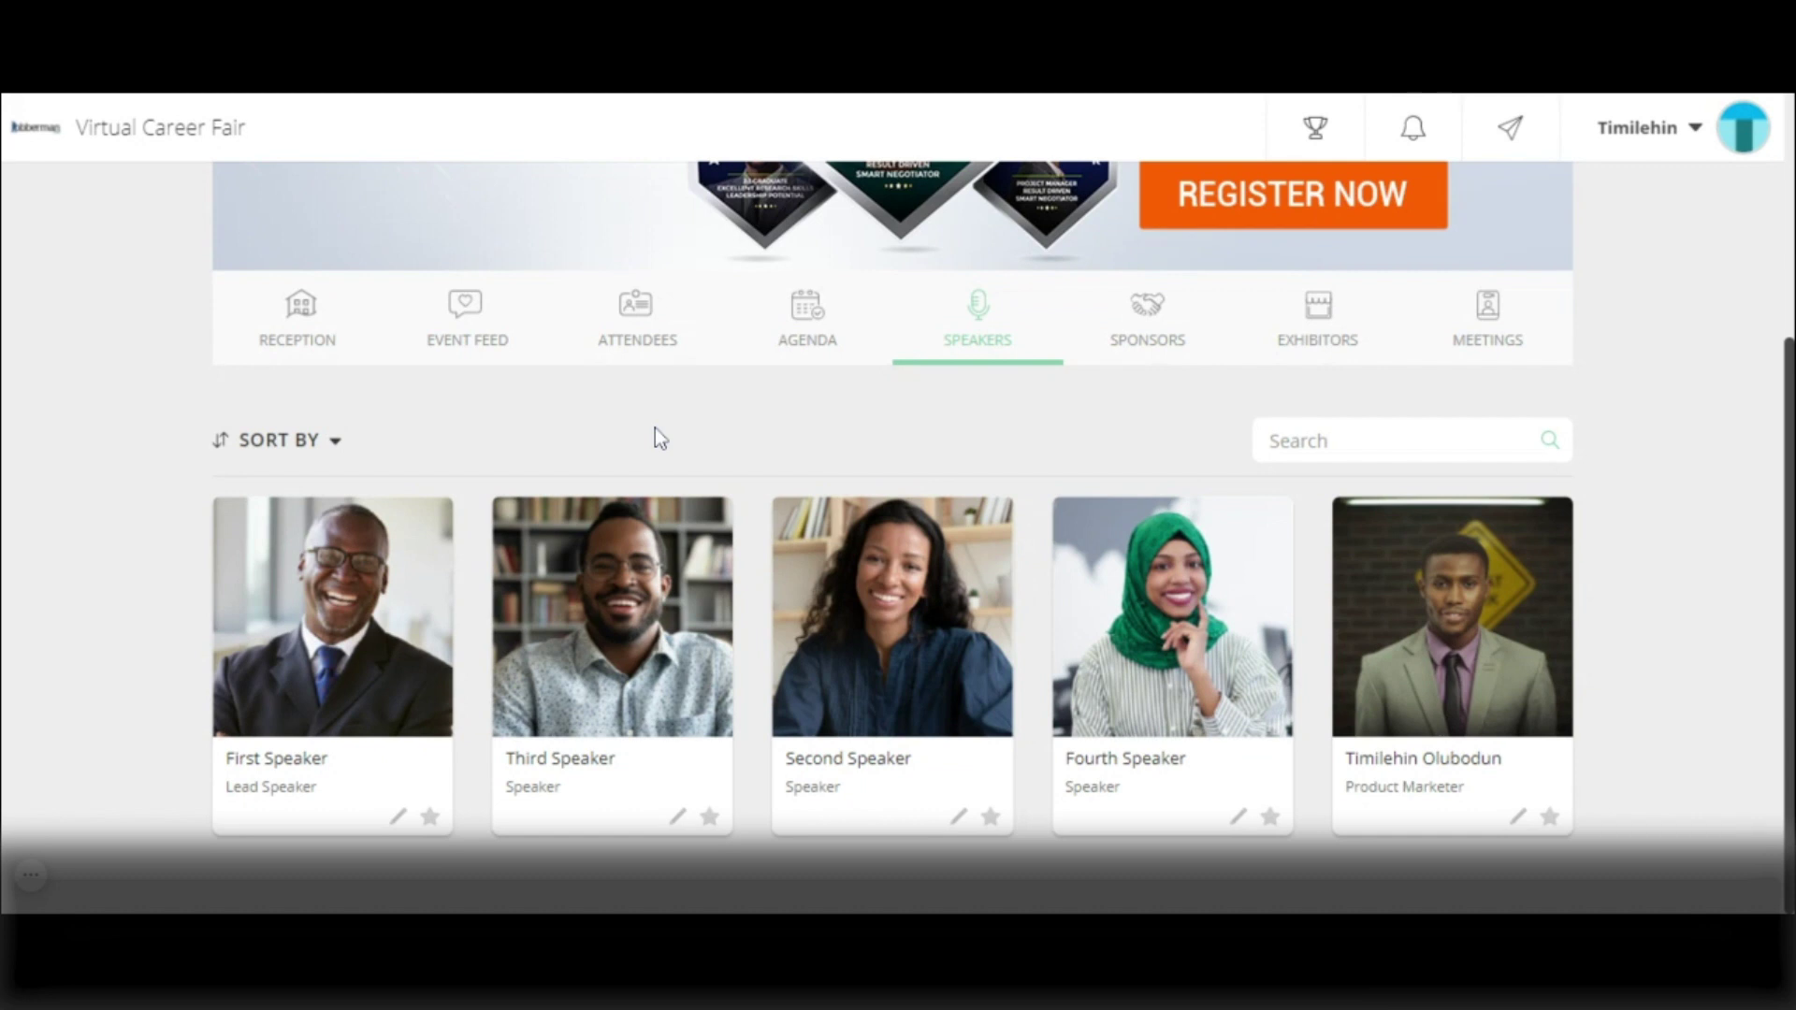
pyautogui.click(368, 592)
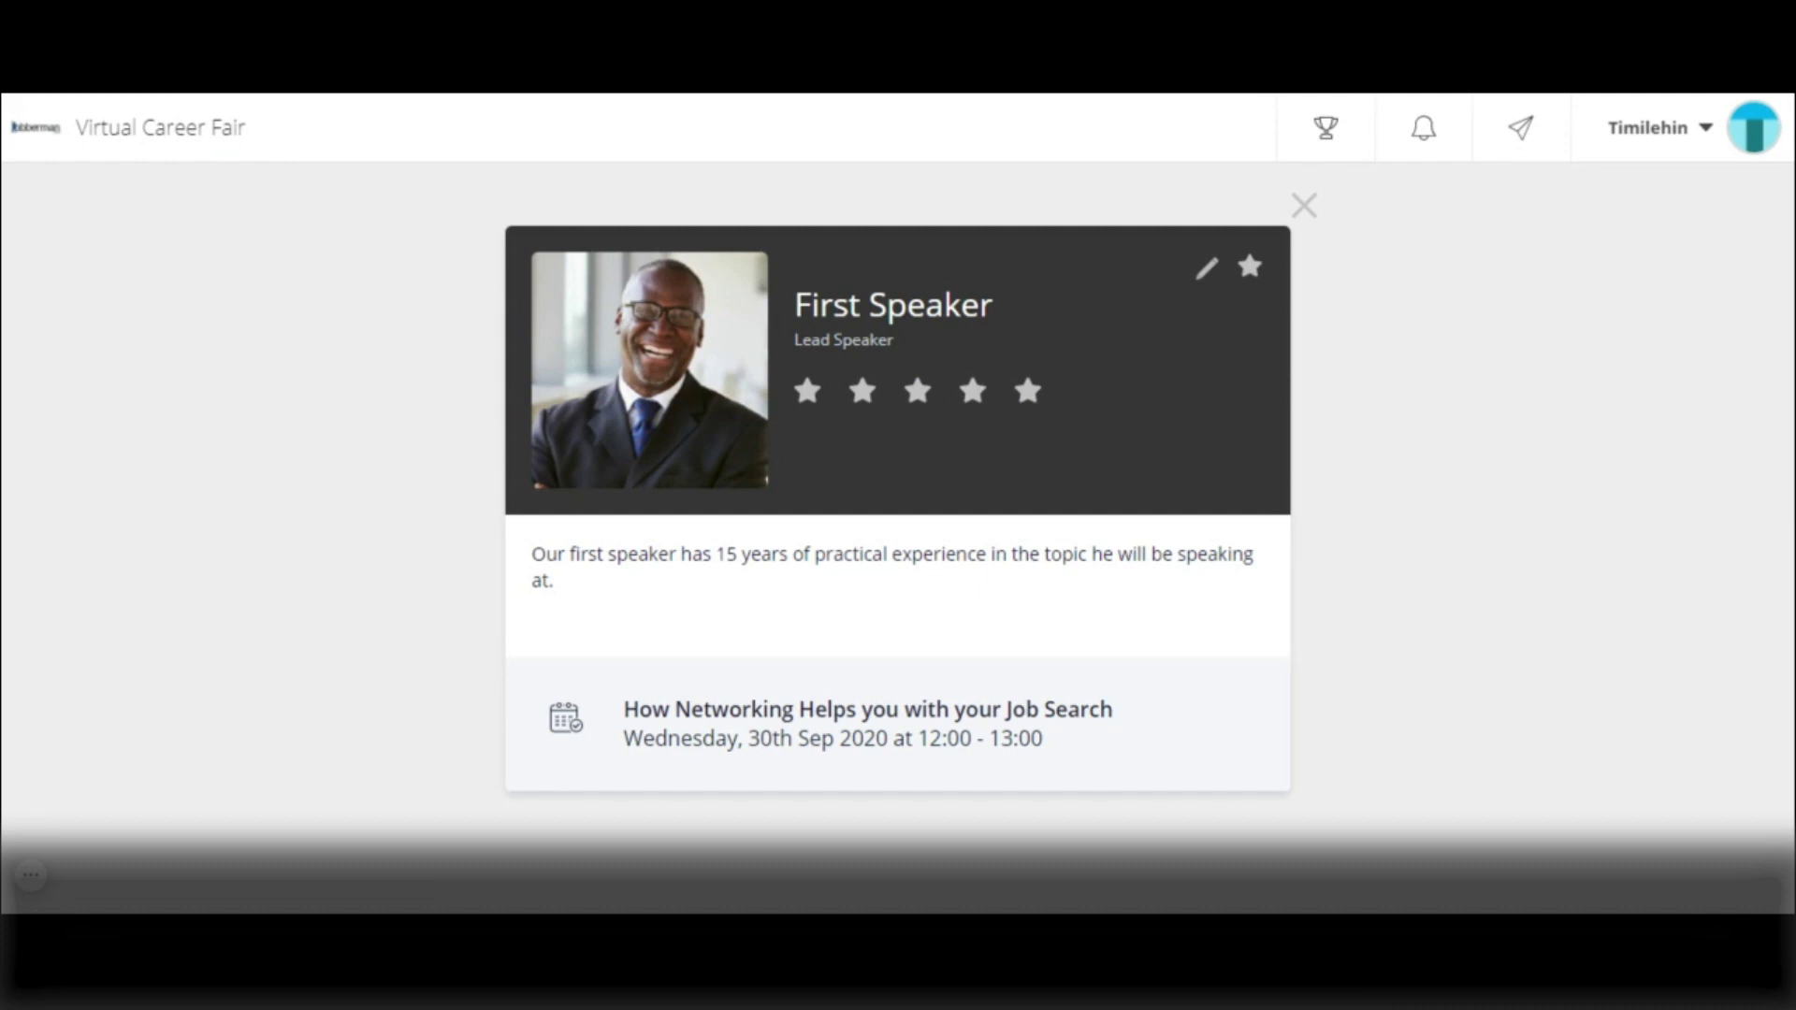
# - Rate the First Speaker four stars and close the profile, back to the speaker grid
pyautogui.click(975, 398)
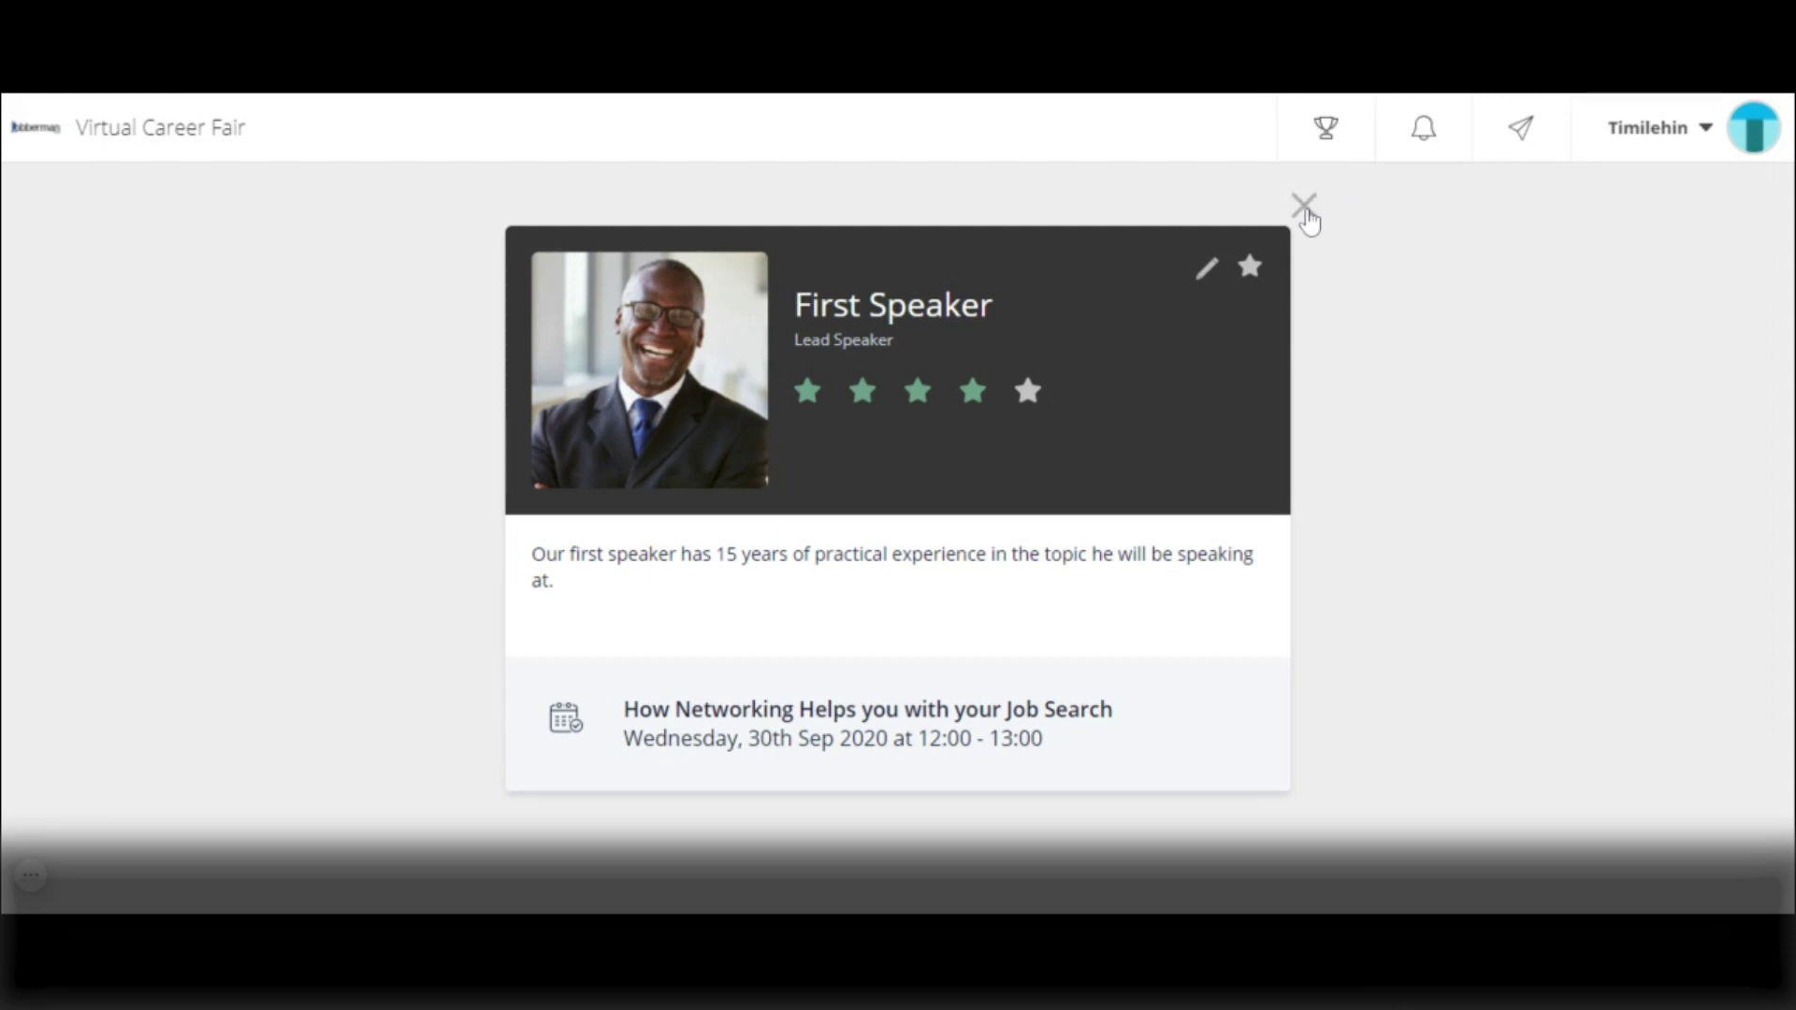
pyautogui.click(1305, 208)
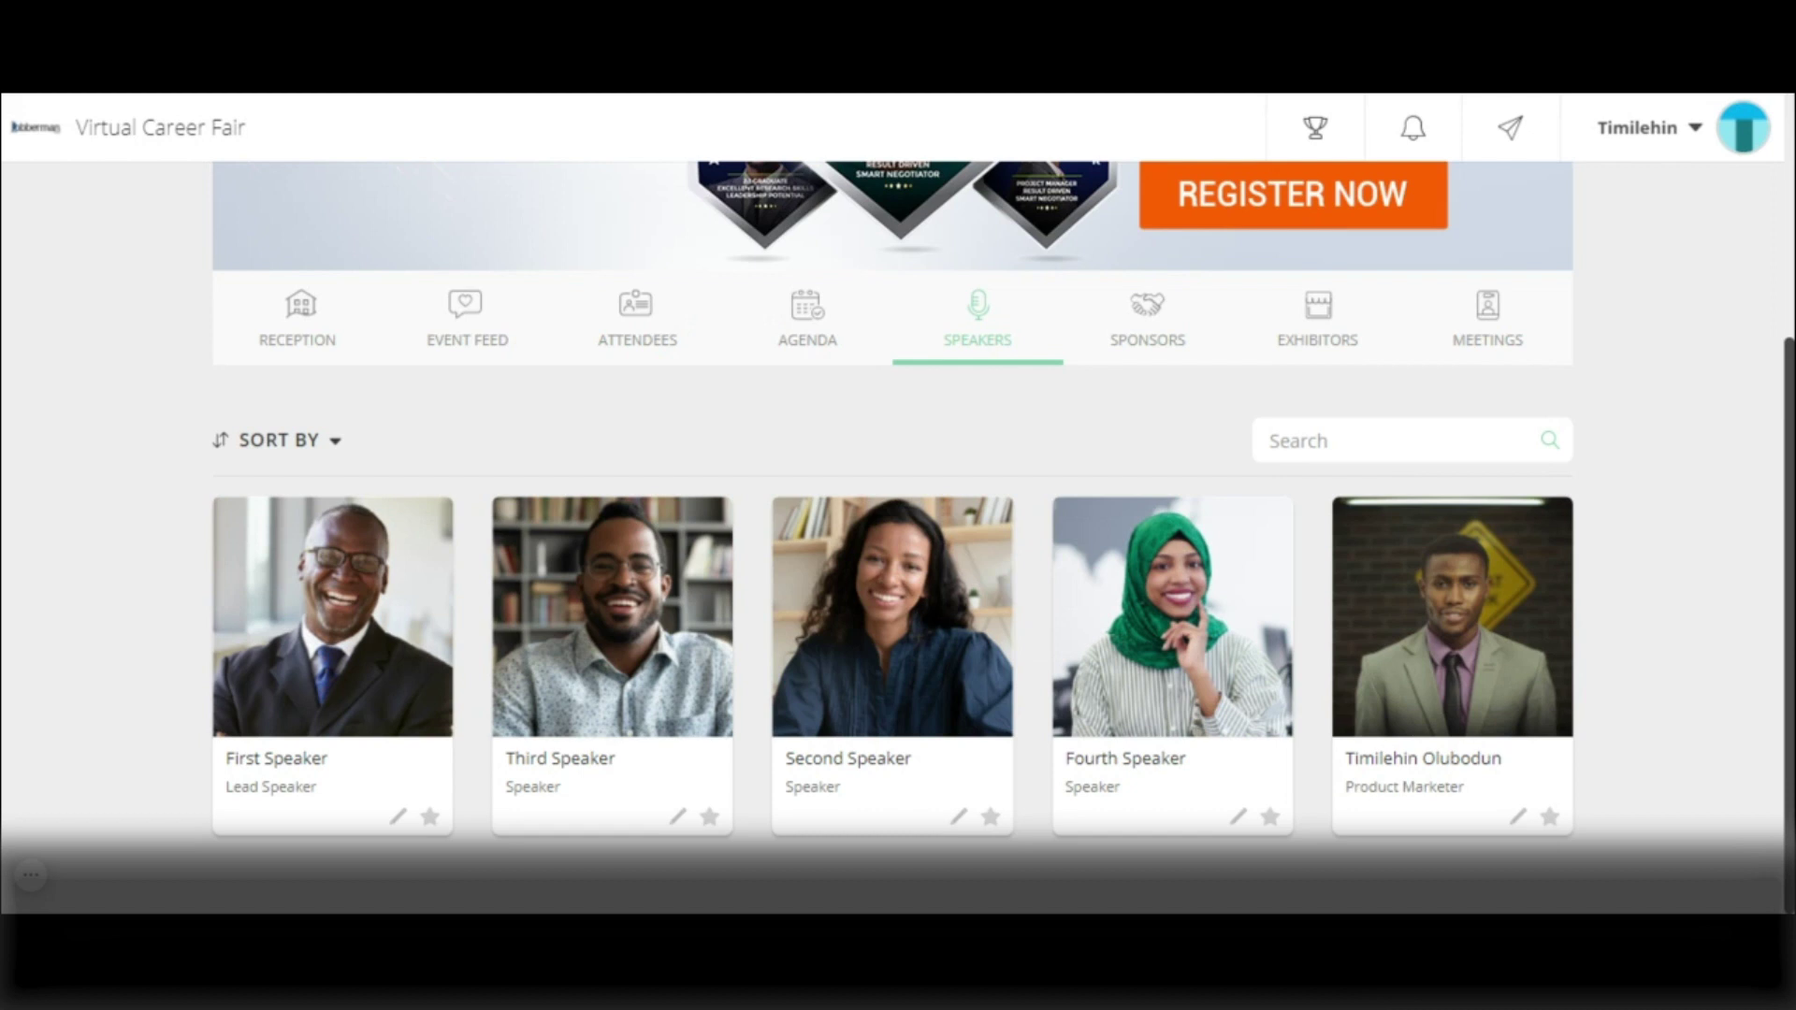
# - Open the Sponsors list and scroll through the sponsor cards
pyautogui.click(1161, 342)
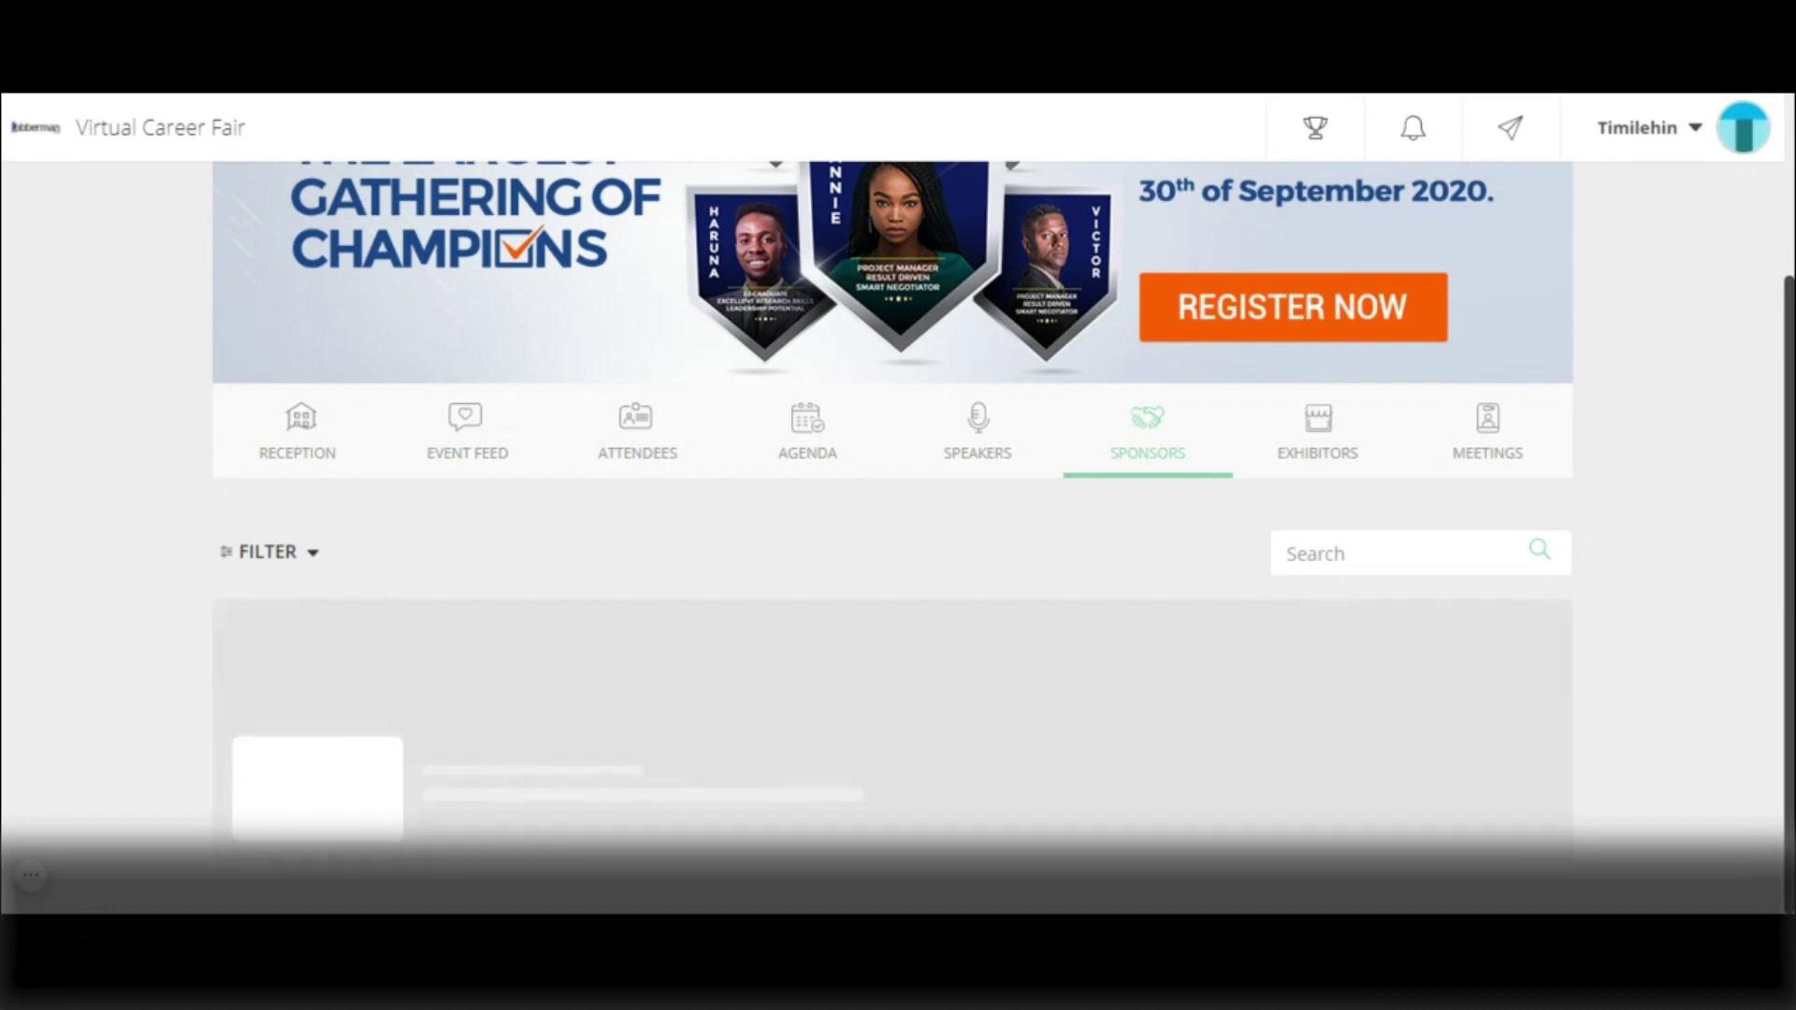
pyautogui.scroll(-1, 1704, 306)
pyautogui.scroll(-4, 1030, 738)
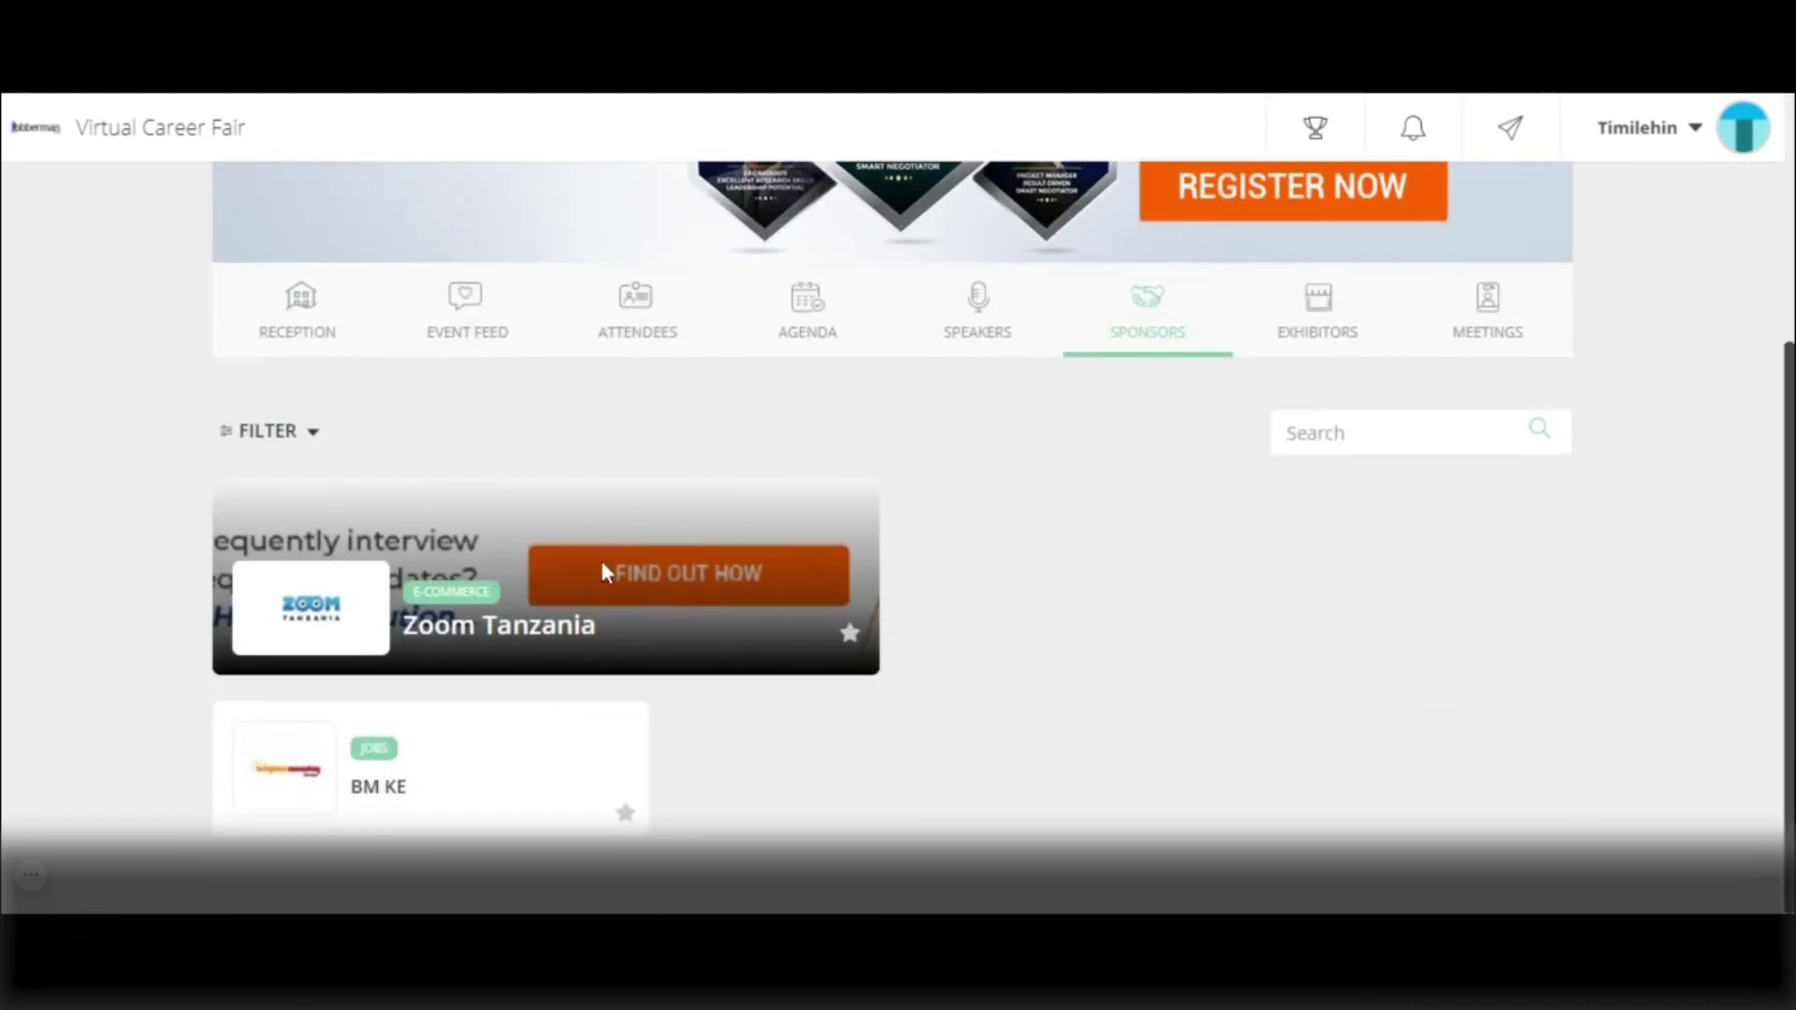
# - Visit Zoom Tanzania's booth, cancel Share Your Details without sharing, and leave the booth
pyautogui.click(324, 628)
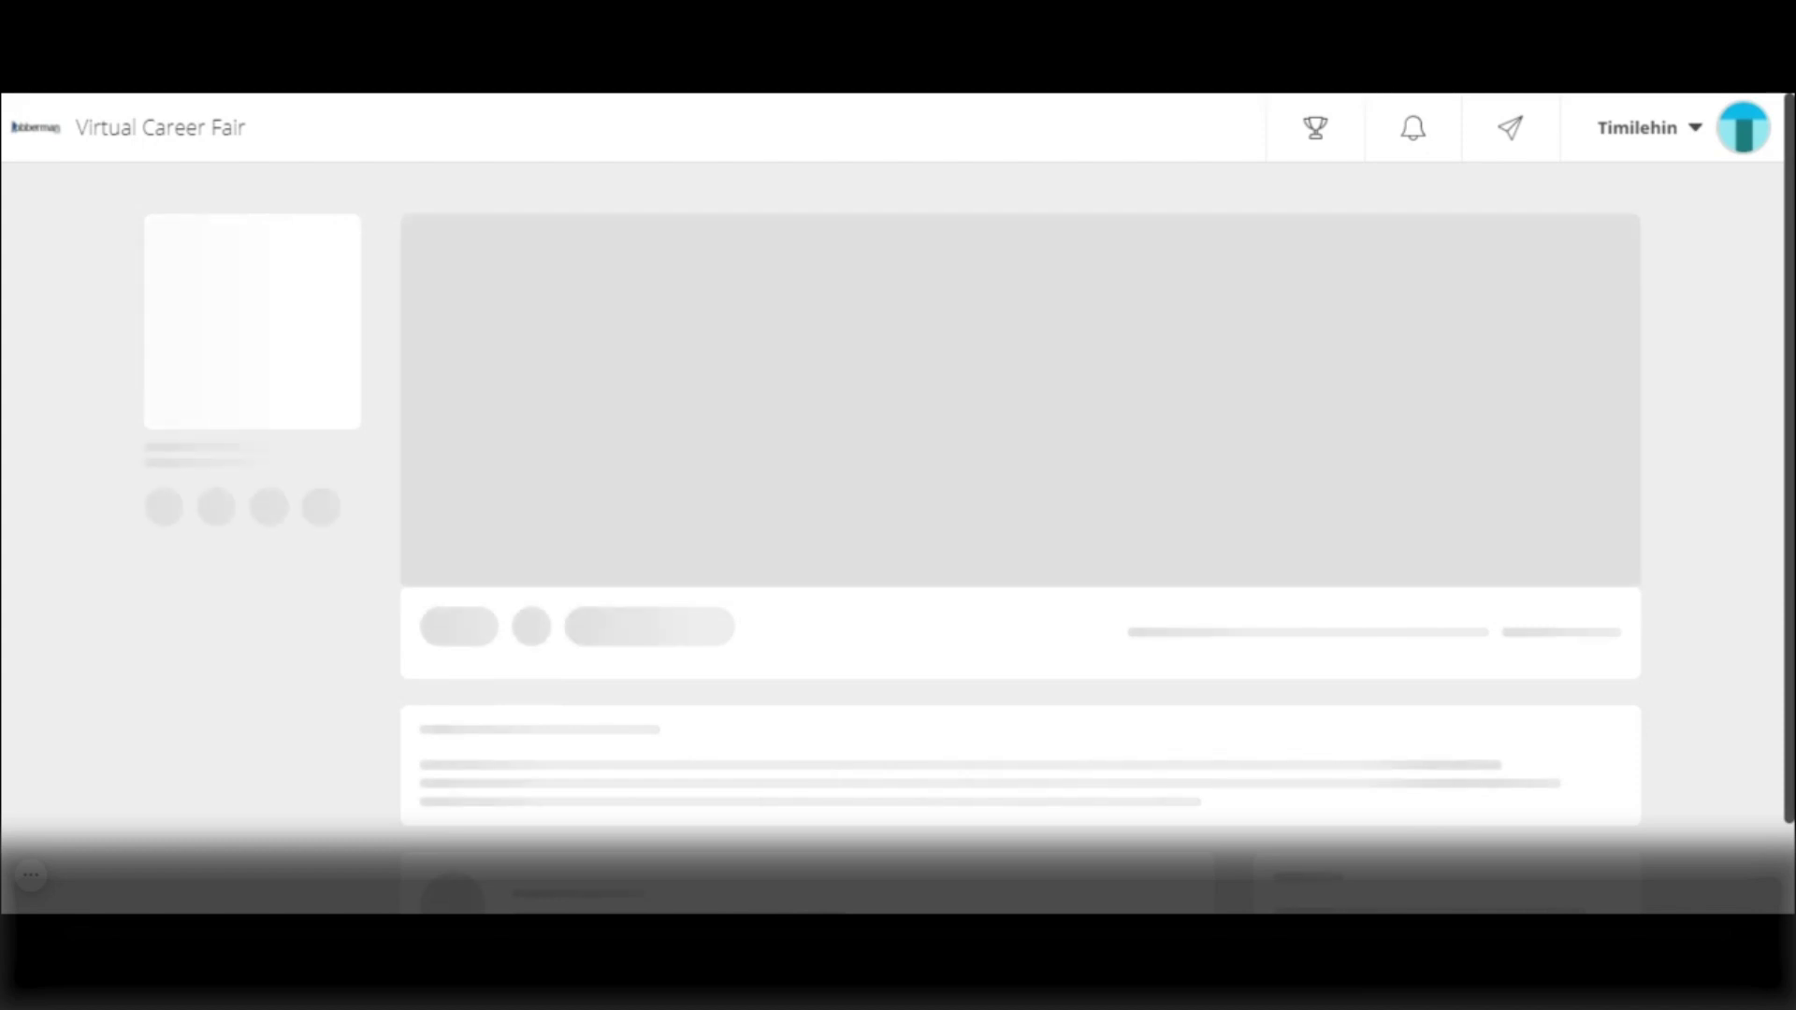
pyautogui.scroll(-1, 1021, 468)
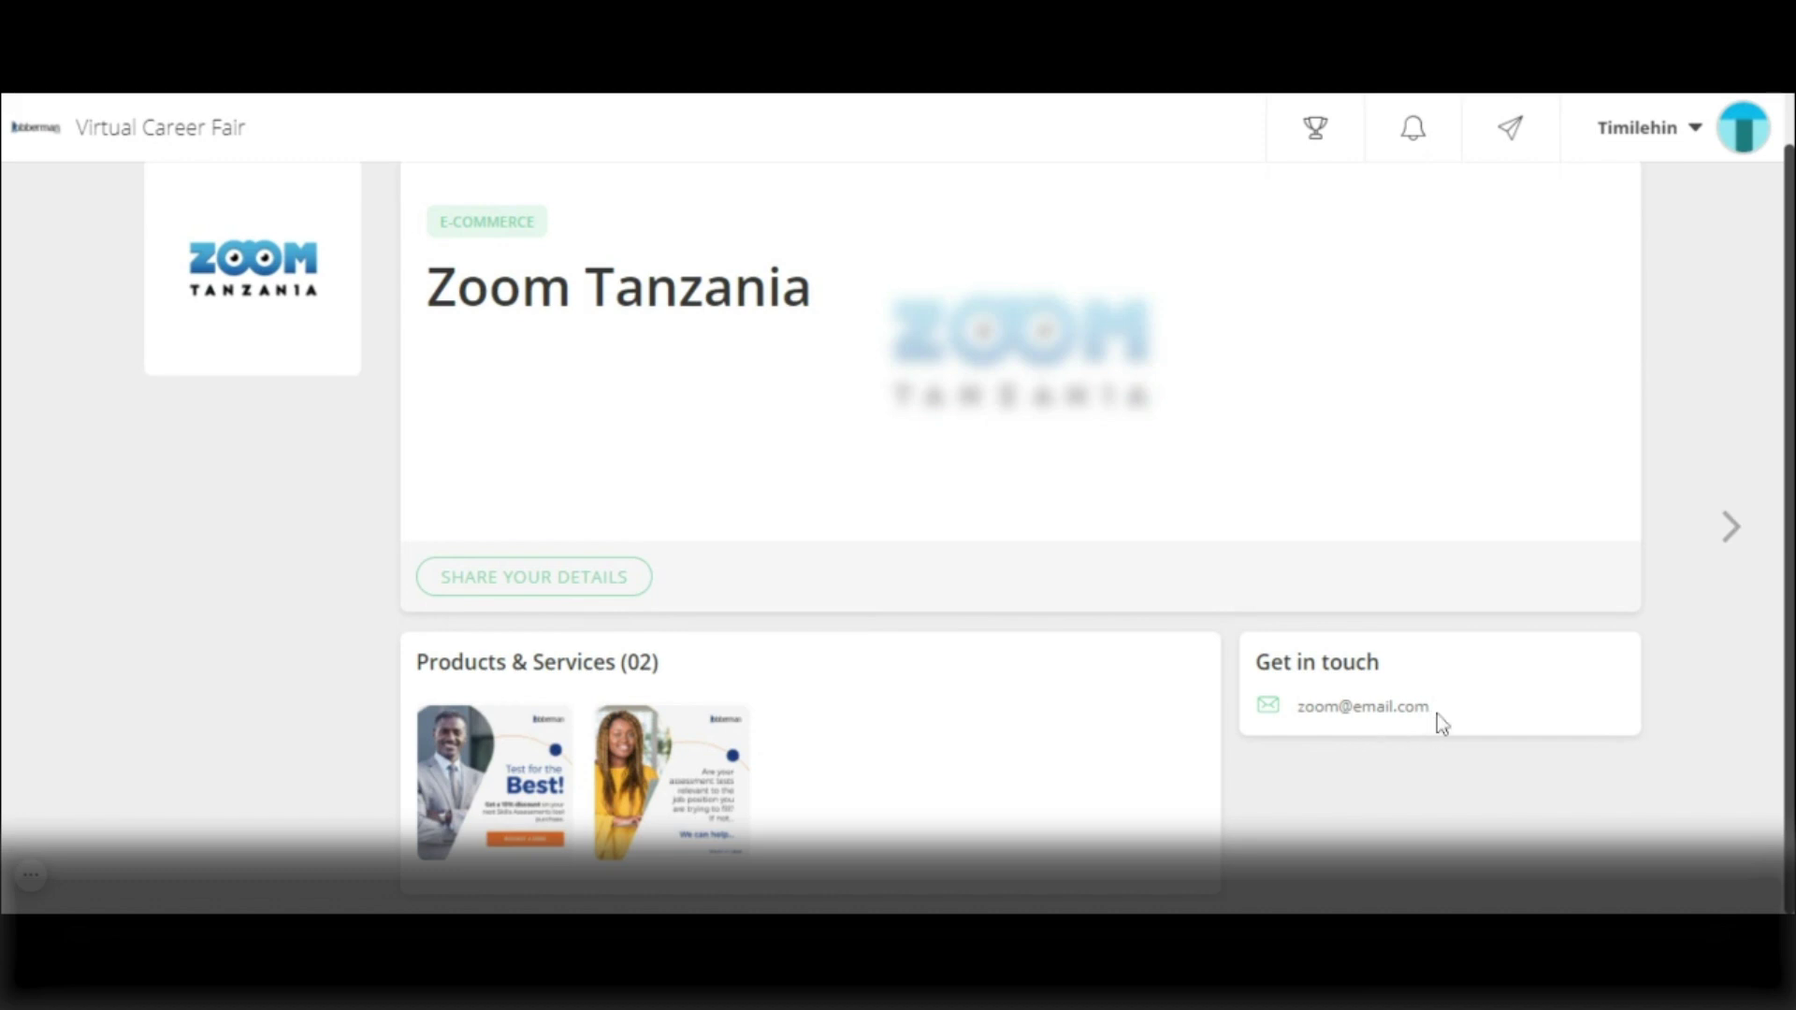
pyautogui.click(564, 582)
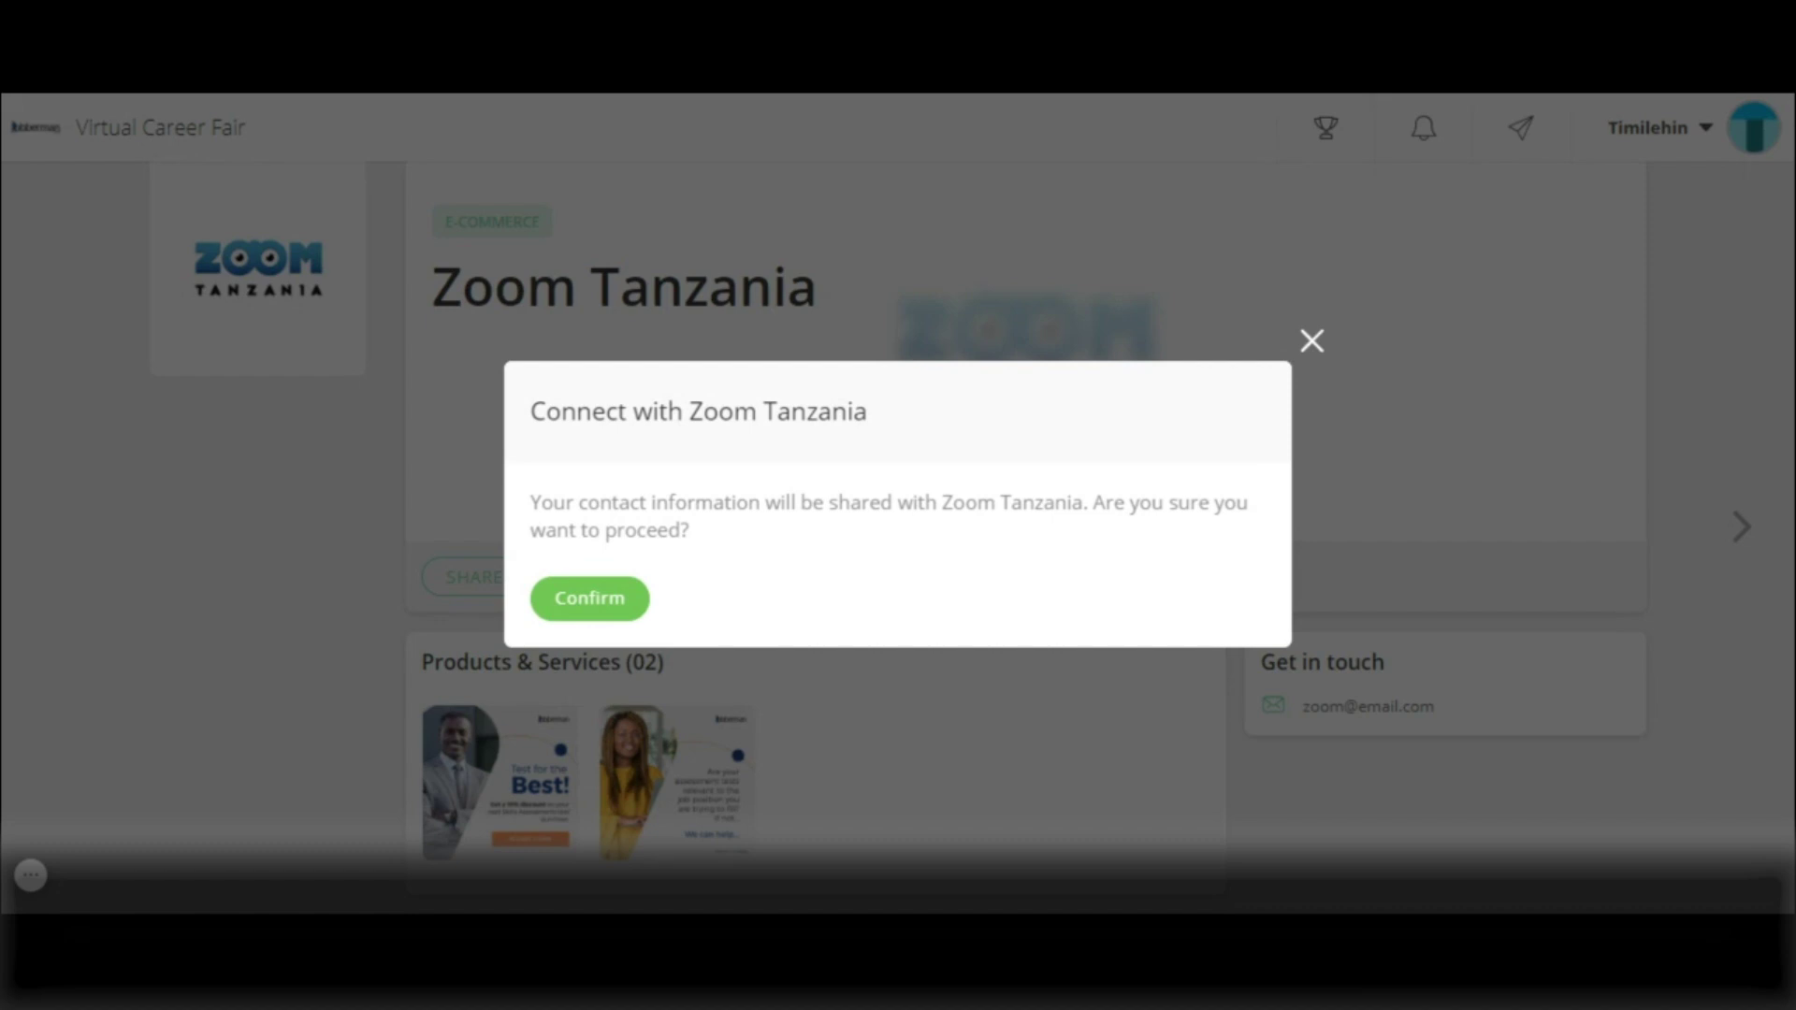
pyautogui.click(1312, 346)
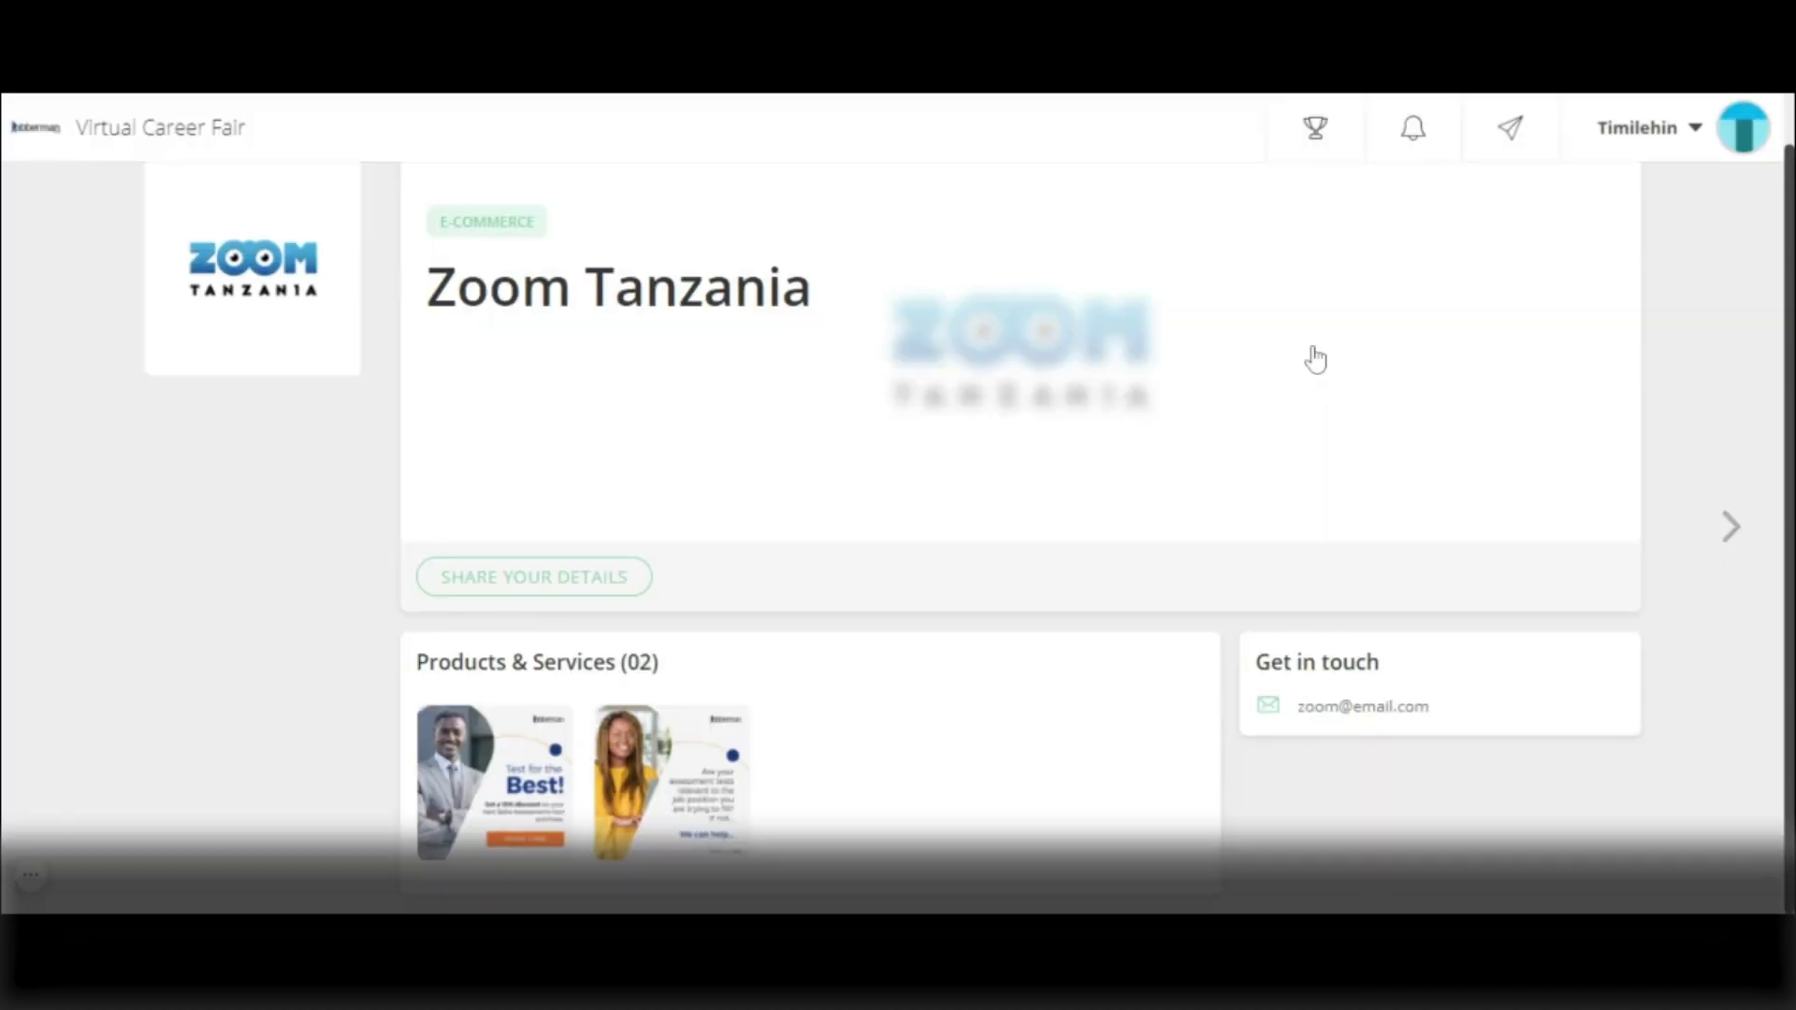
pyautogui.scroll(1, 1314, 358)
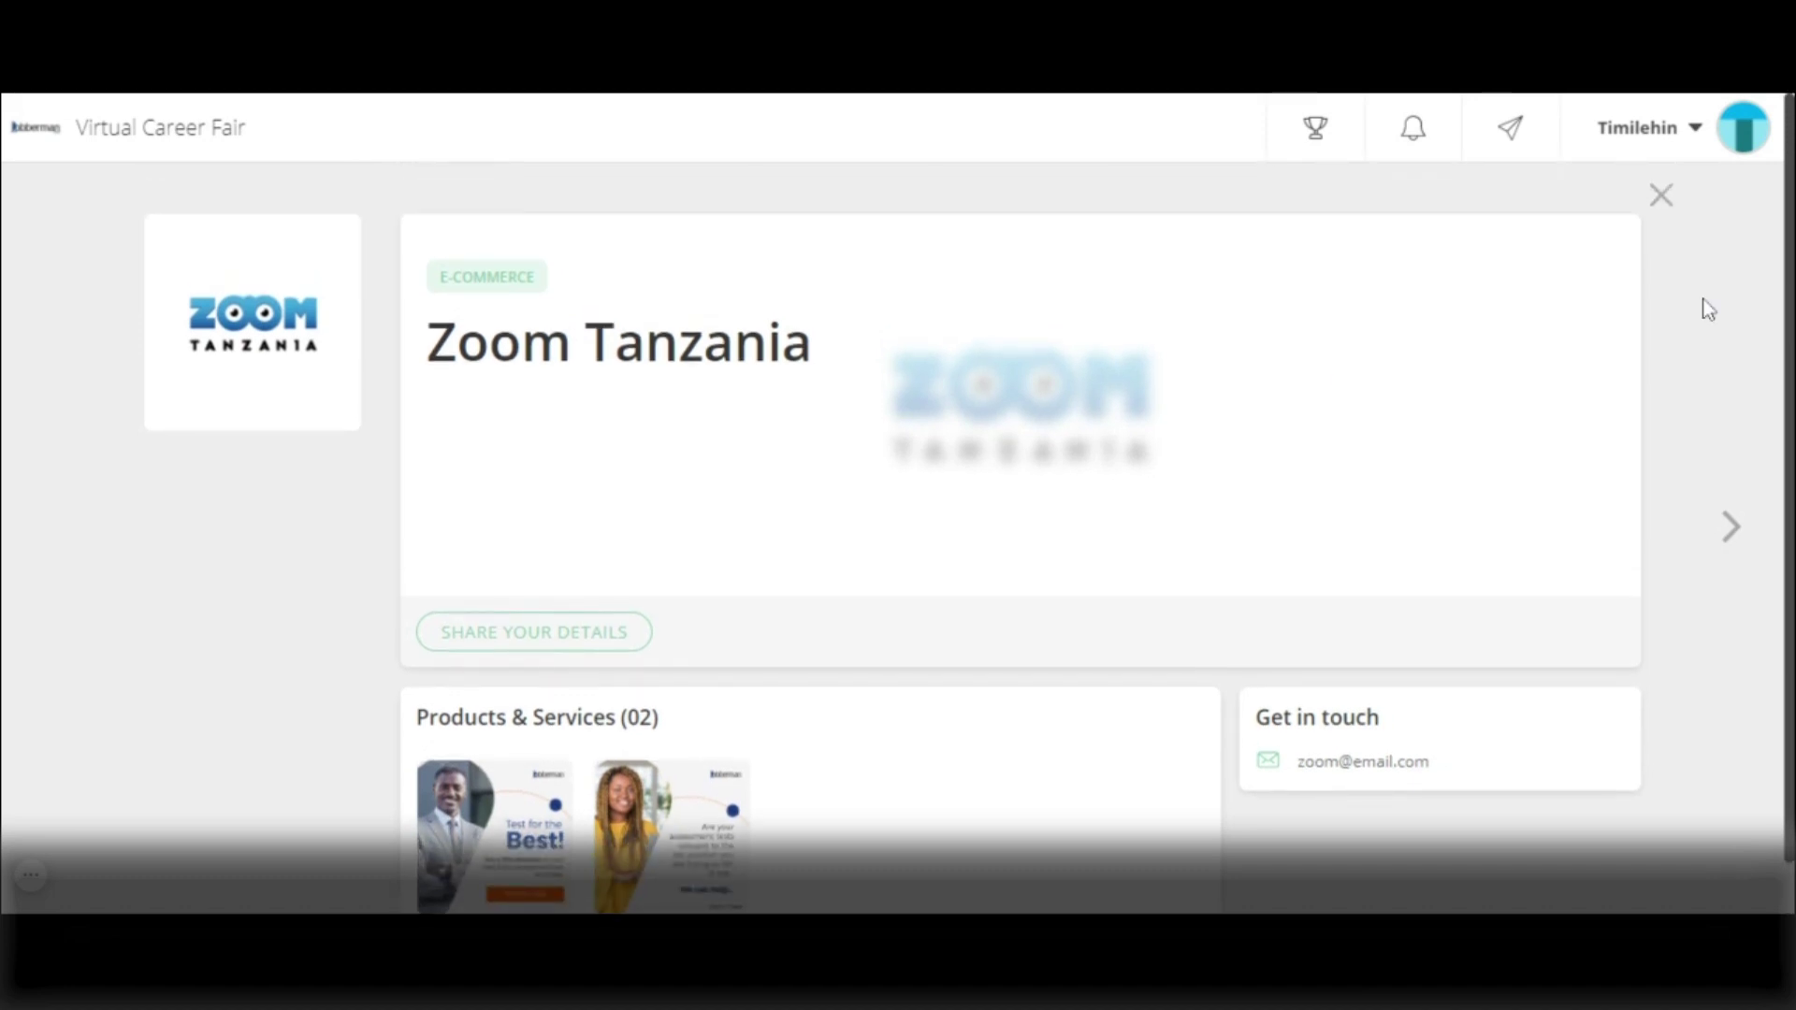
pyautogui.click(1662, 197)
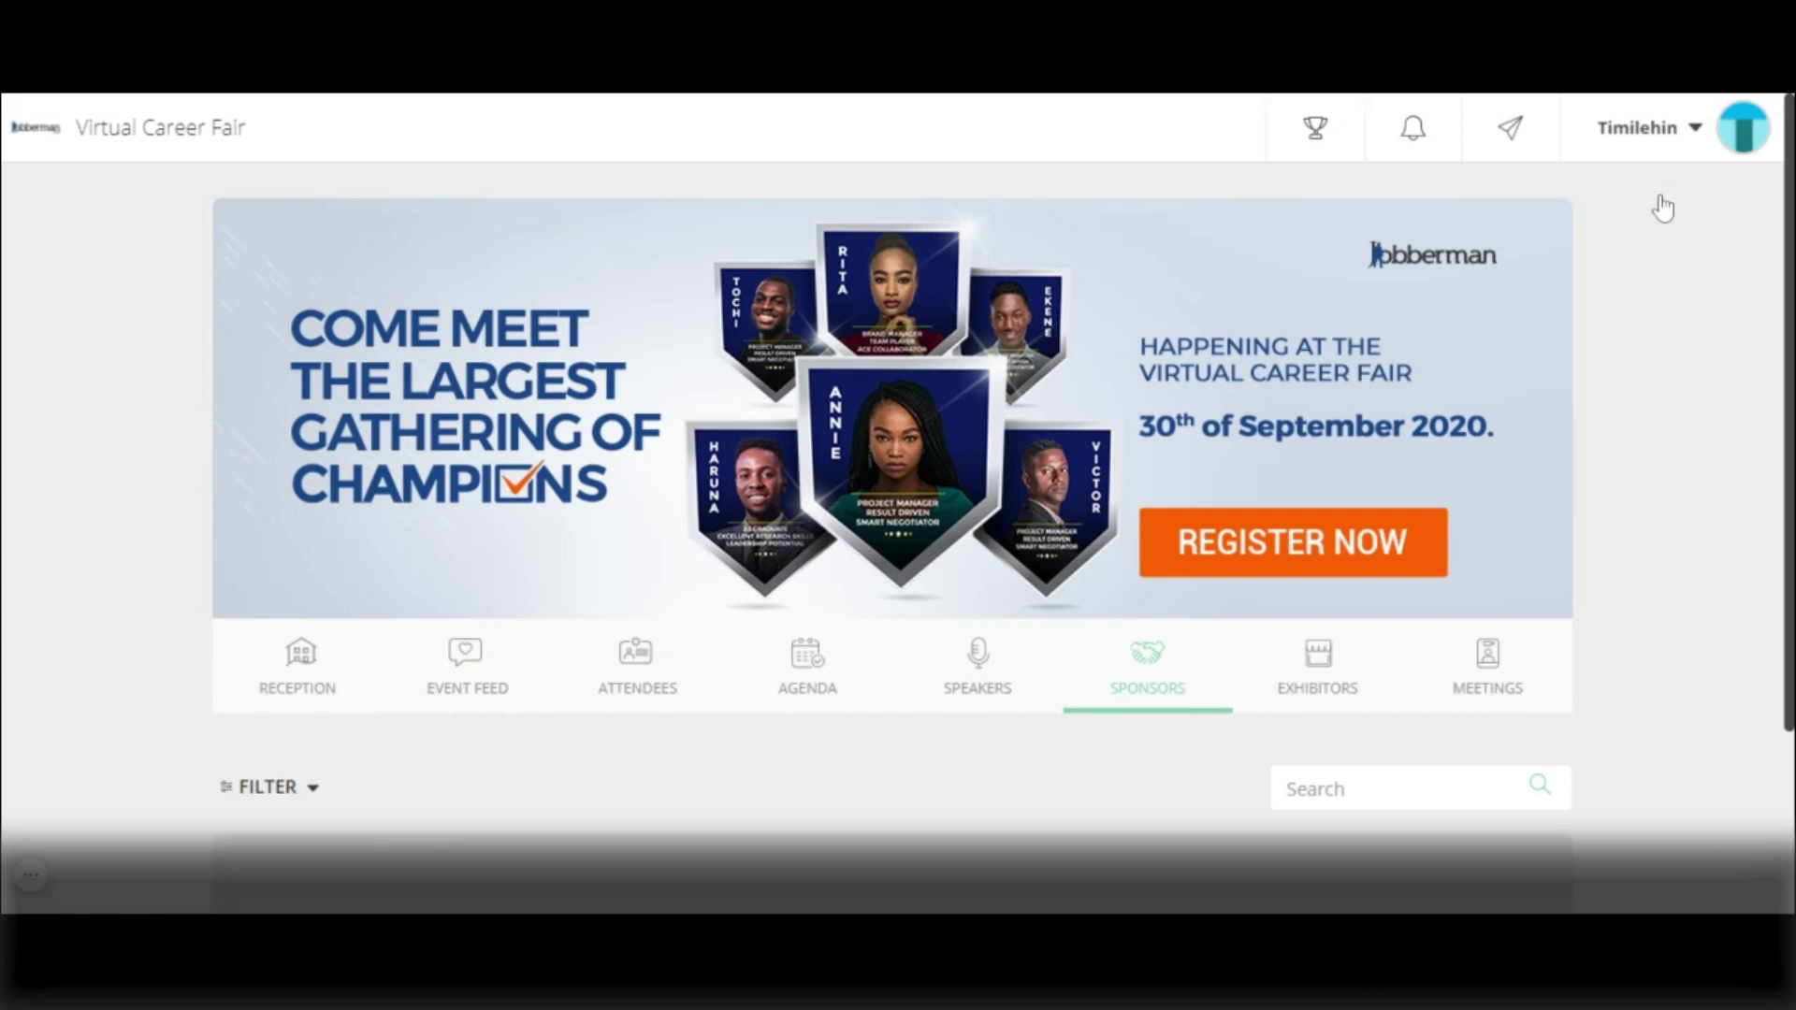
# - Open Exhibitors and scroll through BrighterMonday Nigeria-Kenya, Zoom Tanzania-Nigeria Limited and Pigiame booths
pyautogui.scroll(-2, 898, 506)
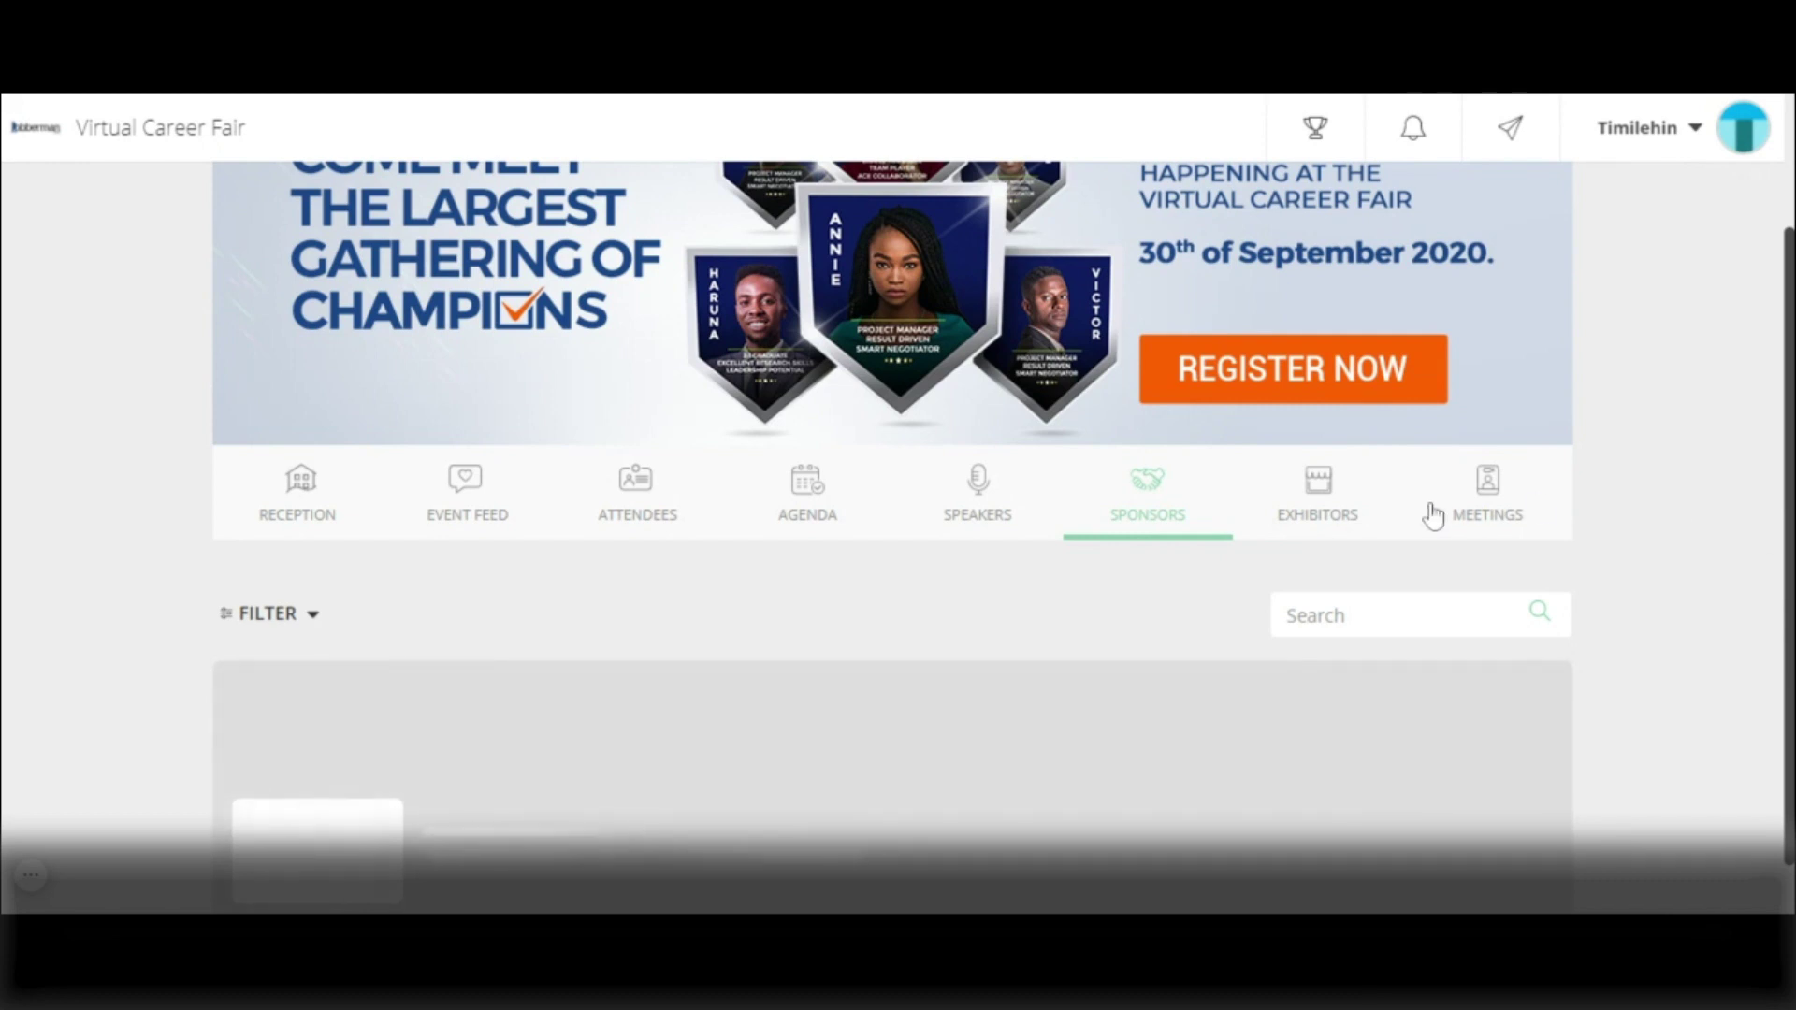
pyautogui.click(1318, 490)
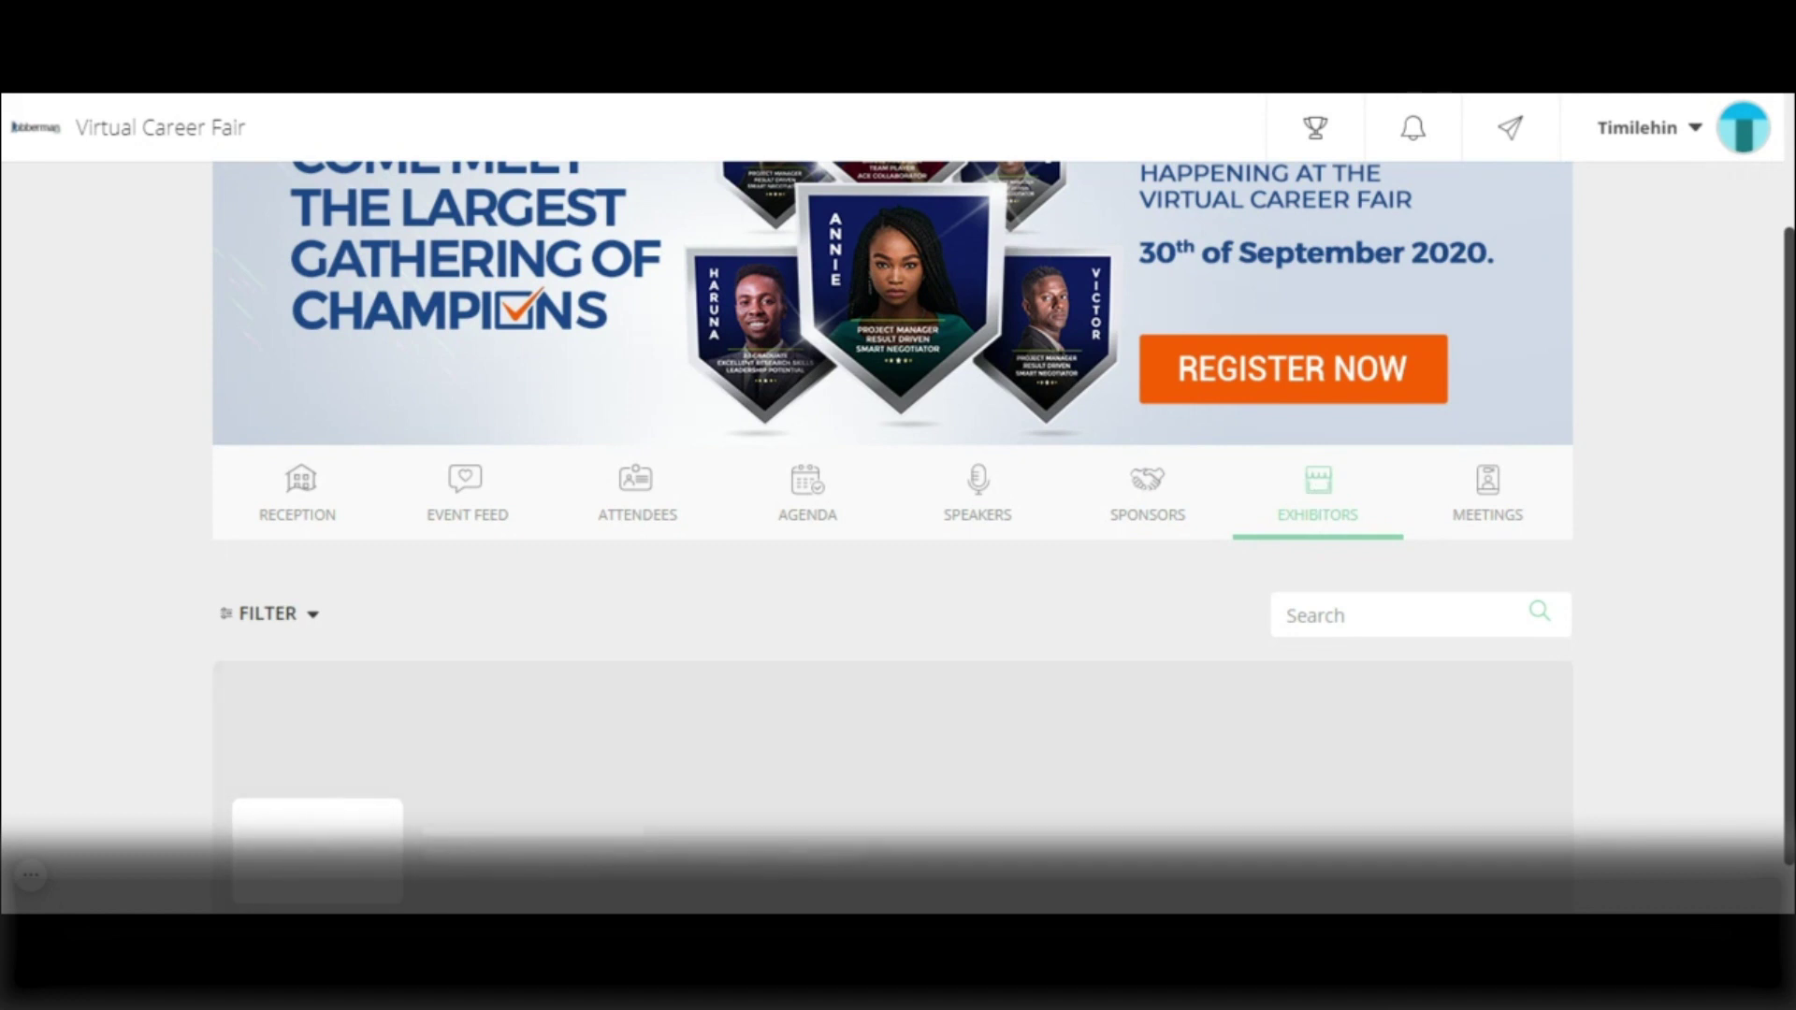
pyautogui.scroll(-1, 898, 524)
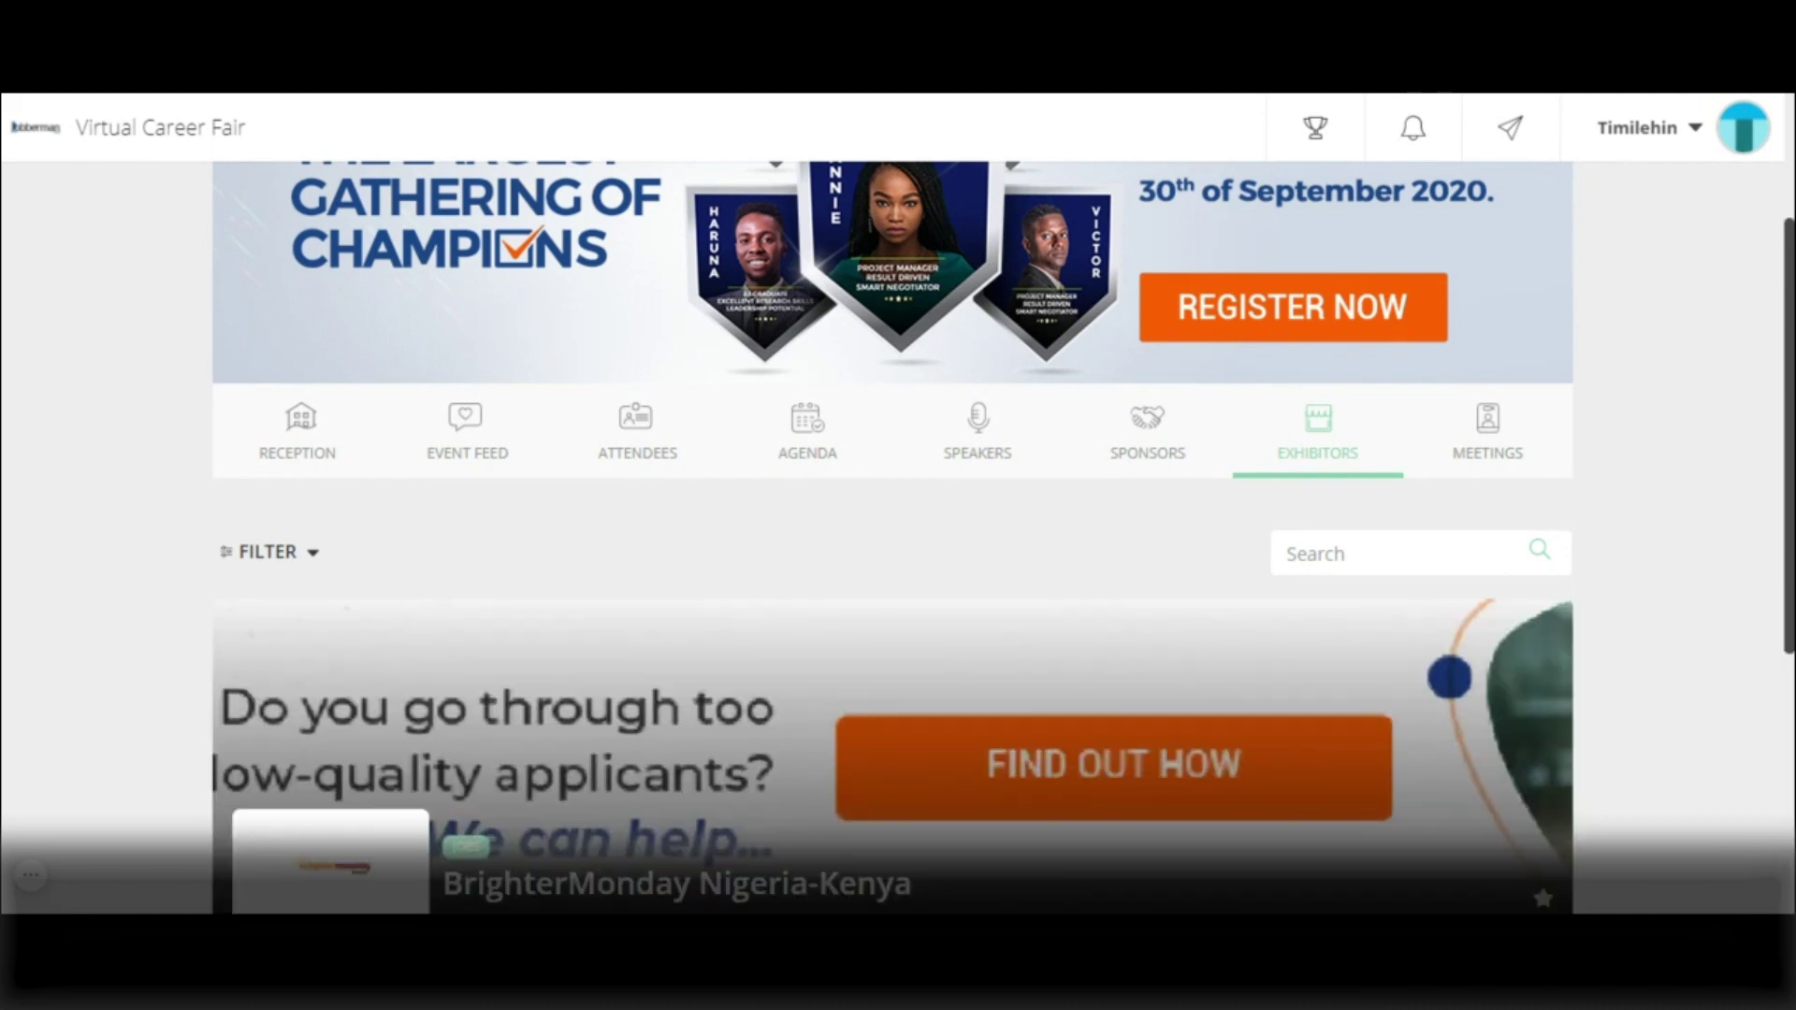
pyautogui.scroll(-4, 898, 524)
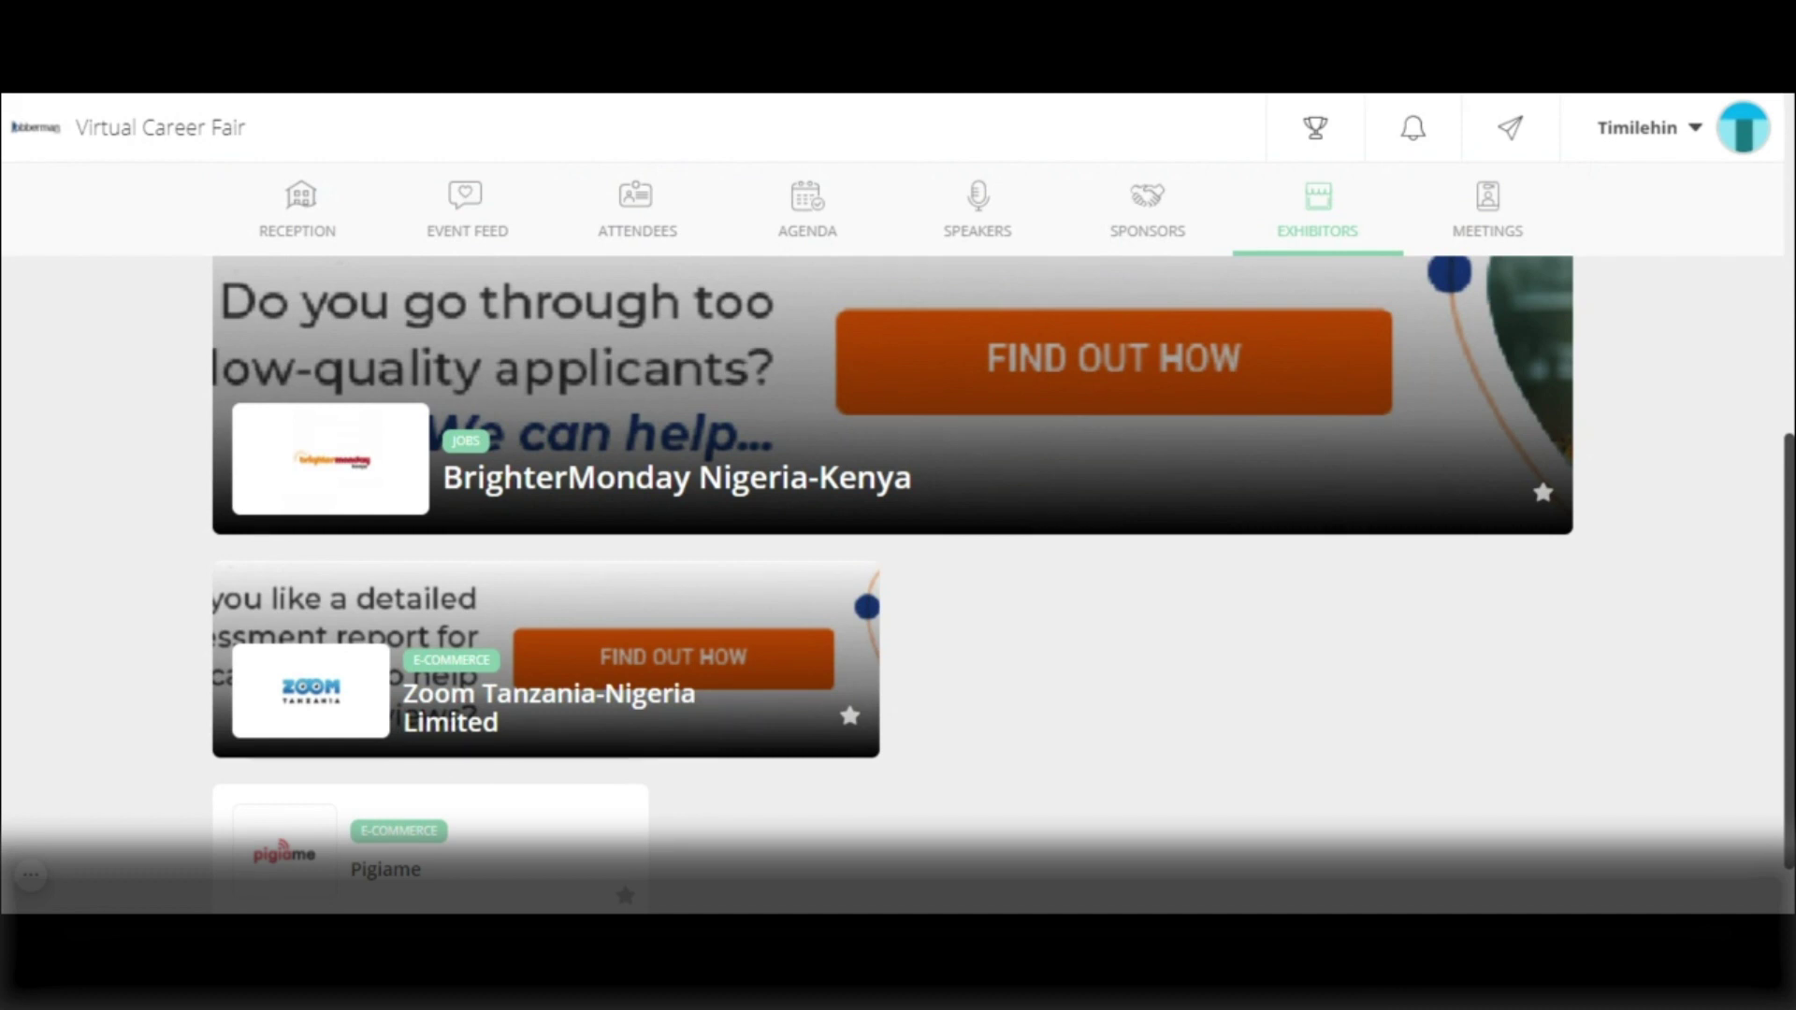
pyautogui.scroll(-1, 898, 580)
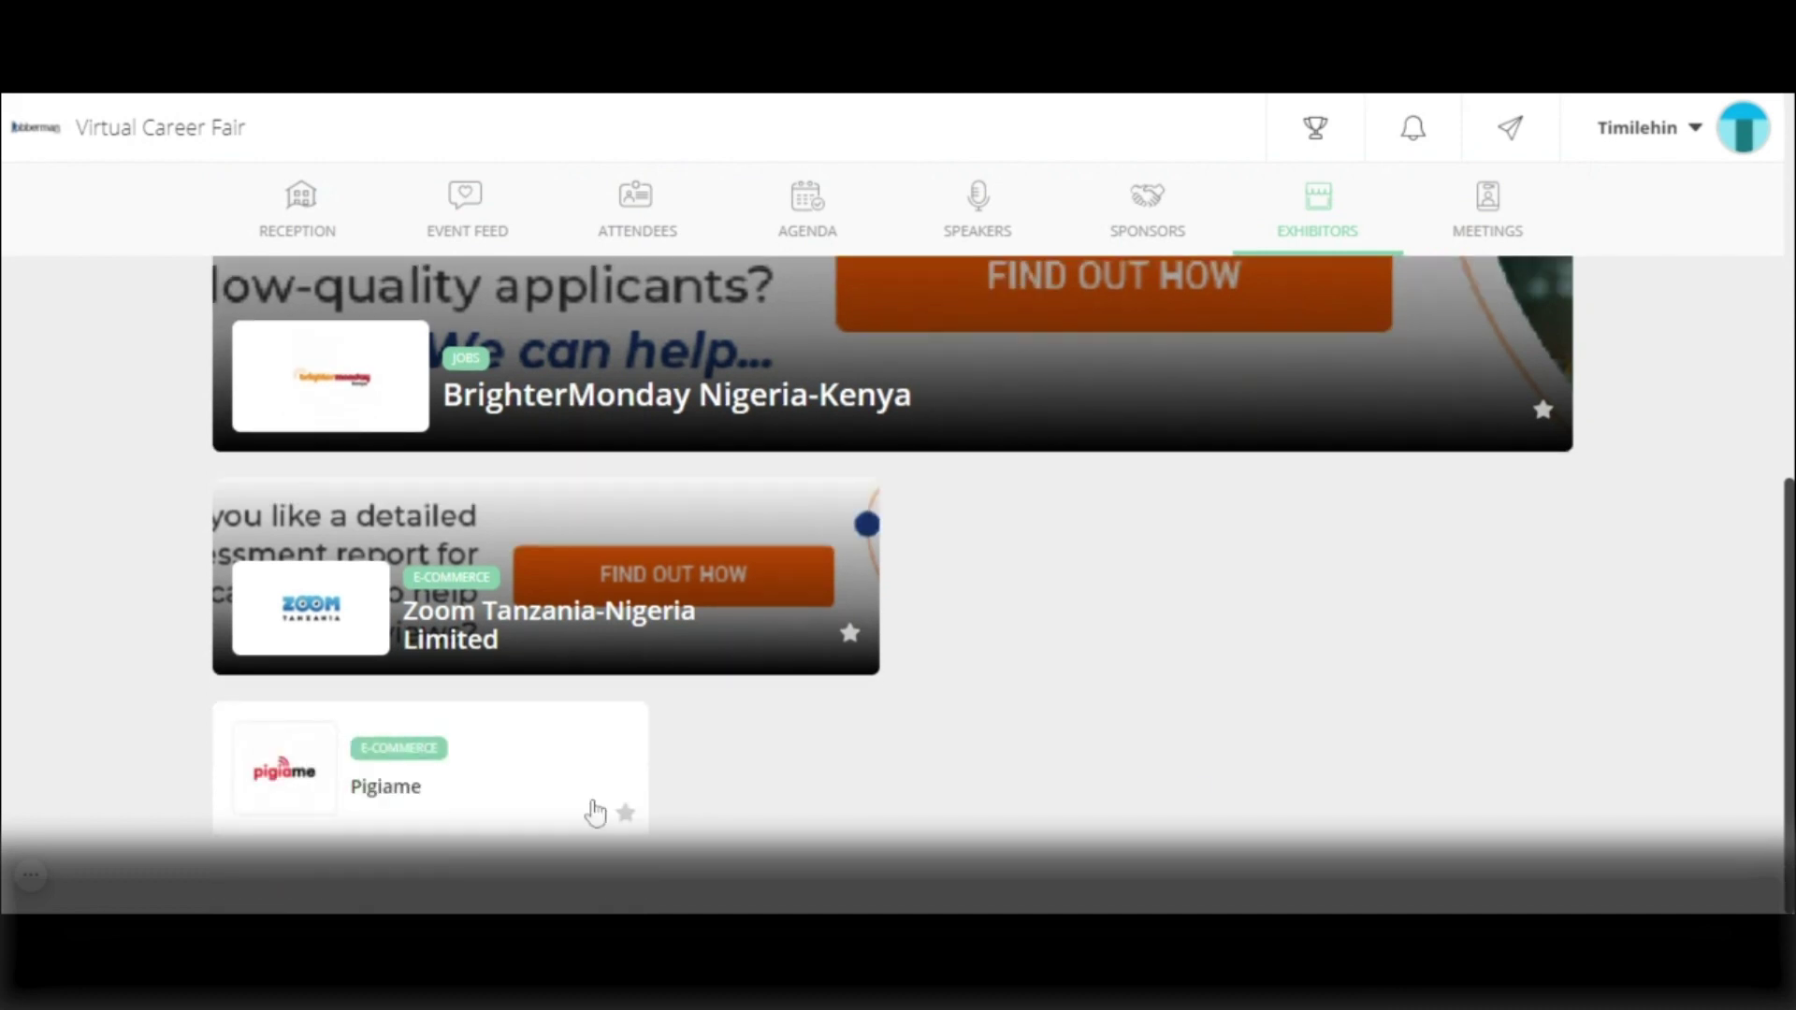
pyautogui.click(329, 789)
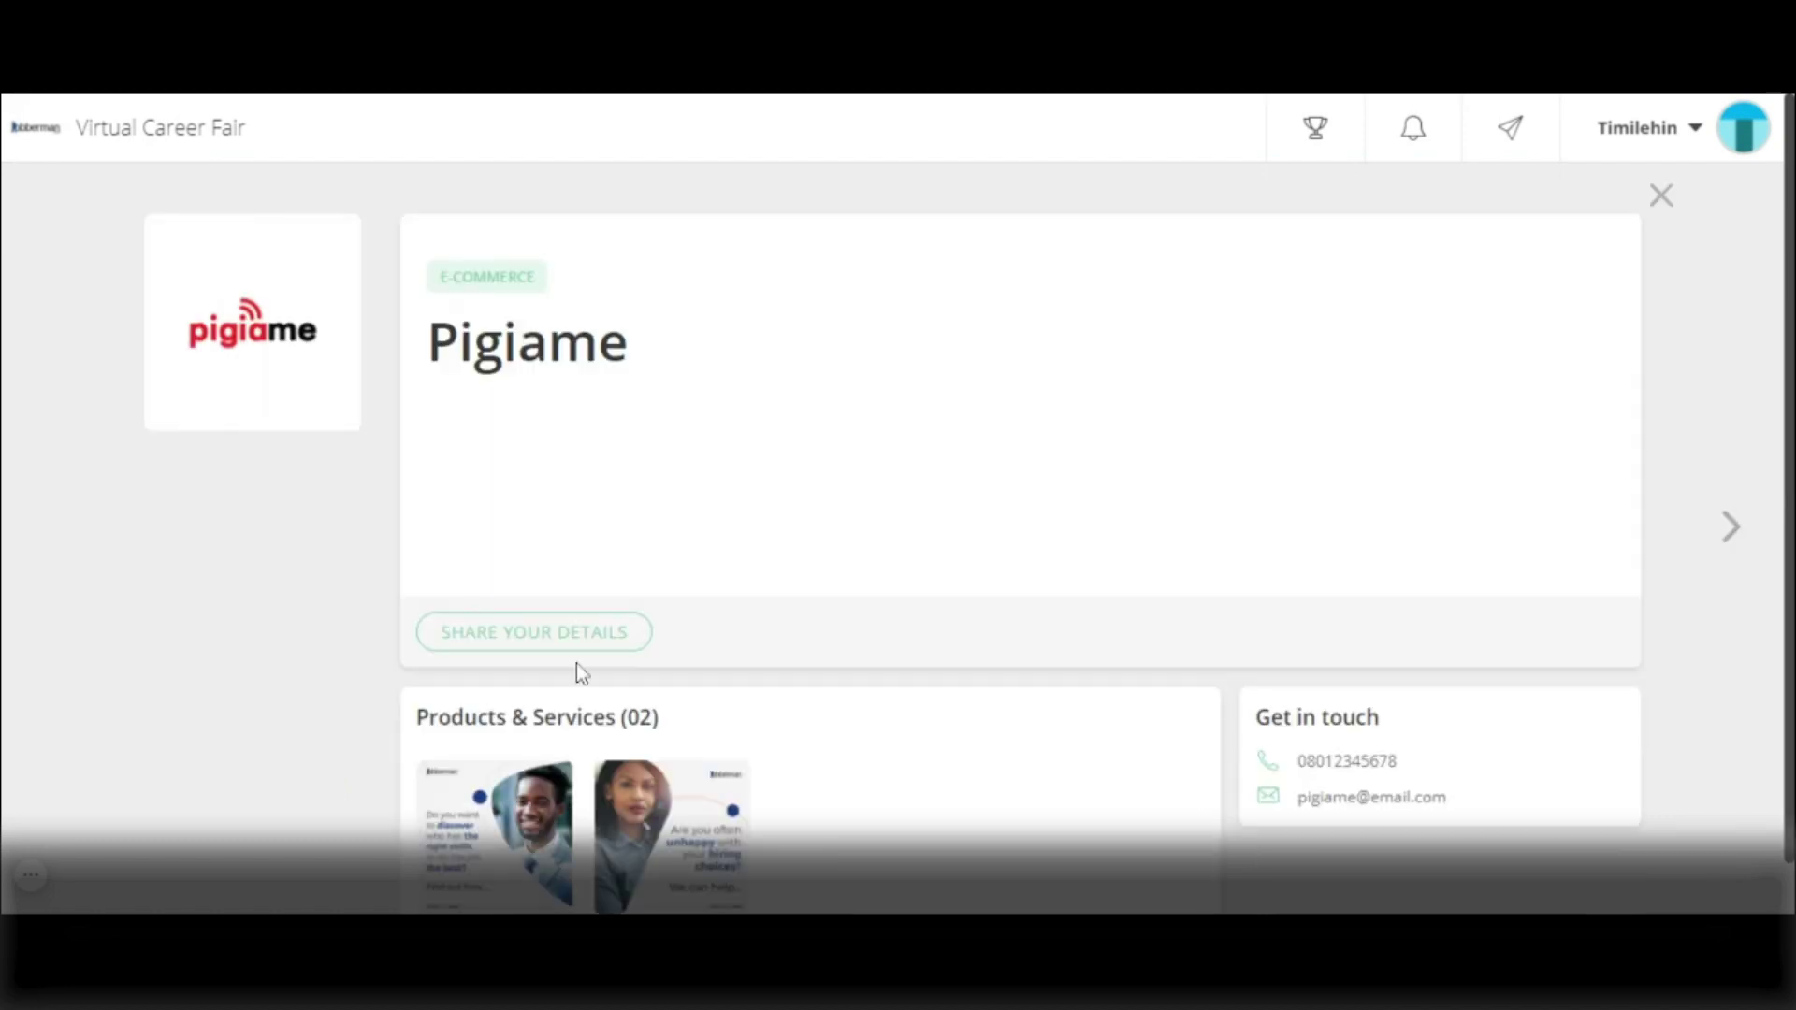
pyautogui.scroll(-1, 898, 505)
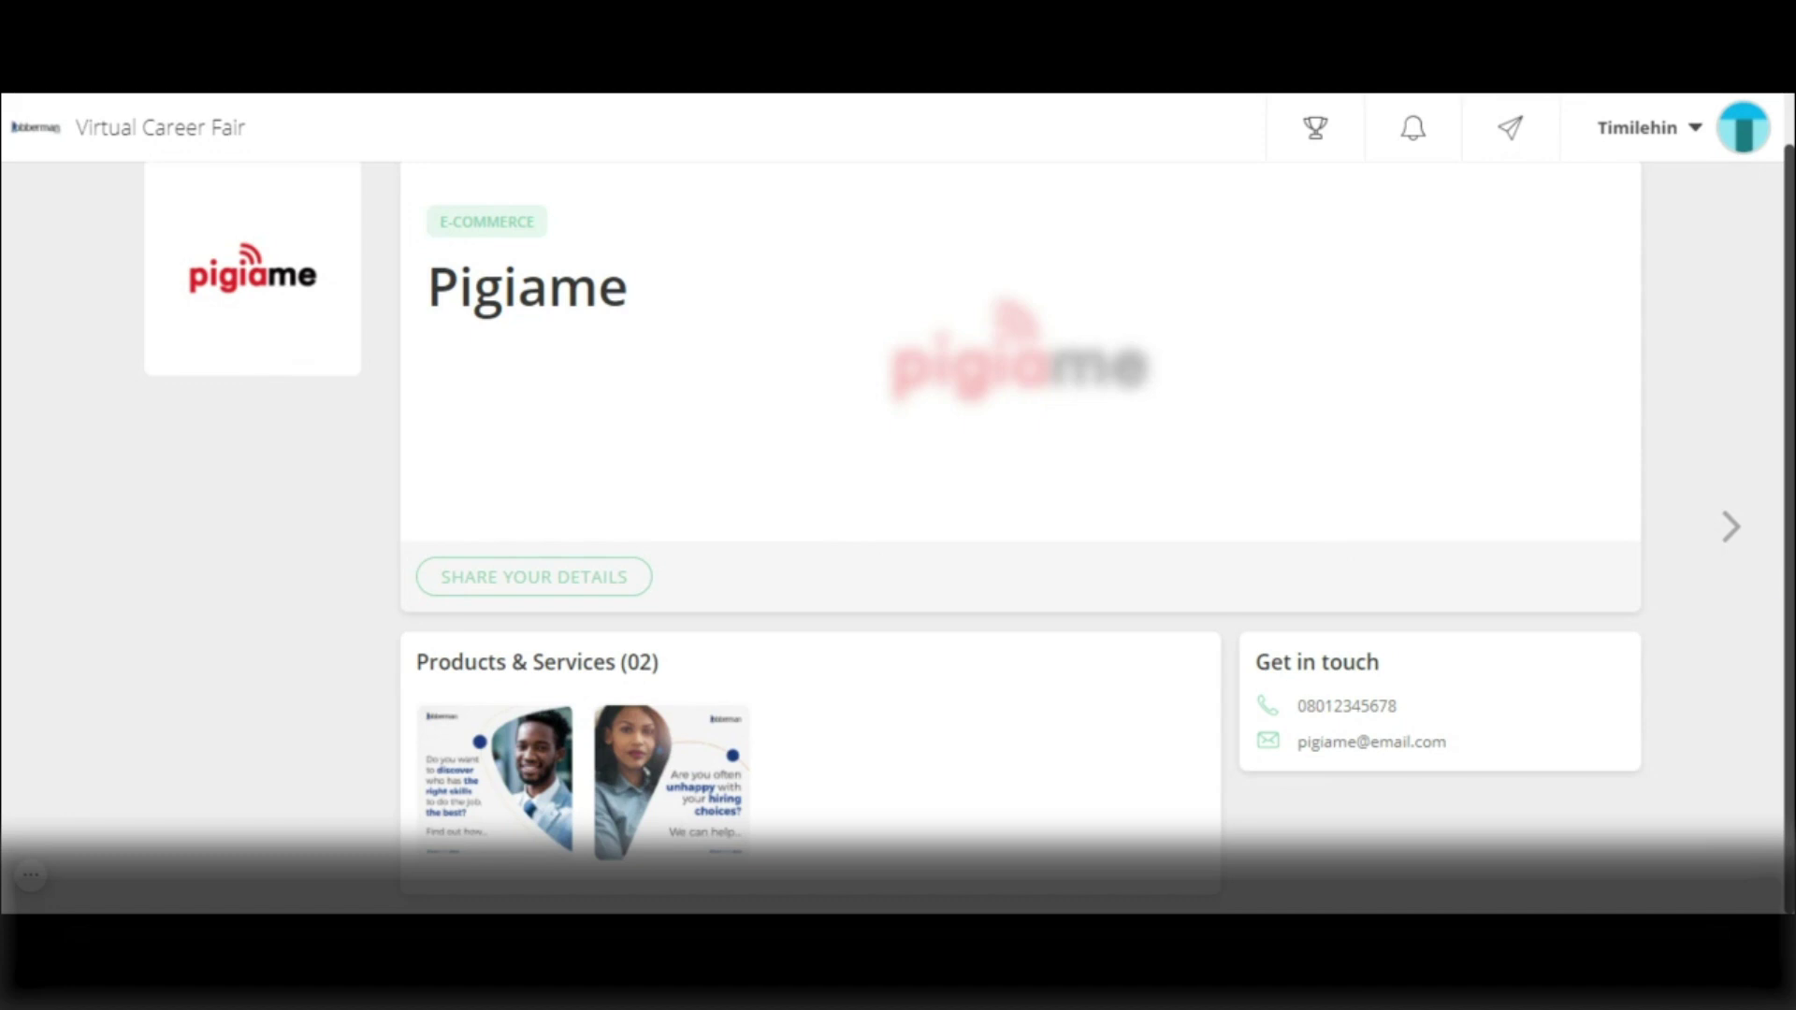
pyautogui.scroll(1, 1020, 524)
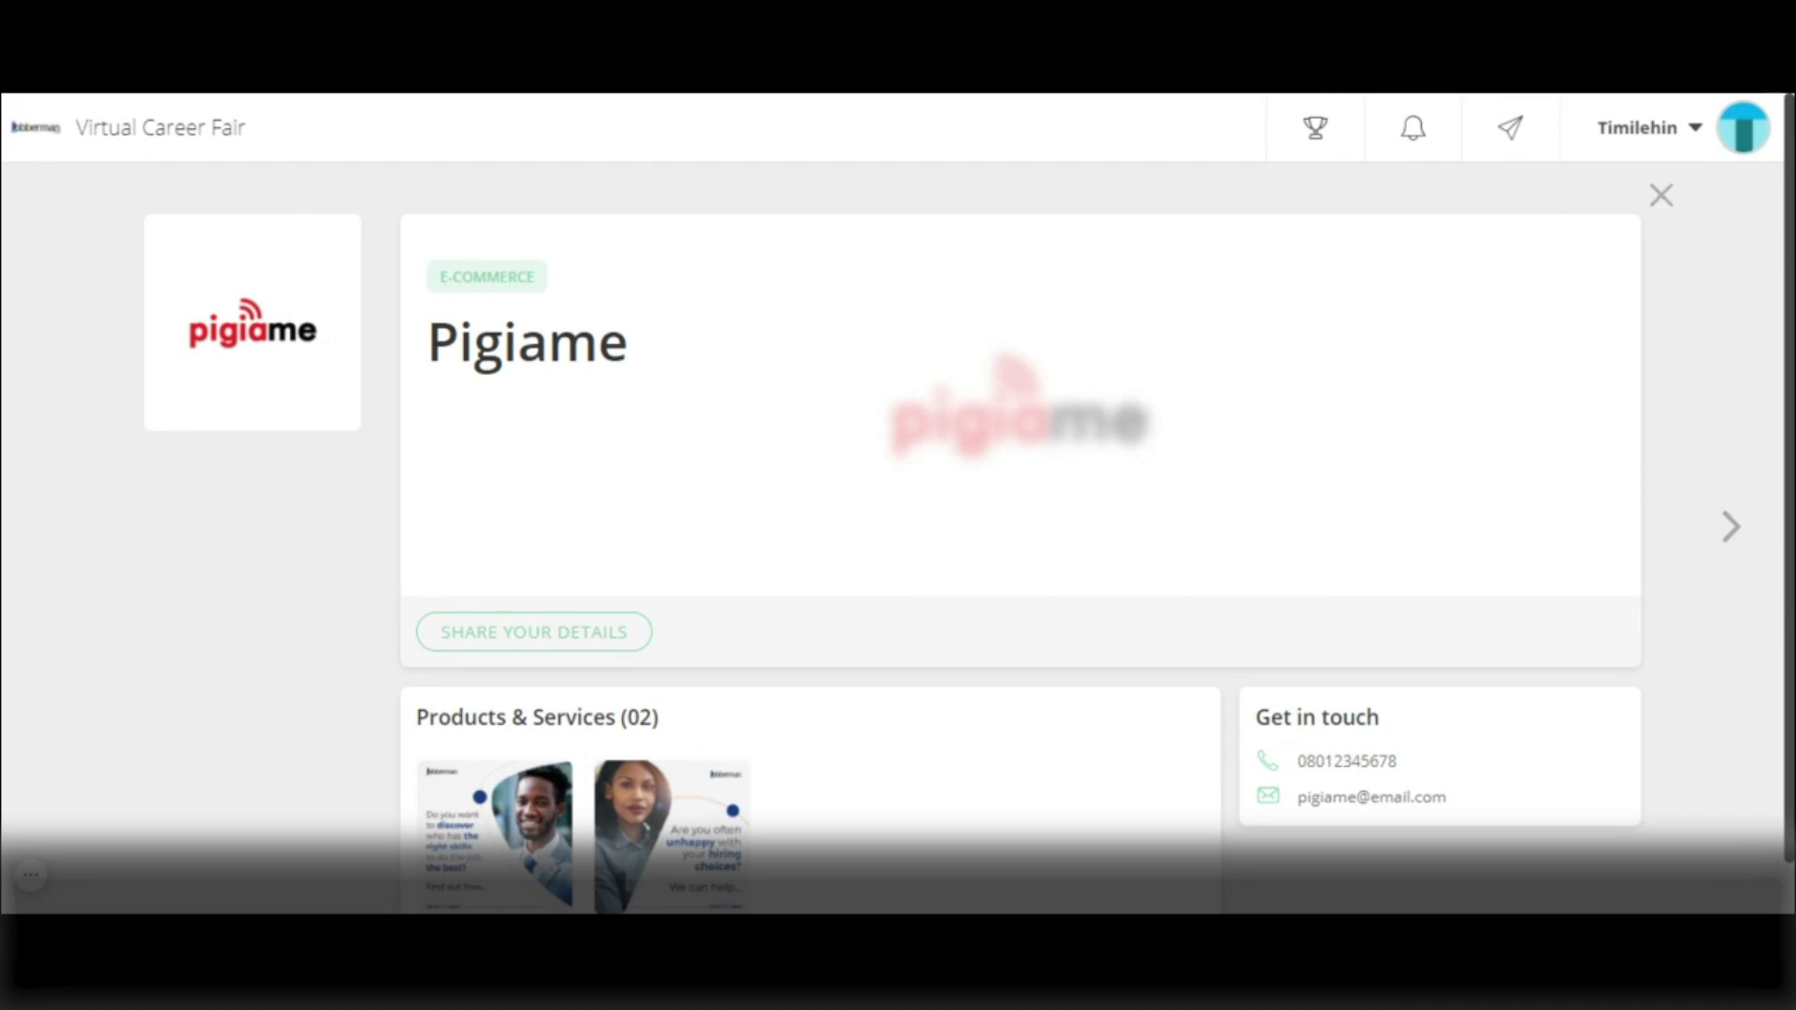
pyautogui.click(1662, 196)
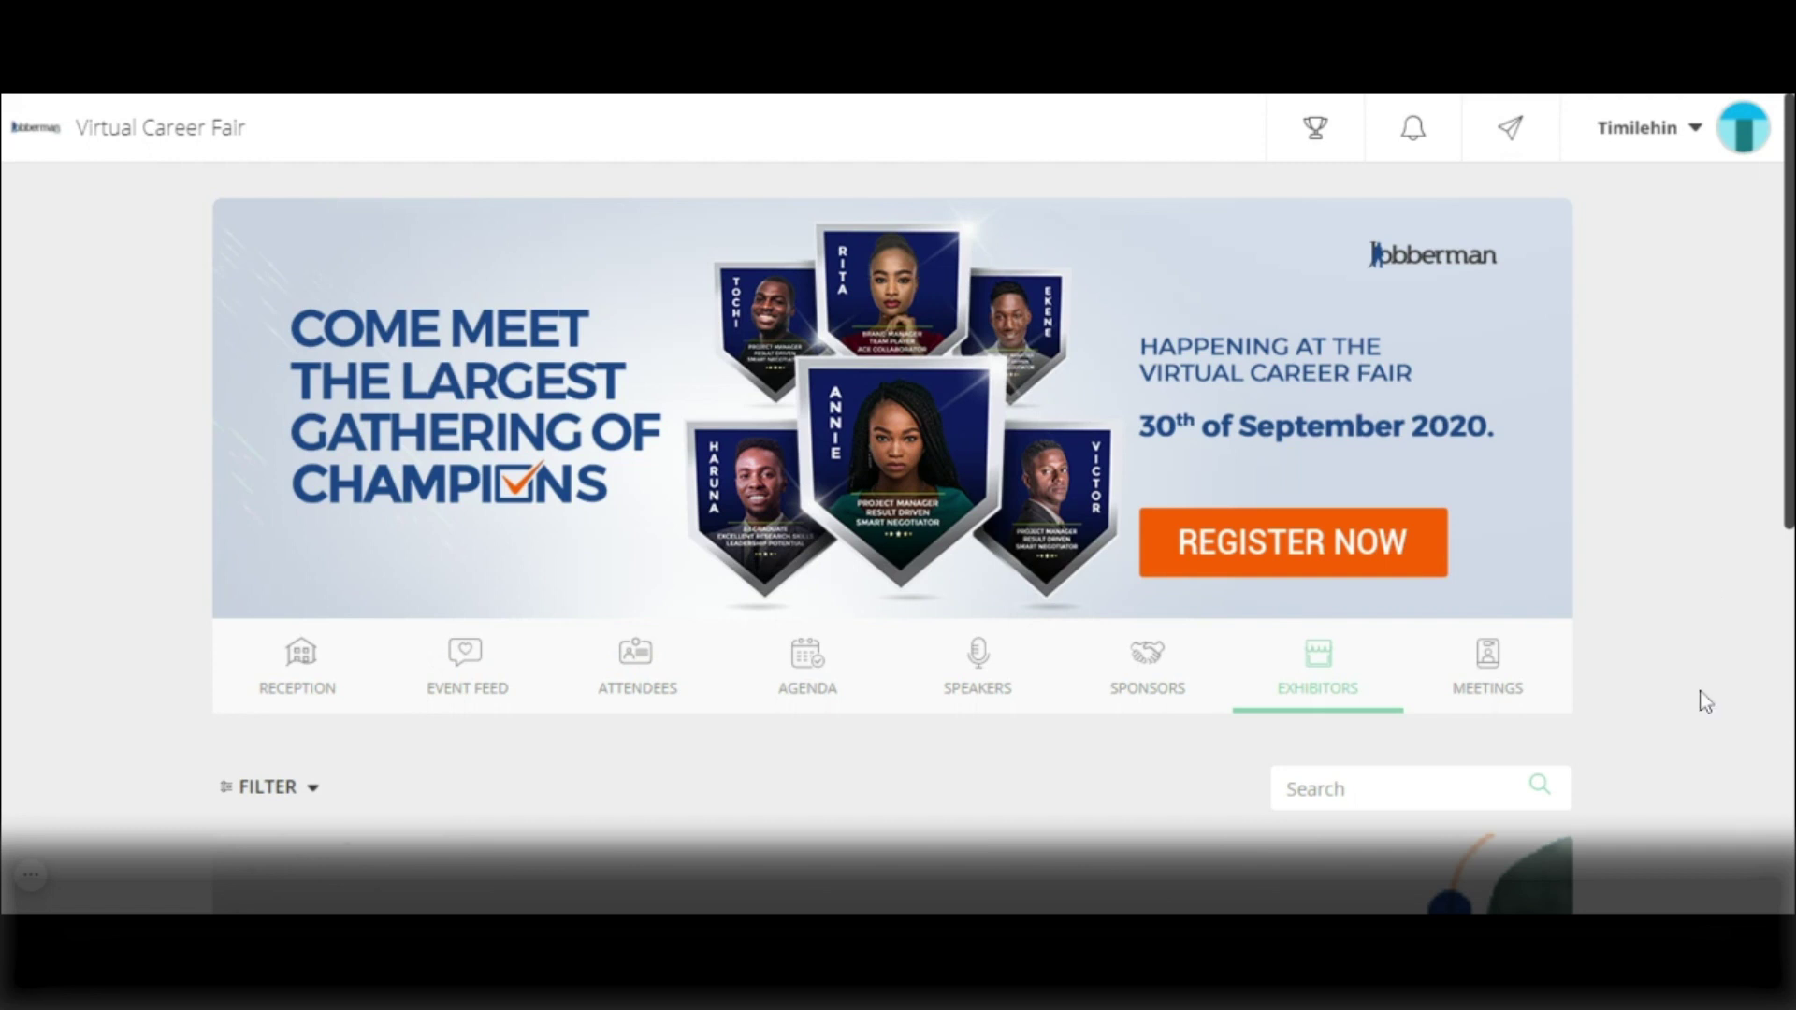
# - Open Meetings and check the list, which shows no meetings scheduled yet
pyautogui.click(1486, 666)
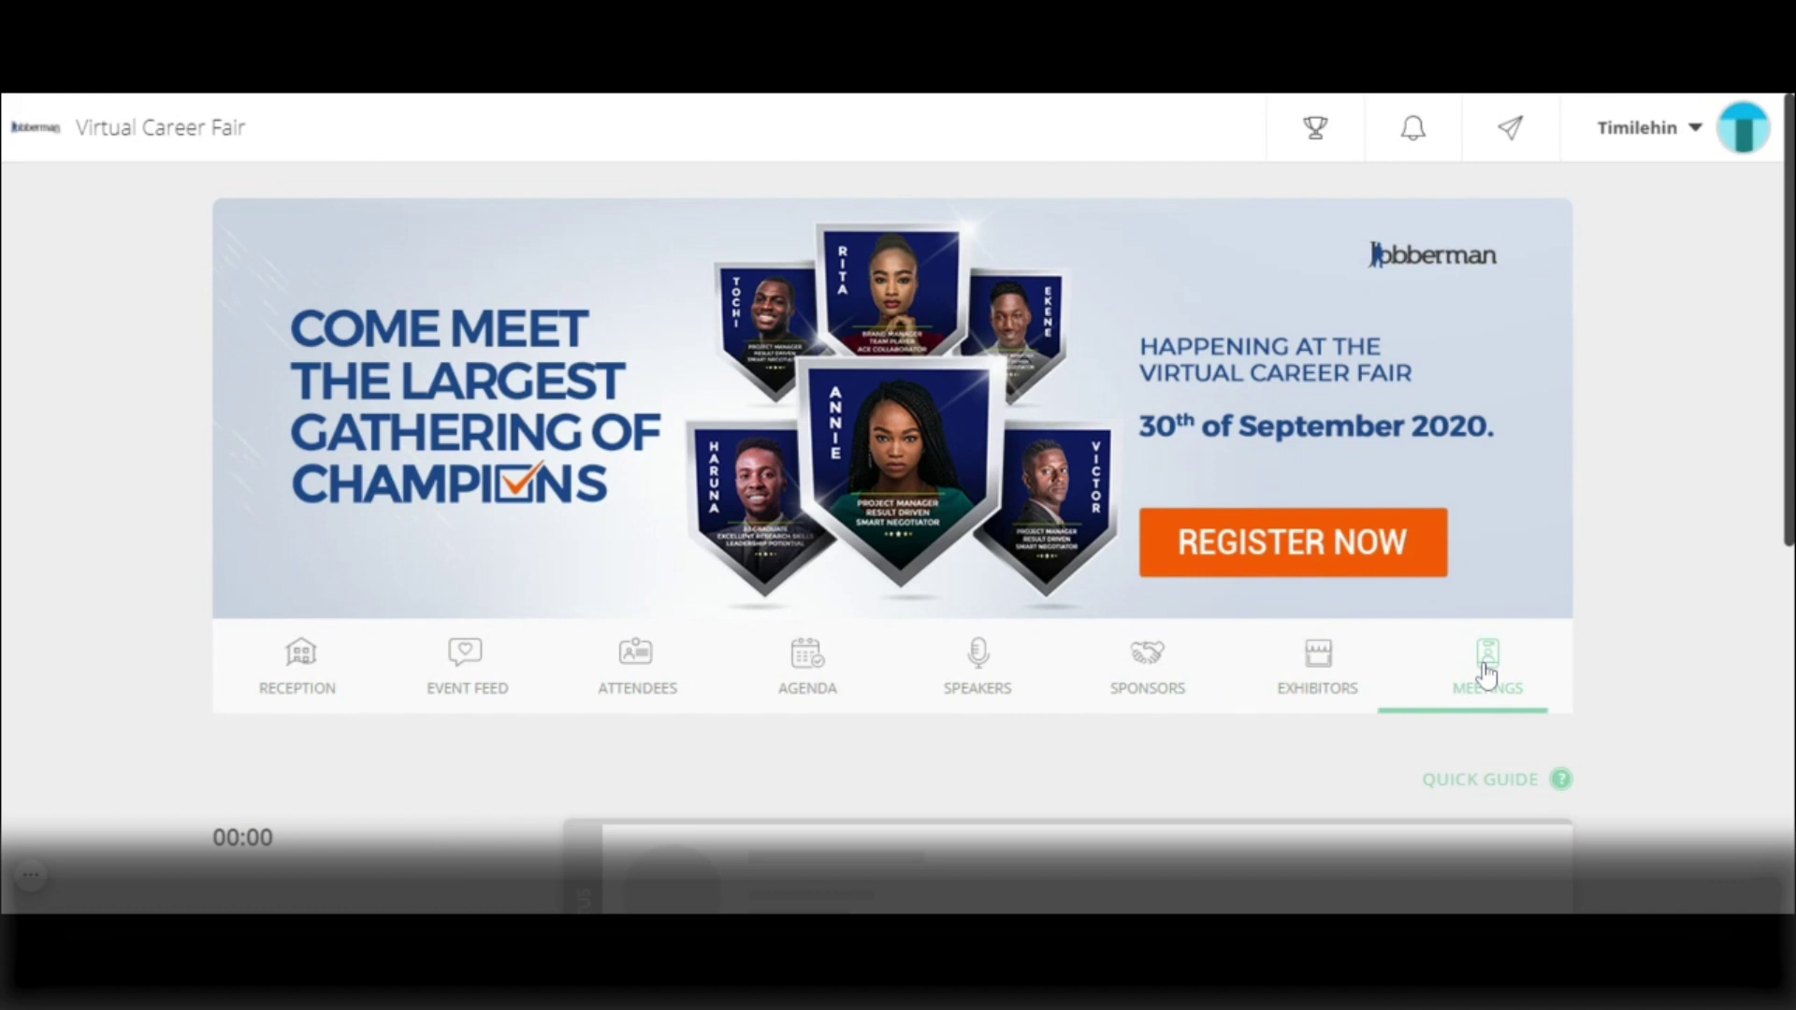
pyautogui.scroll(-5, 898, 505)
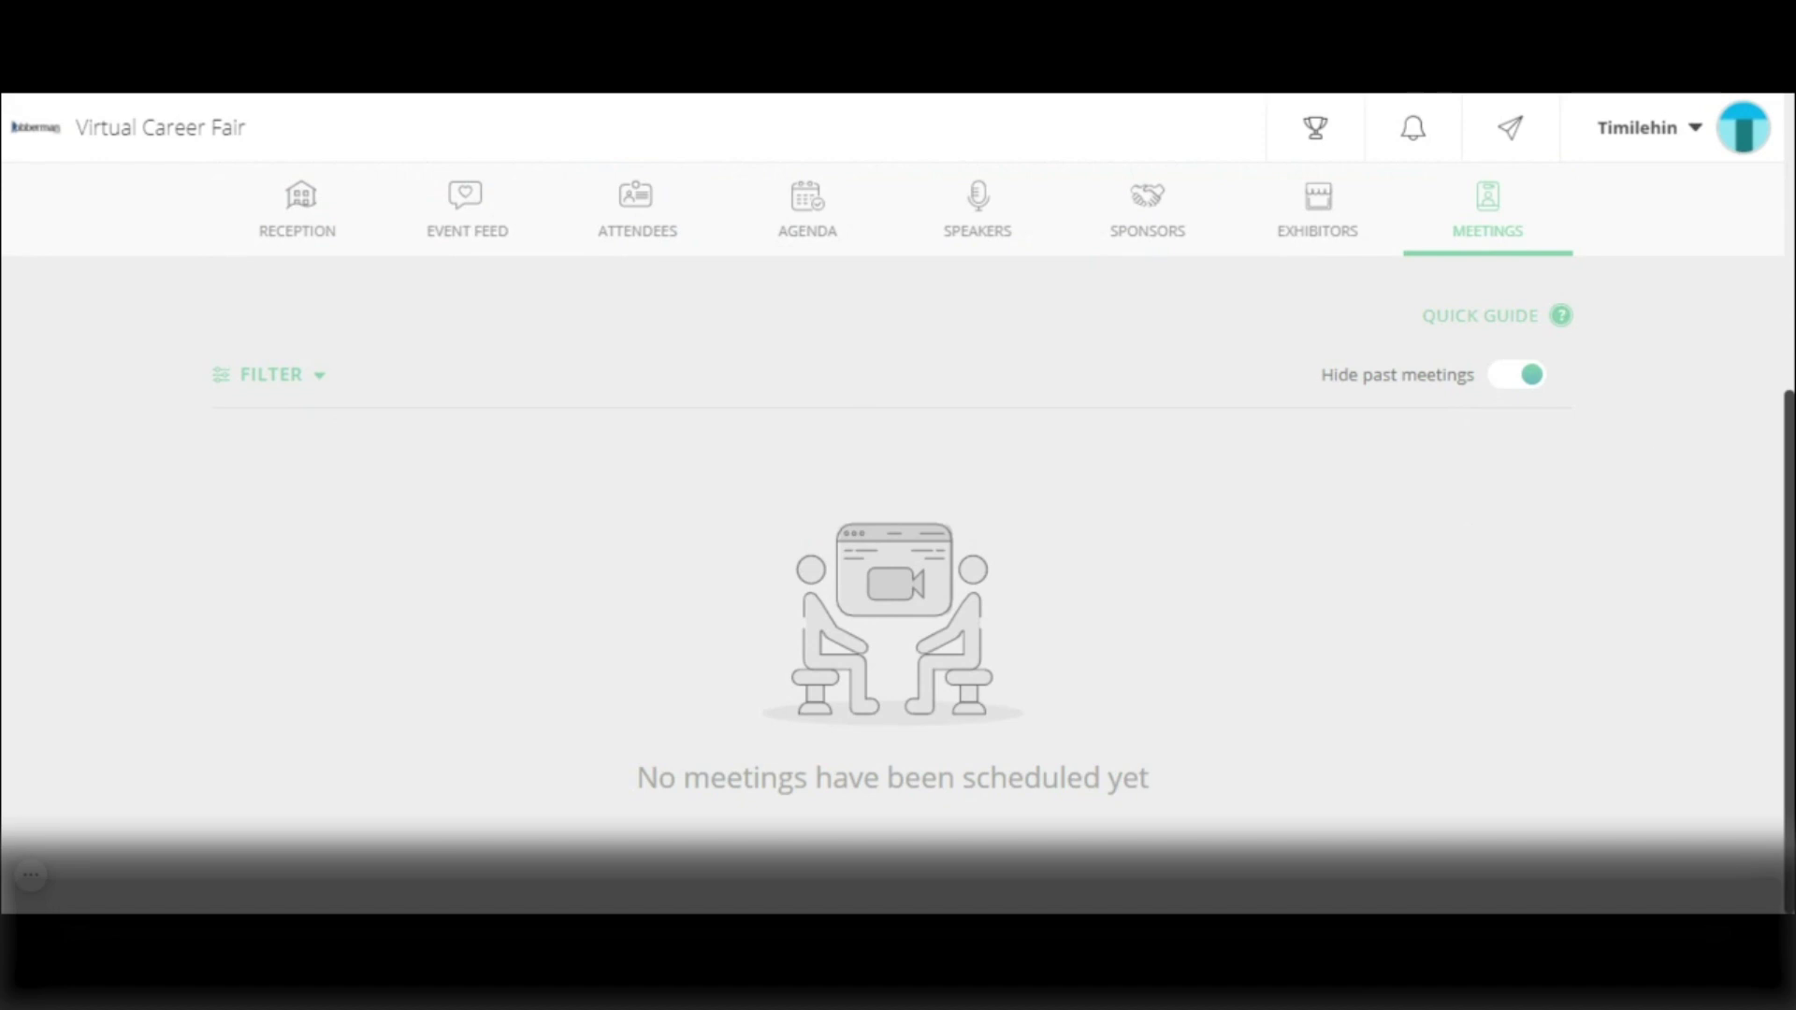
pyautogui.scroll(5, 893, 515)
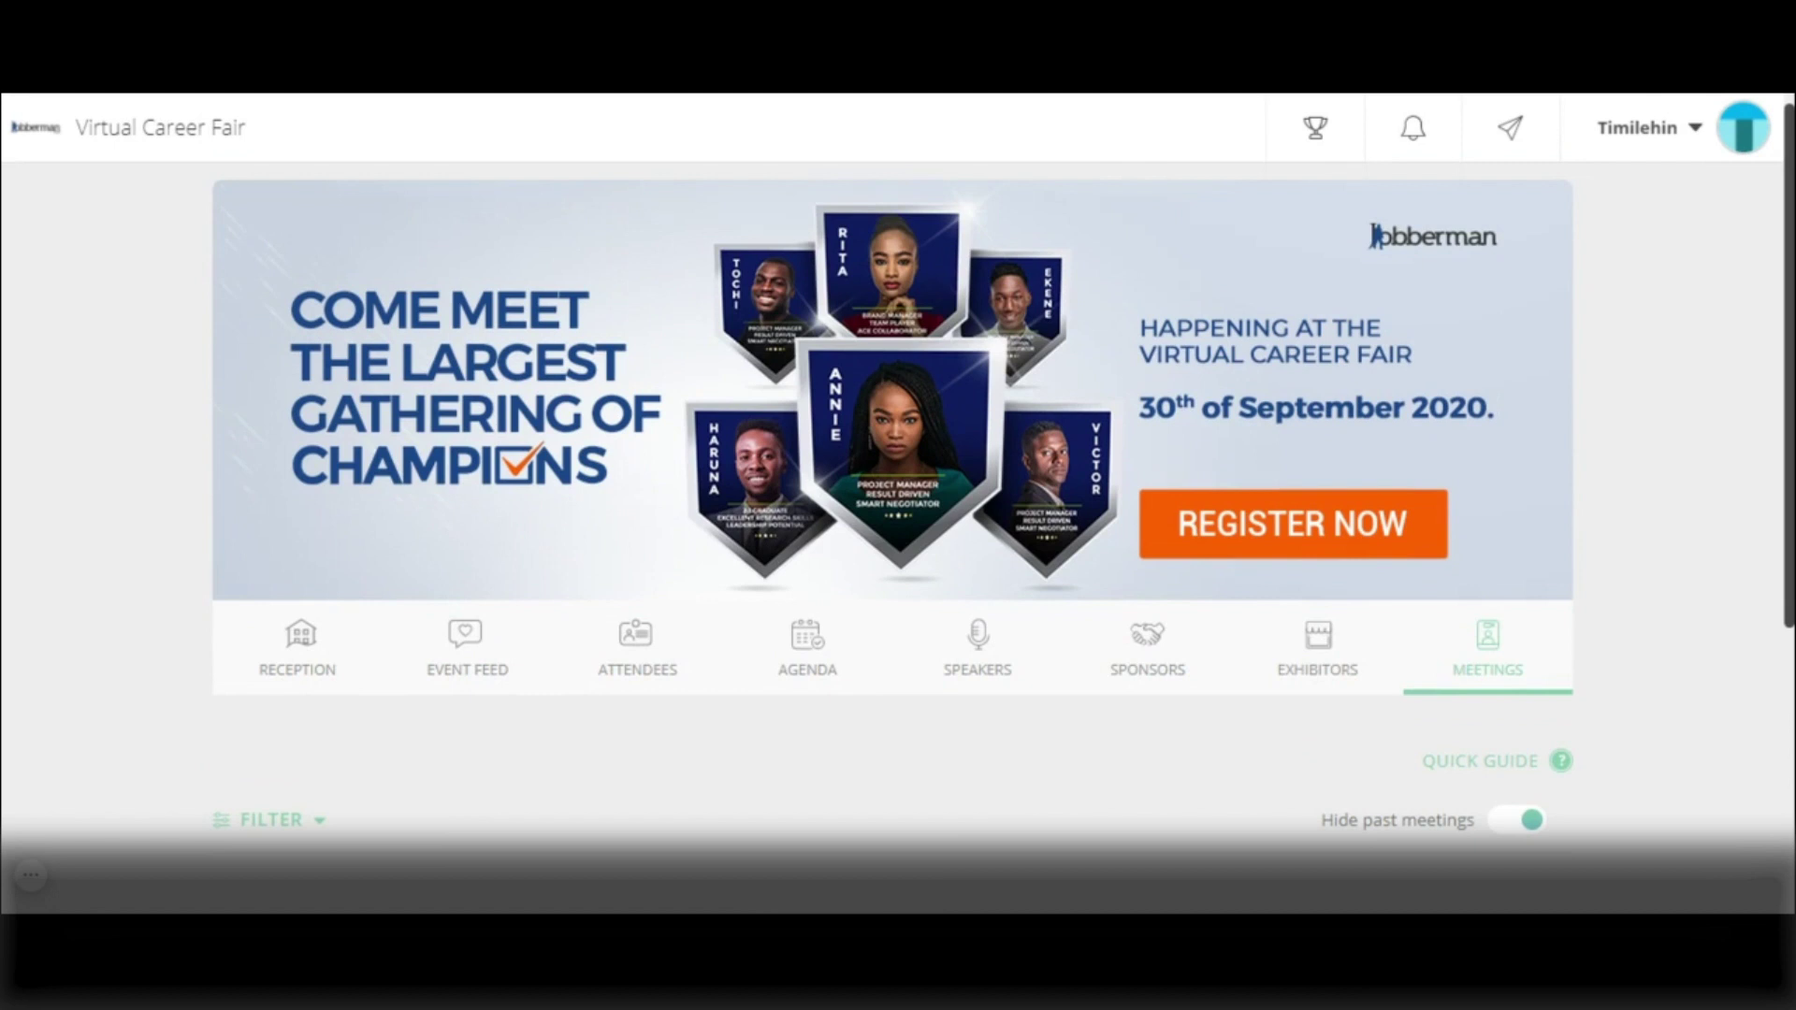